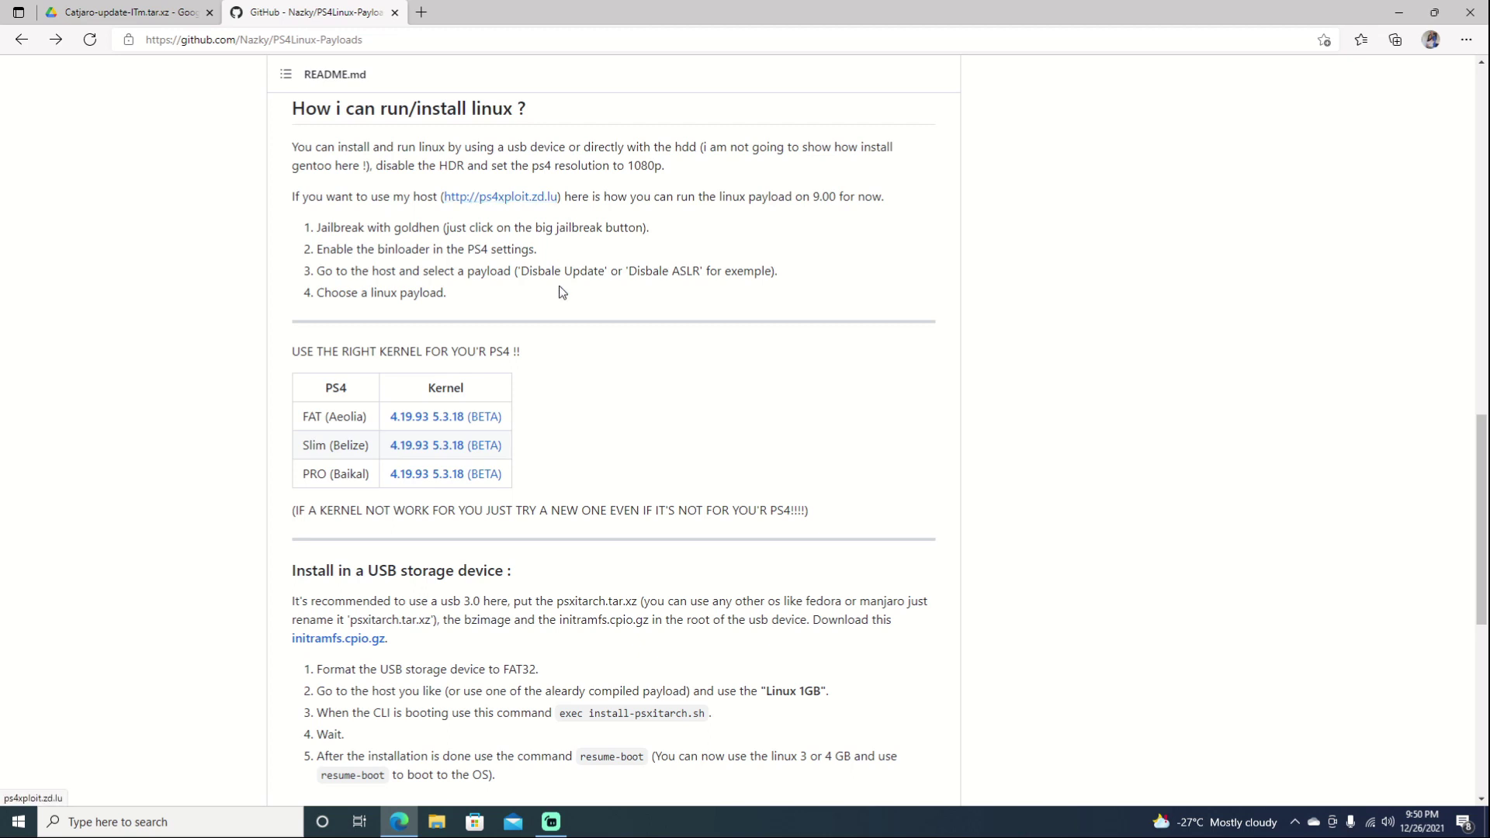
Step: Download the 5.6 MB bzImage for PRO (Baikal) 4.19.93 from MEGA
scroll(560, 361, "down", 1)
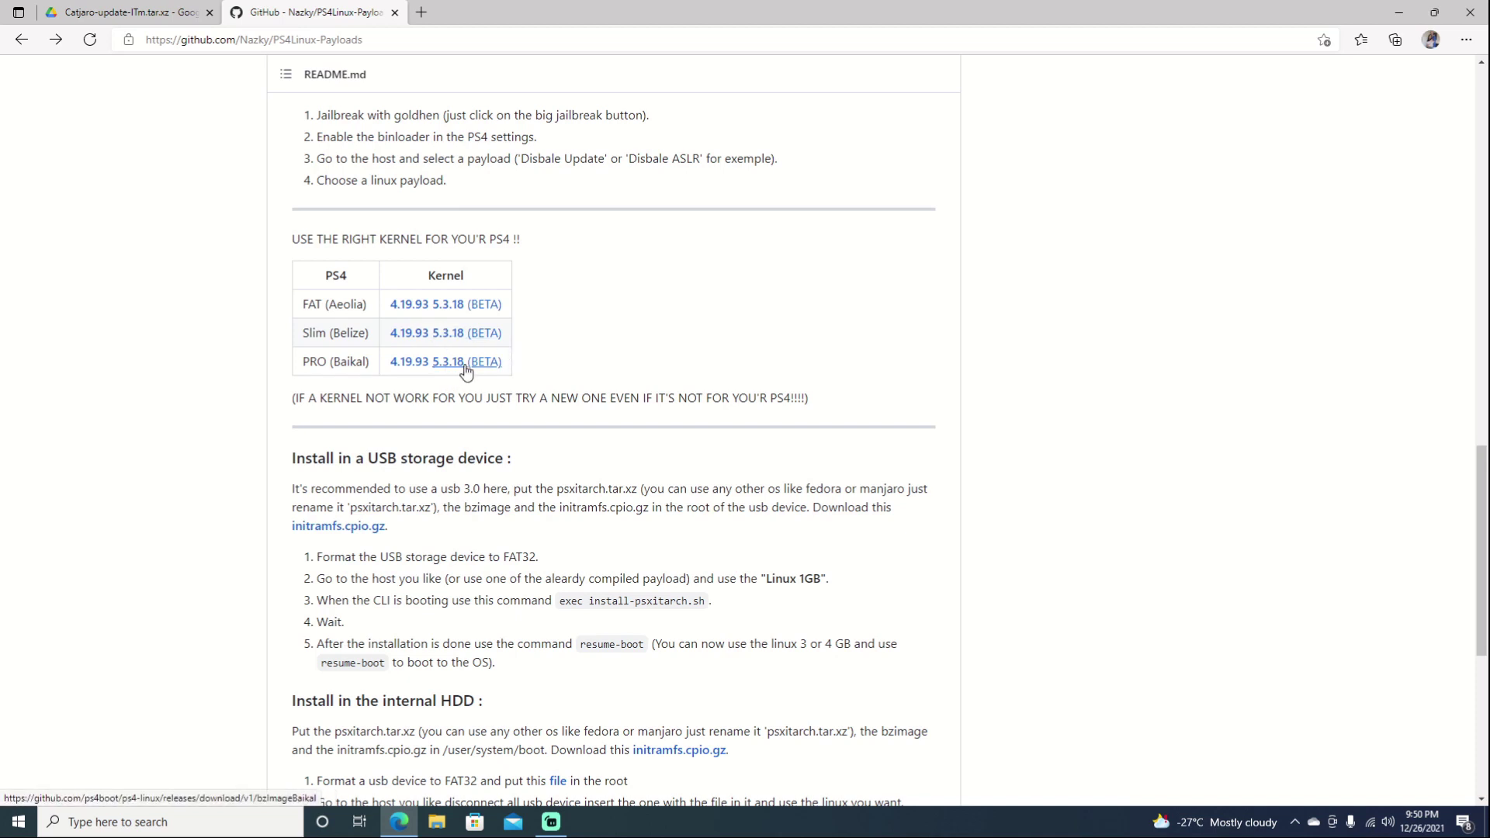
left_click(409, 363)
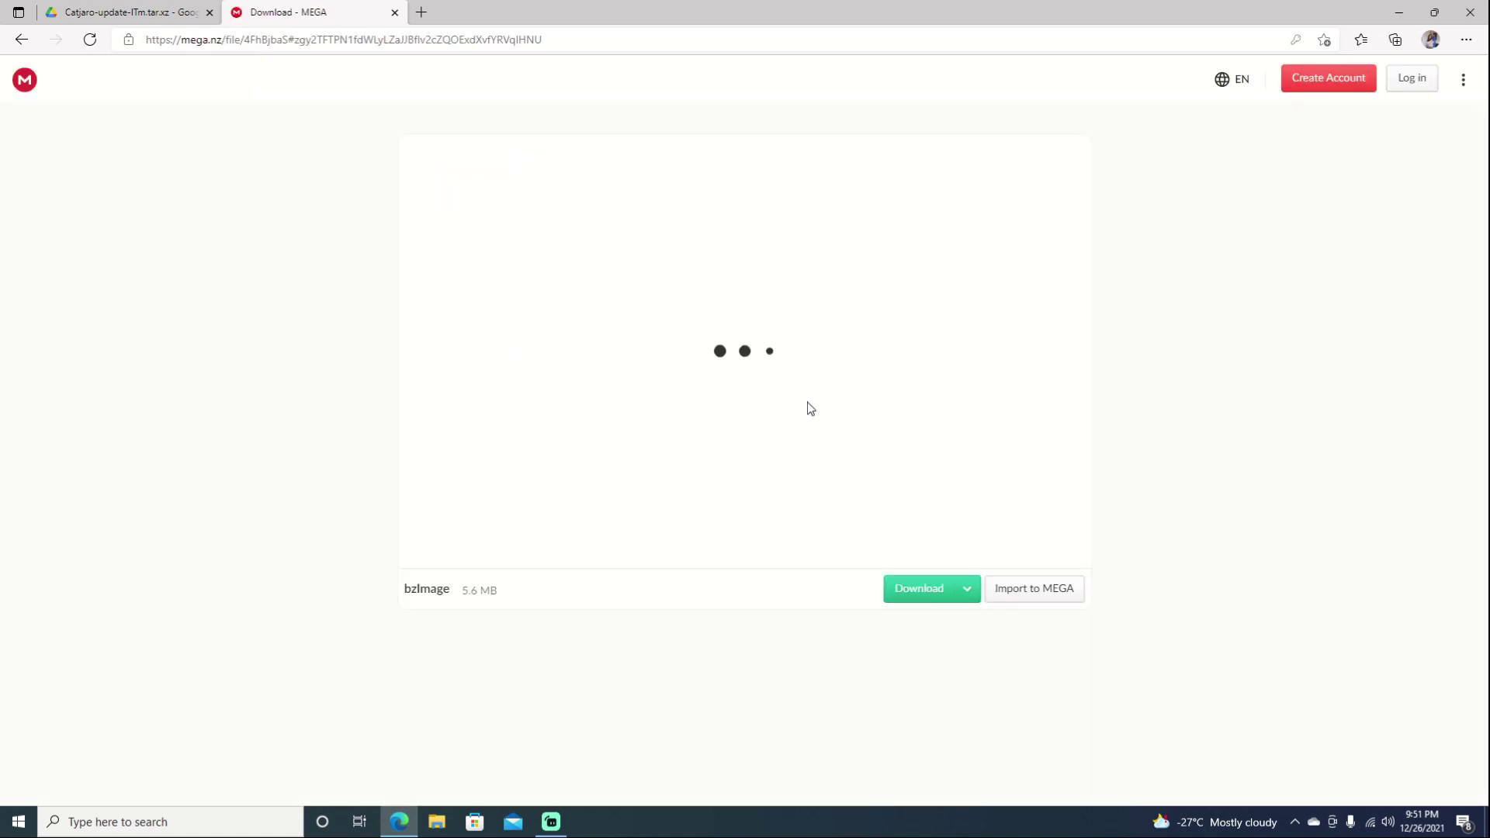
left_click(910, 588)
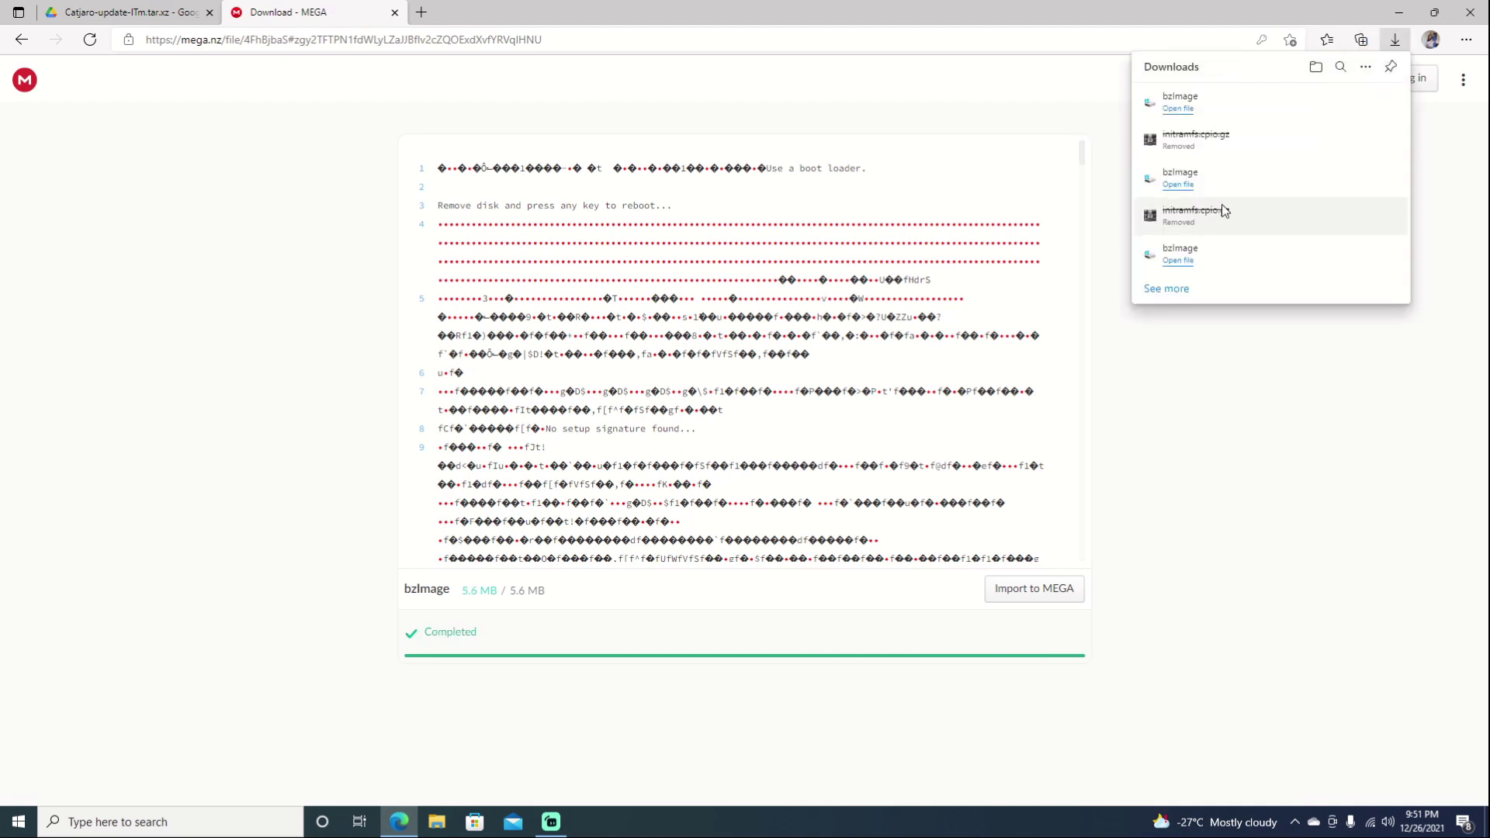
Step: Download initramfs.cpio.gz from the PS4Linux-Payloads README, then minimize Edge to the desktop
left_click(21, 39)
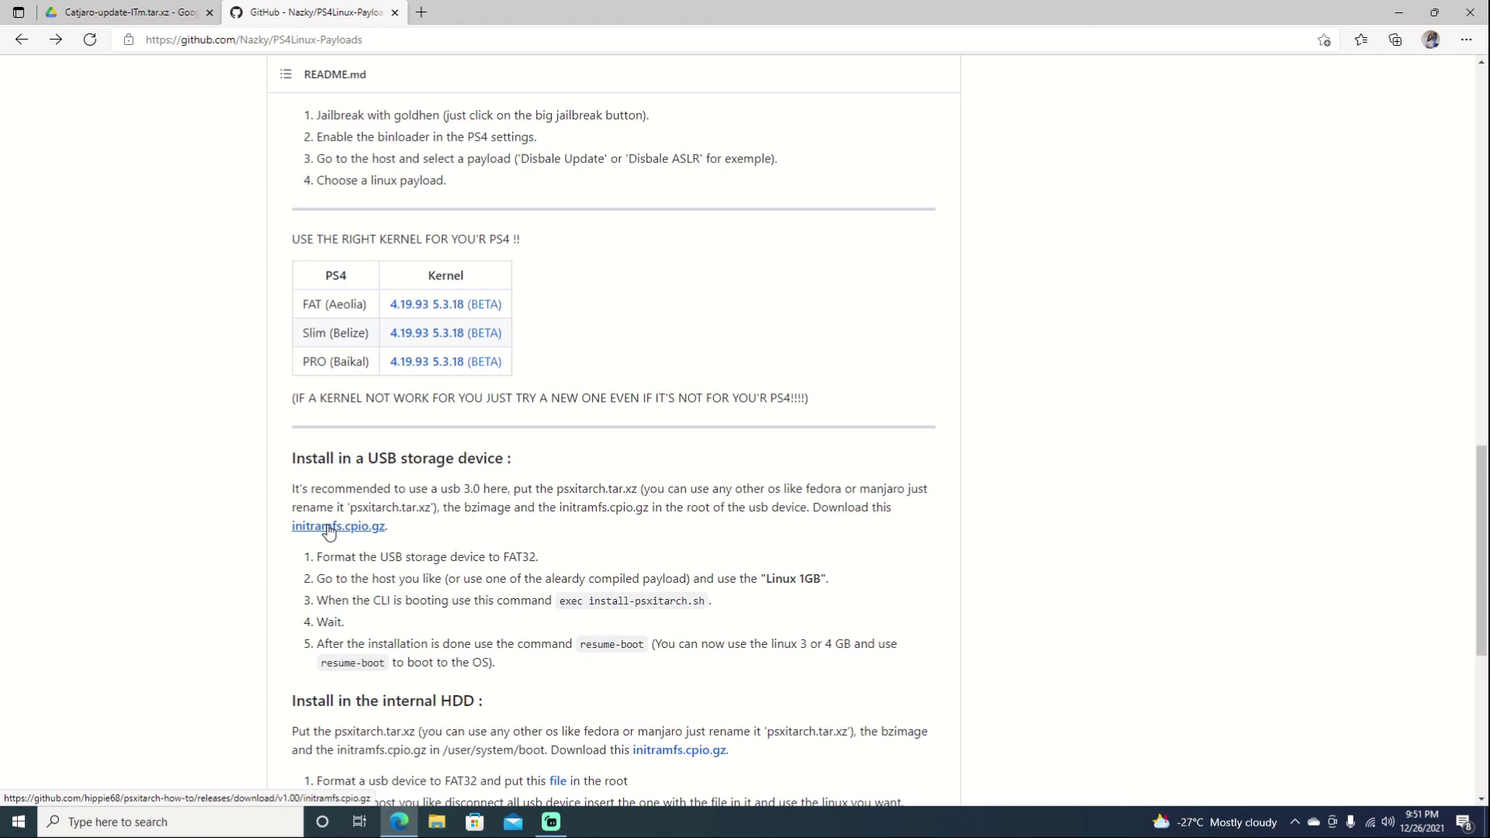
left_click(328, 530)
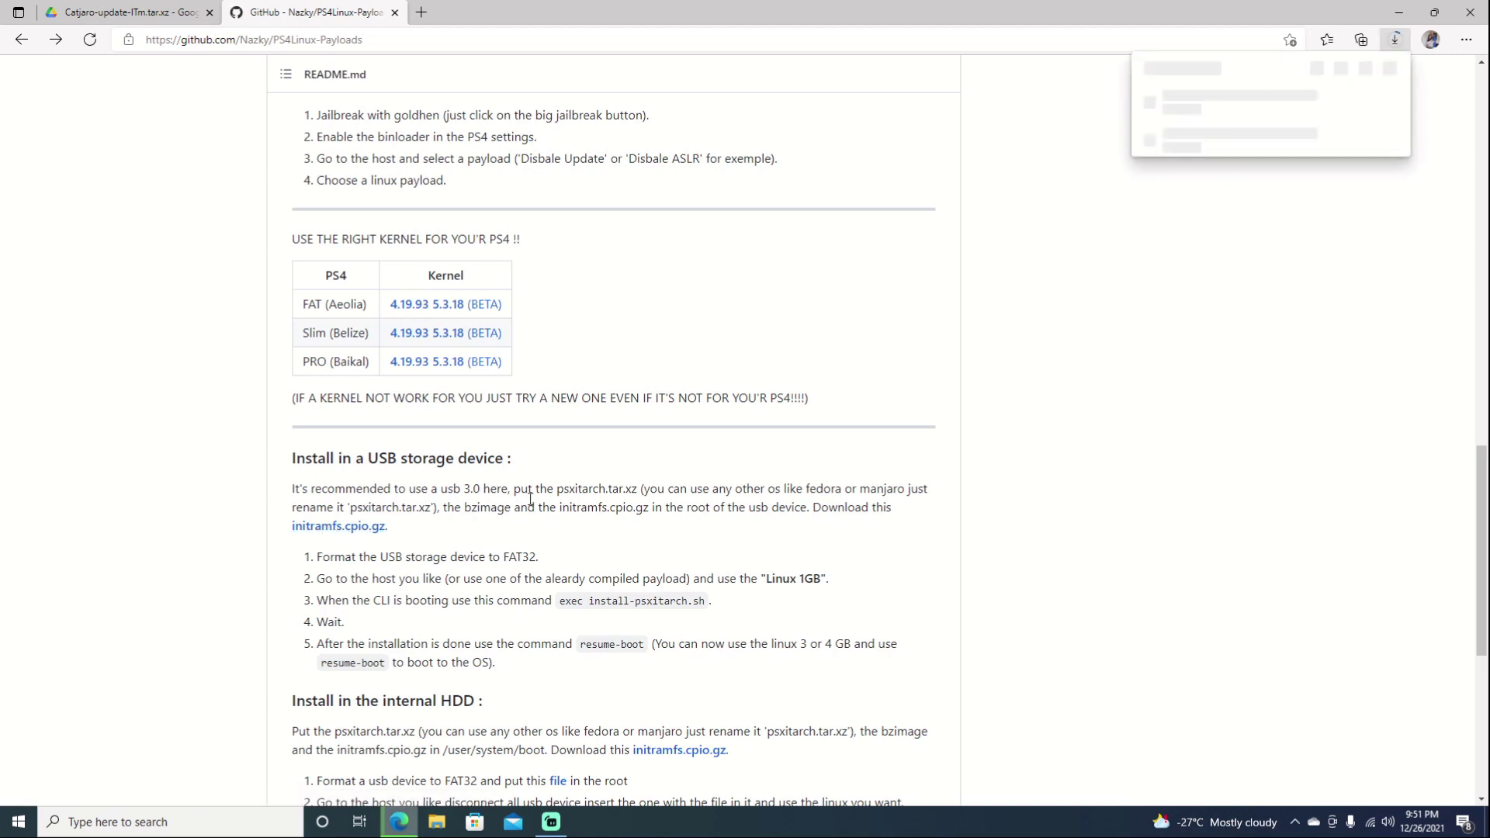
mouse_move(1261, 115)
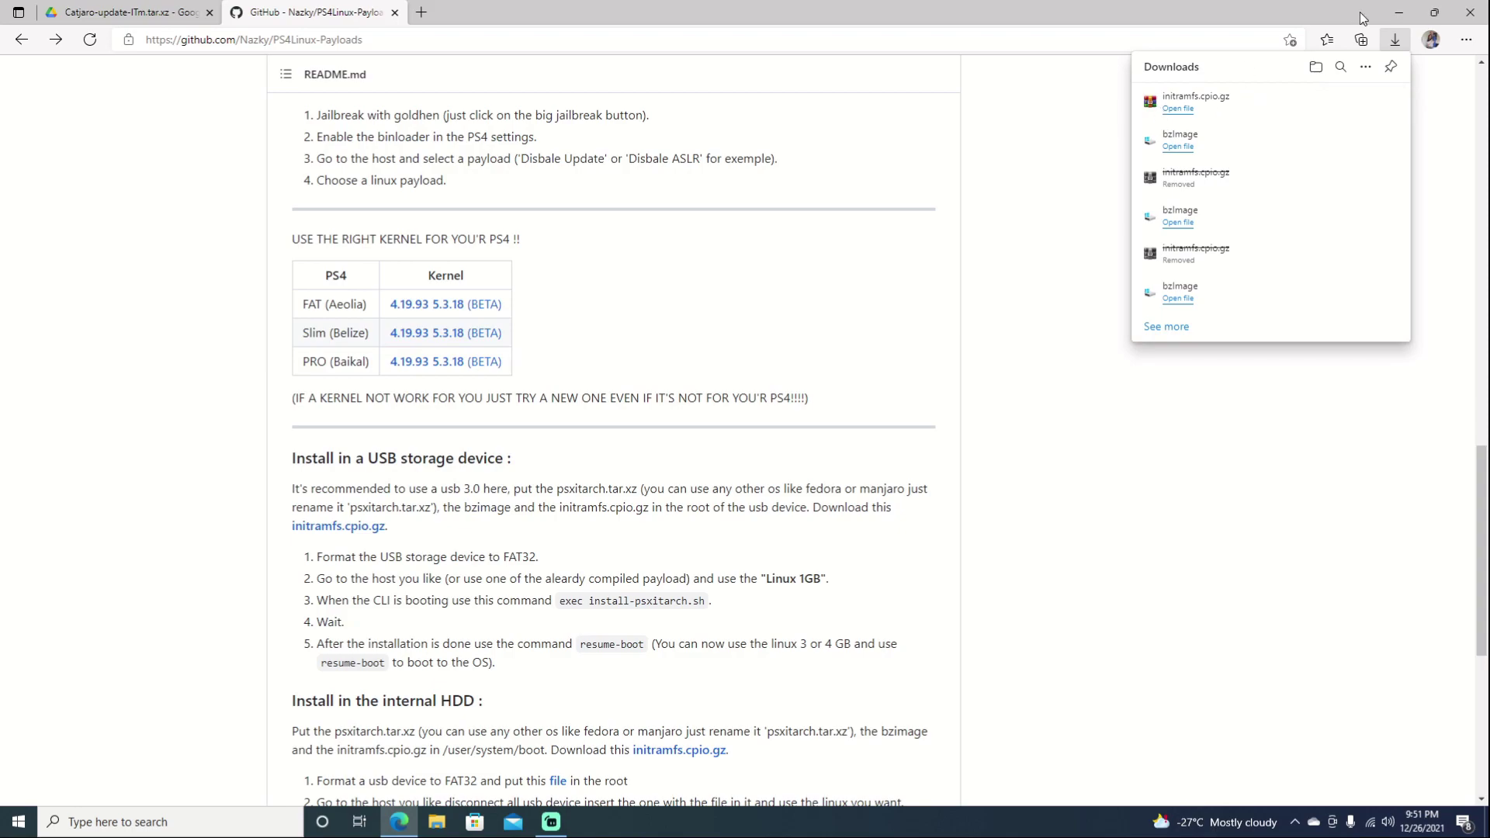
left_click(1397, 14)
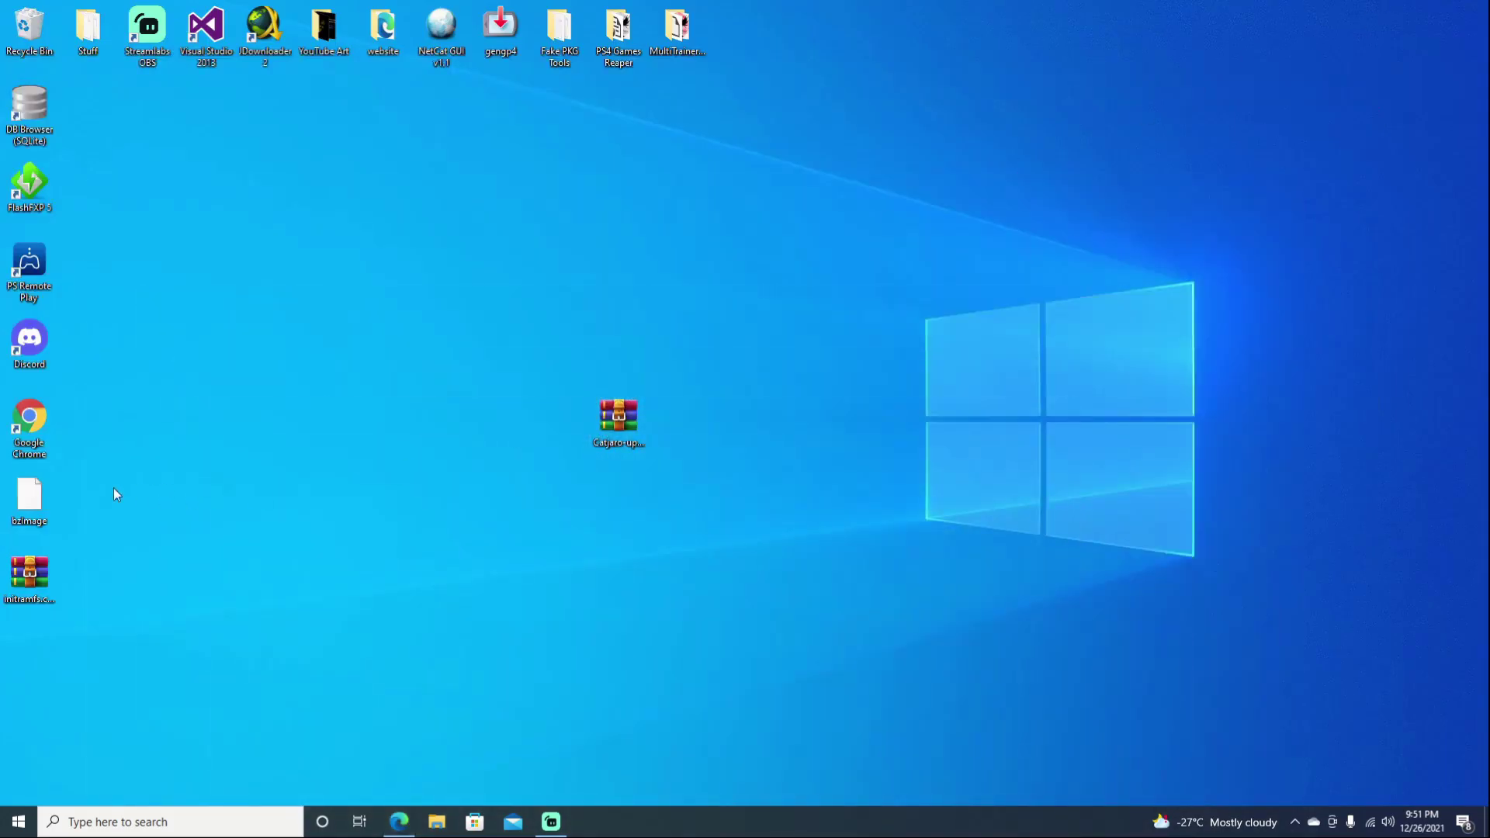
Step: Place bzImage and initramfs.cpio next to the Catjaro archive on the desktop
left_click_drag(612, 478, 687, 430)
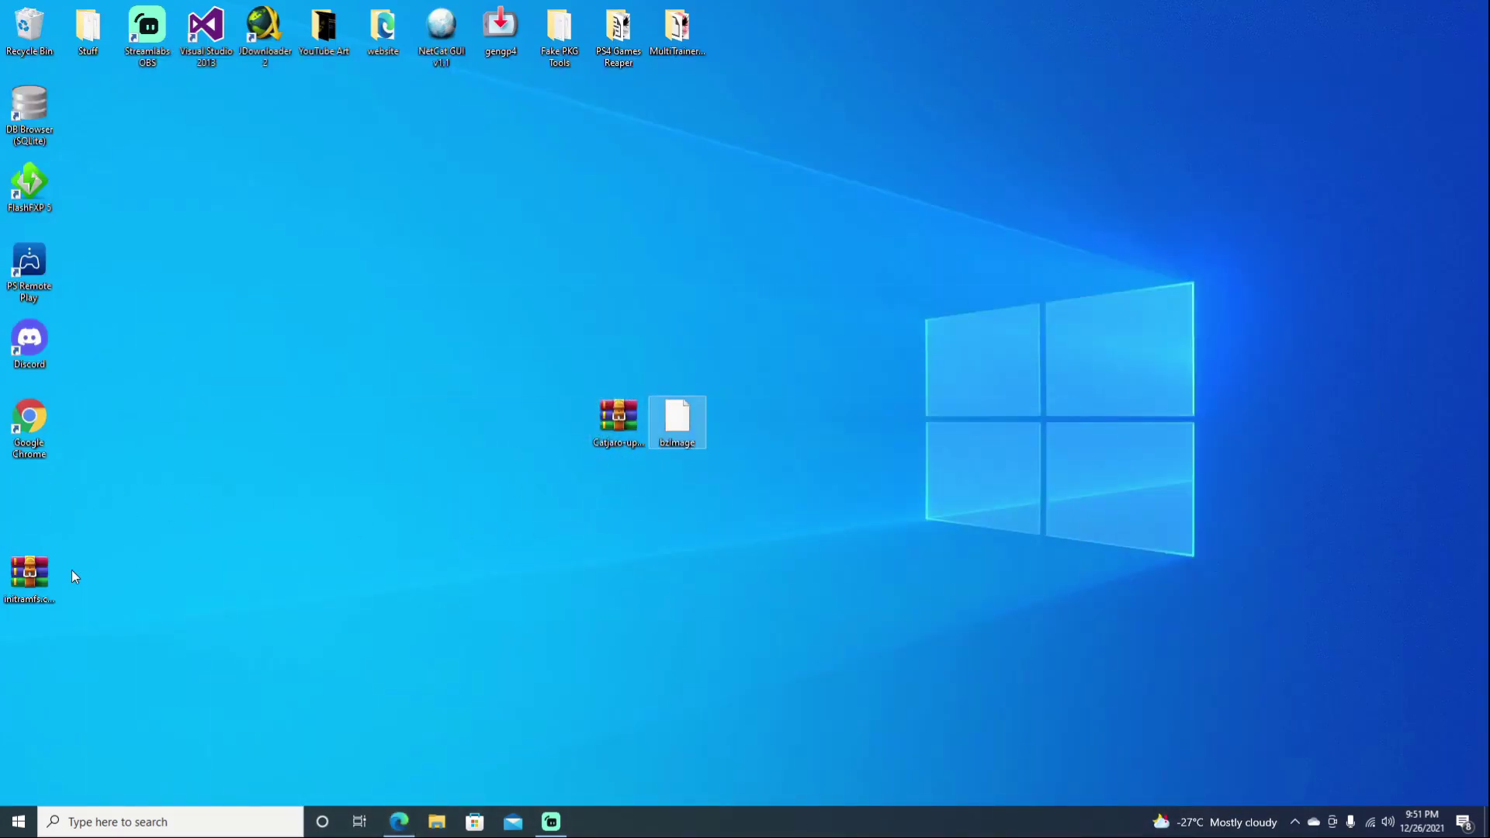
left_click_drag(31, 576, 741, 438)
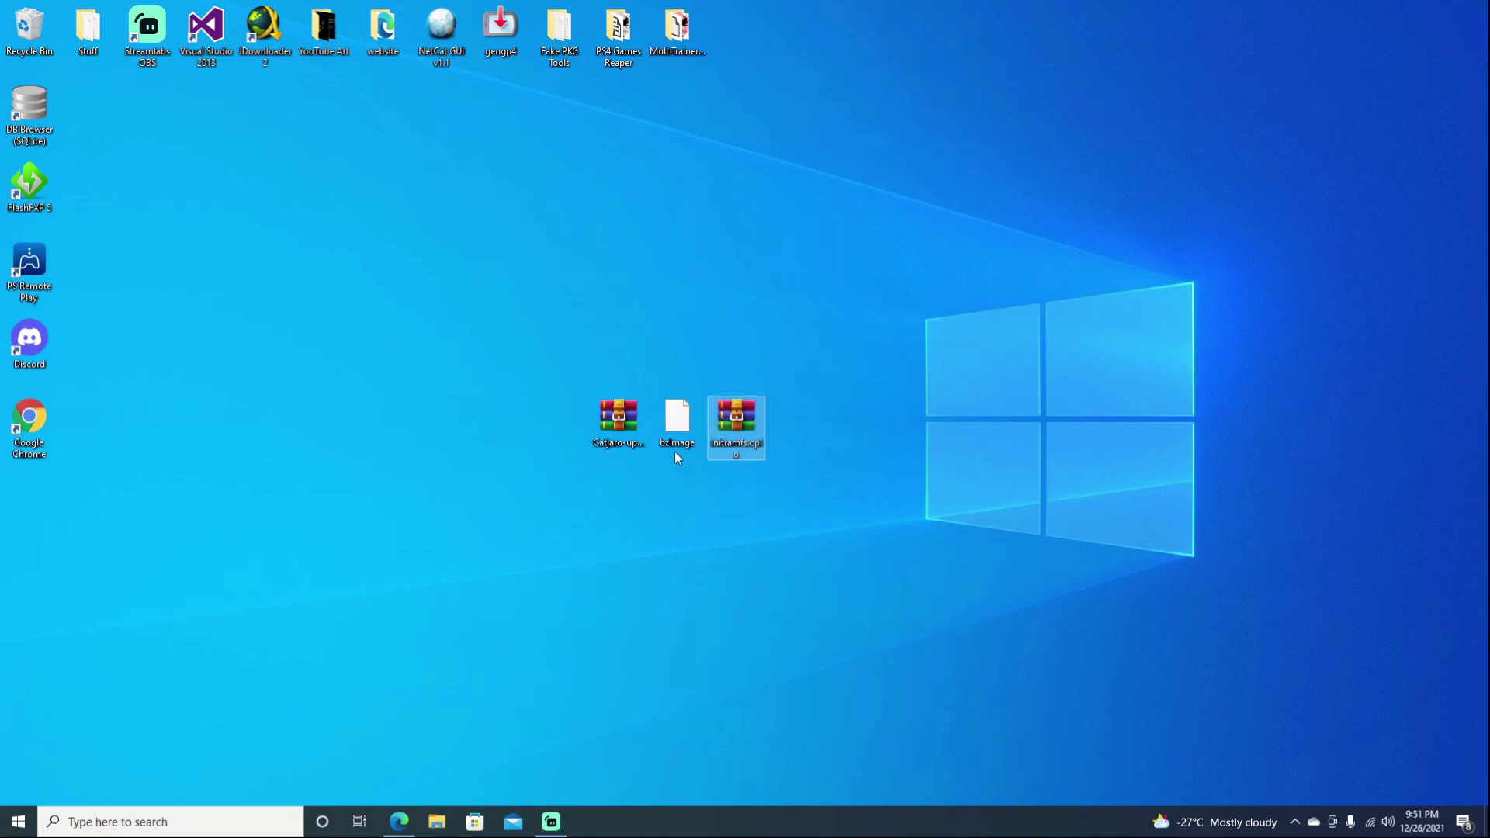
left_click(621, 430)
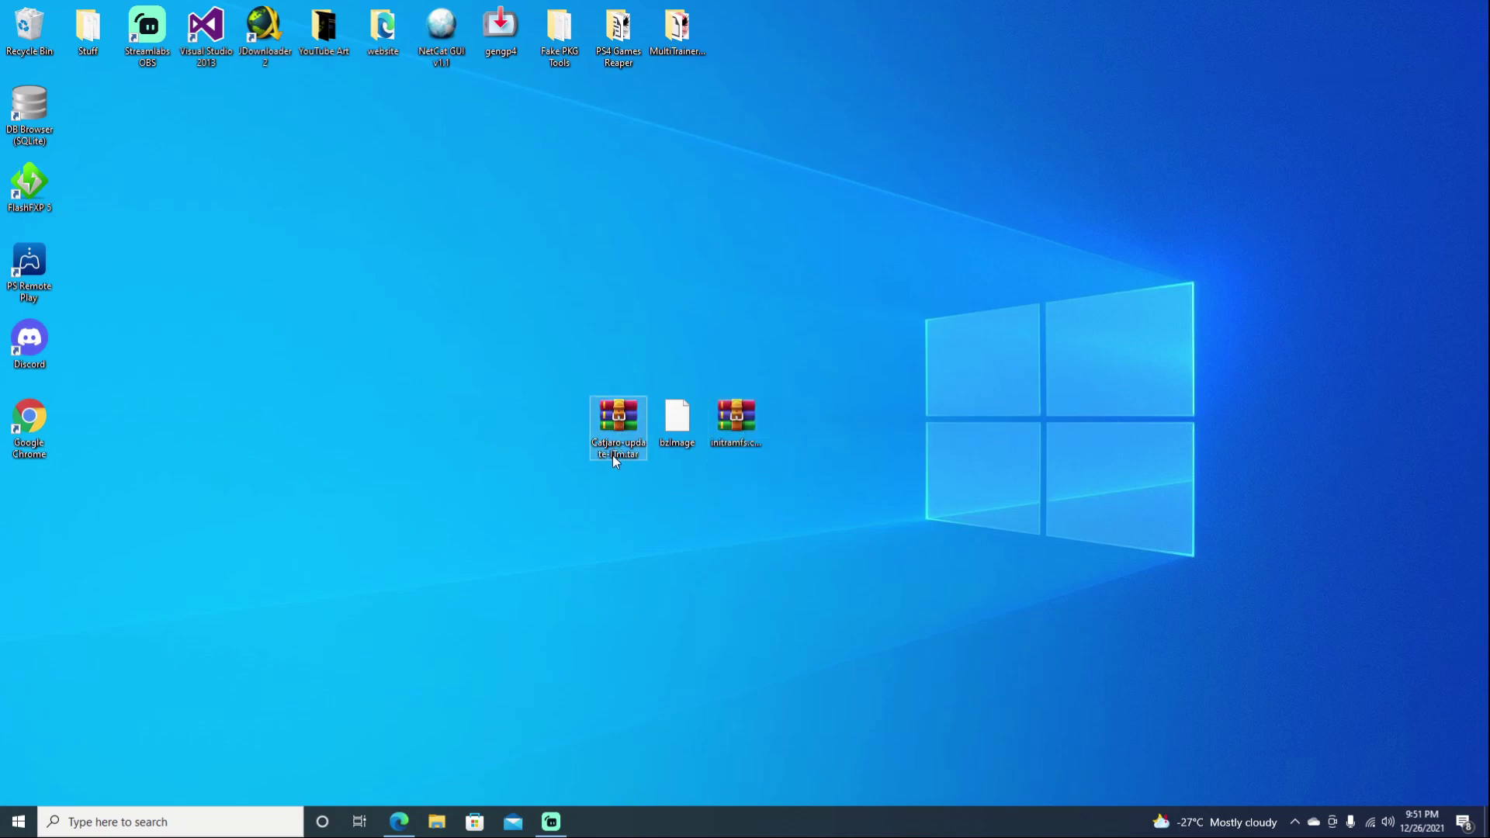
Step: Rename the Catjaro update archive to psxitarch.tar
right_click(616, 462)
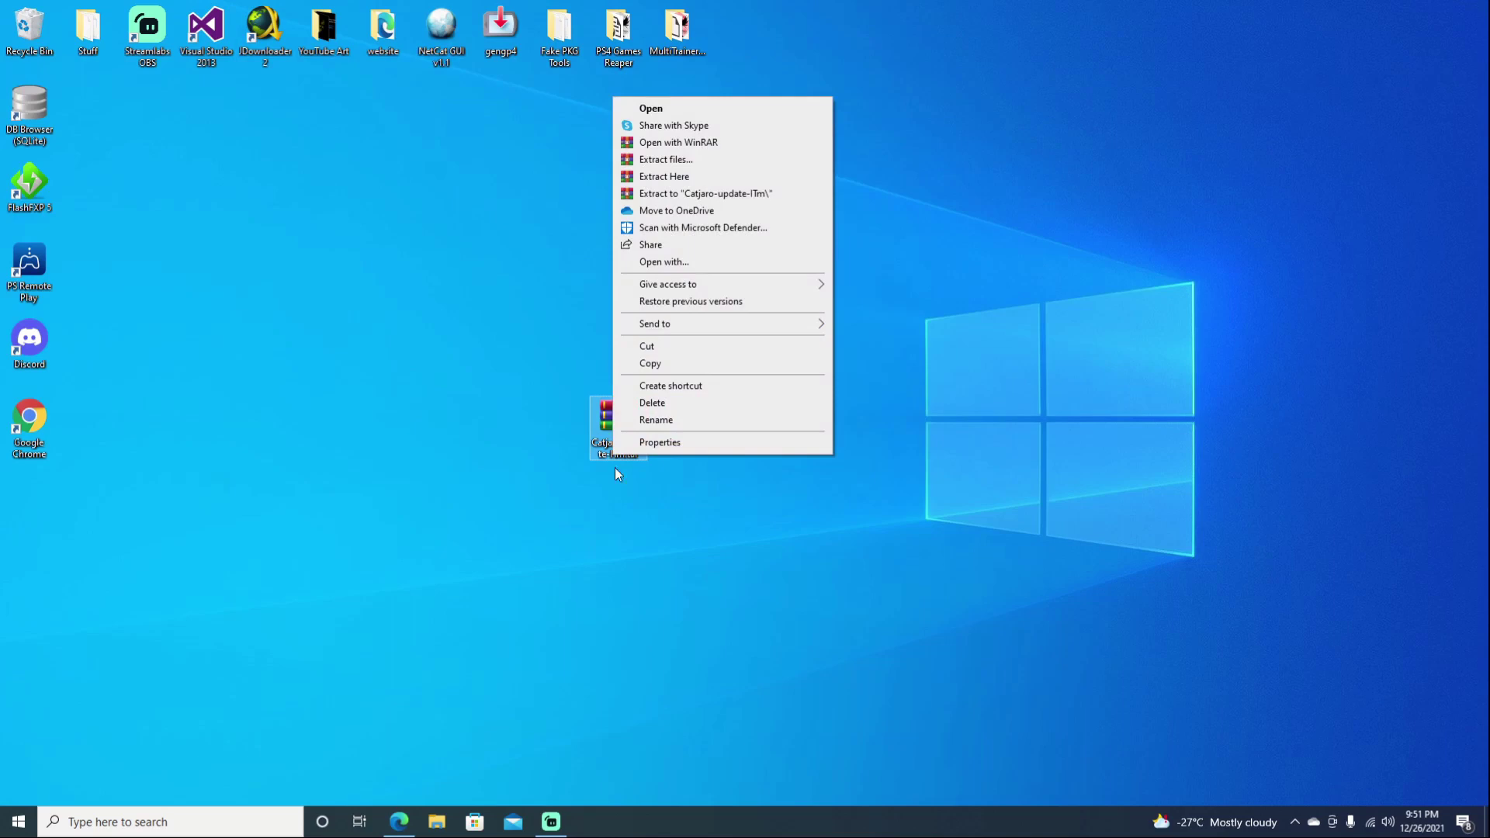
left_click(662, 427)
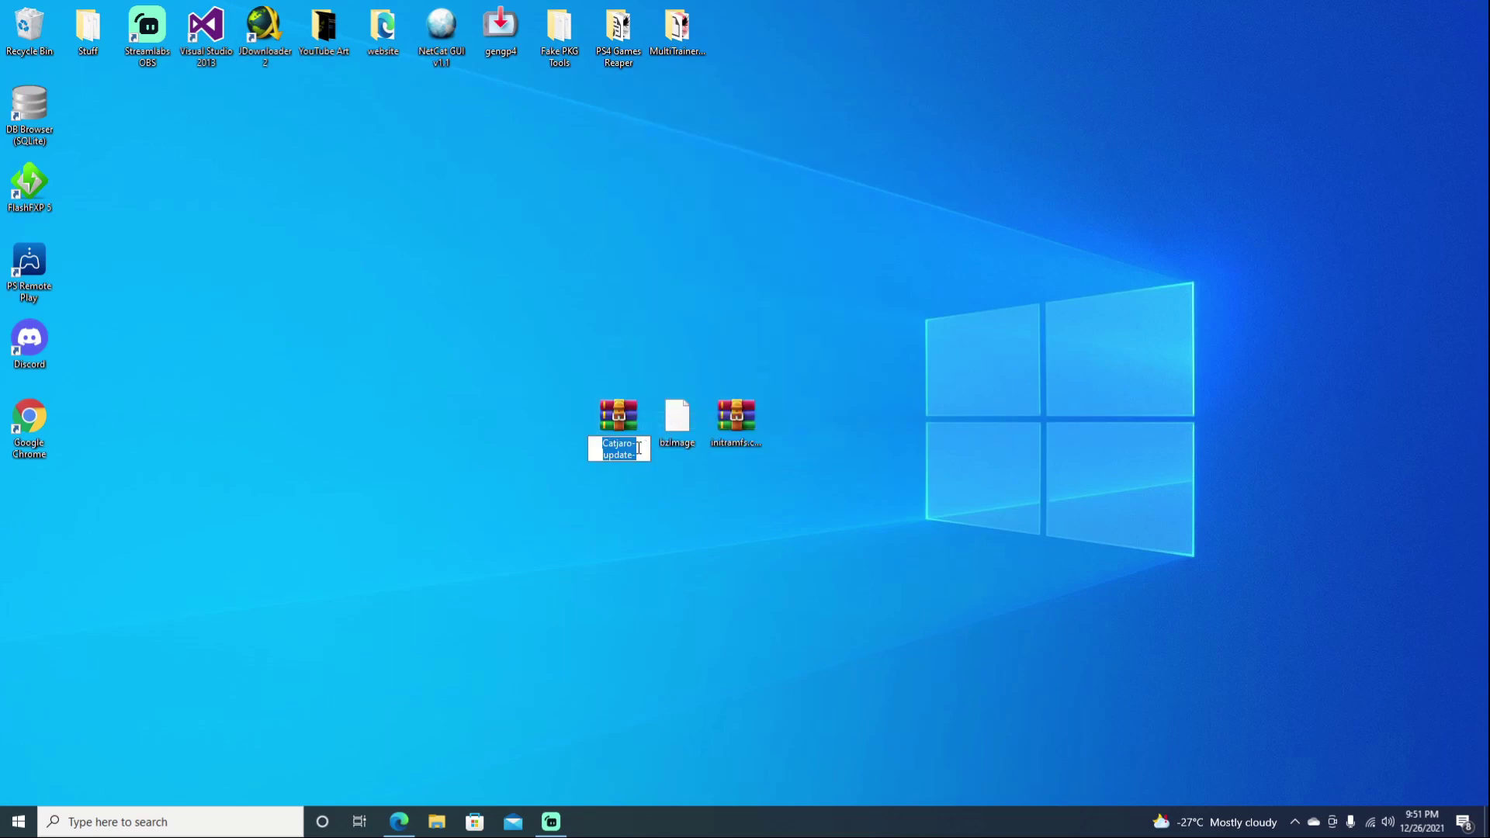
left_click(638, 447)
left_click_drag(638, 450, 596, 445)
key("BackSpace")
left_click_drag(623, 445, 576, 440)
key("BackSpace")
type("psxitarch.tar")
key("Return")
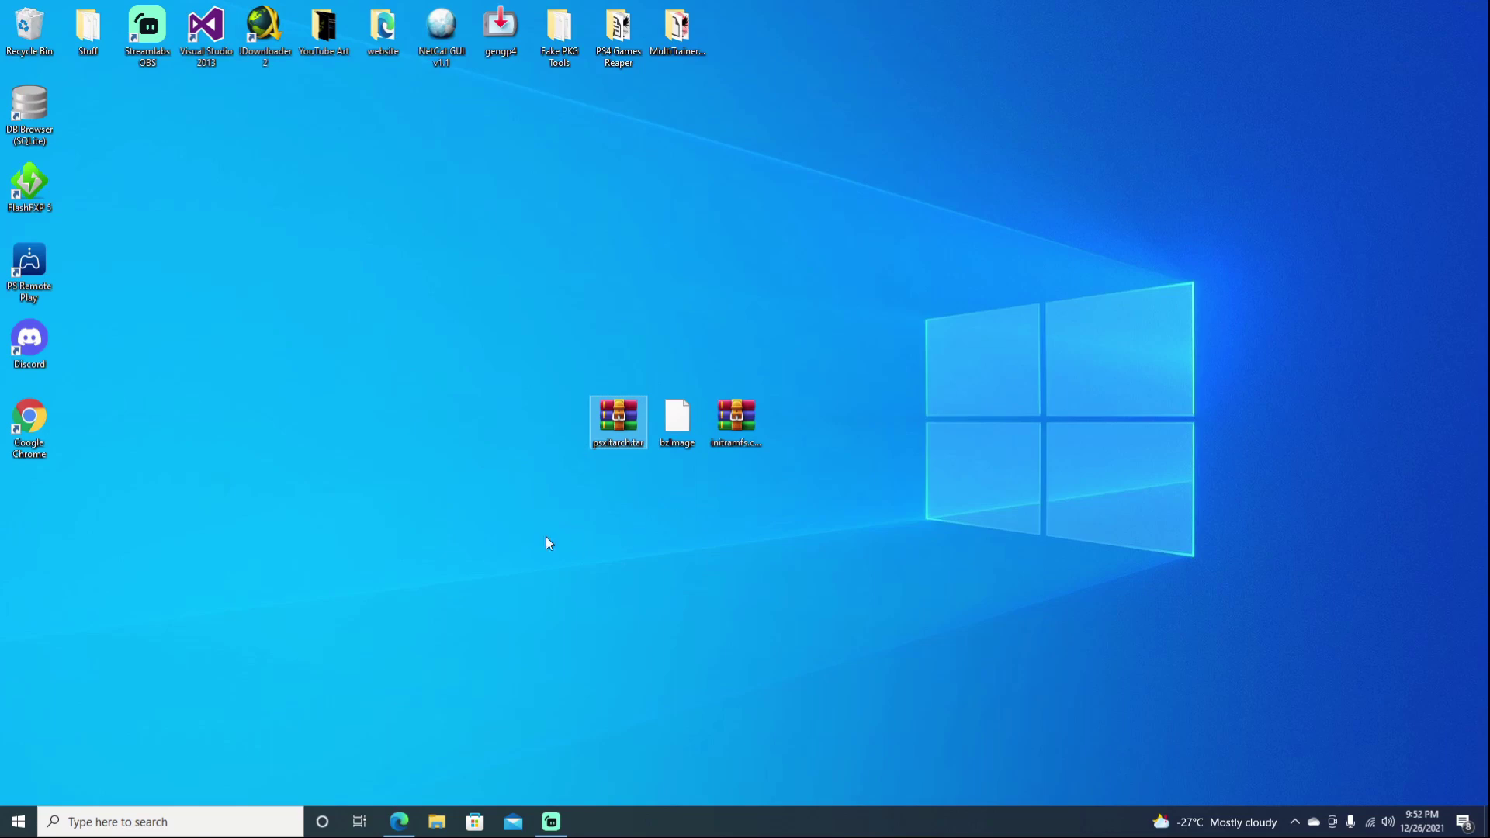
Step: Launch AOMEI Partition Assistant and delete Disk 3's 149 GB Ext4 partition
left_click(233, 821)
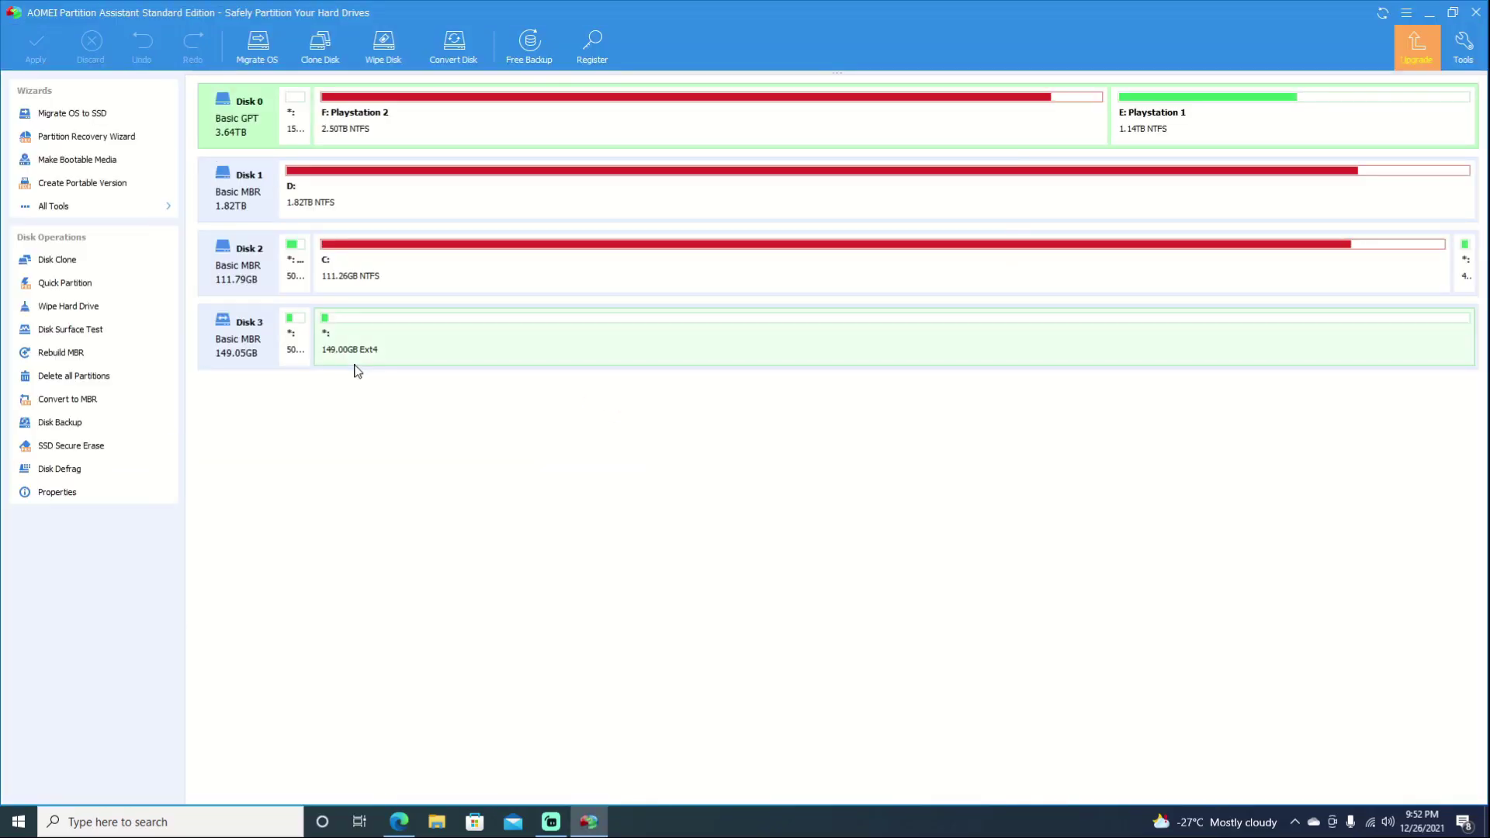
left_click(851, 480)
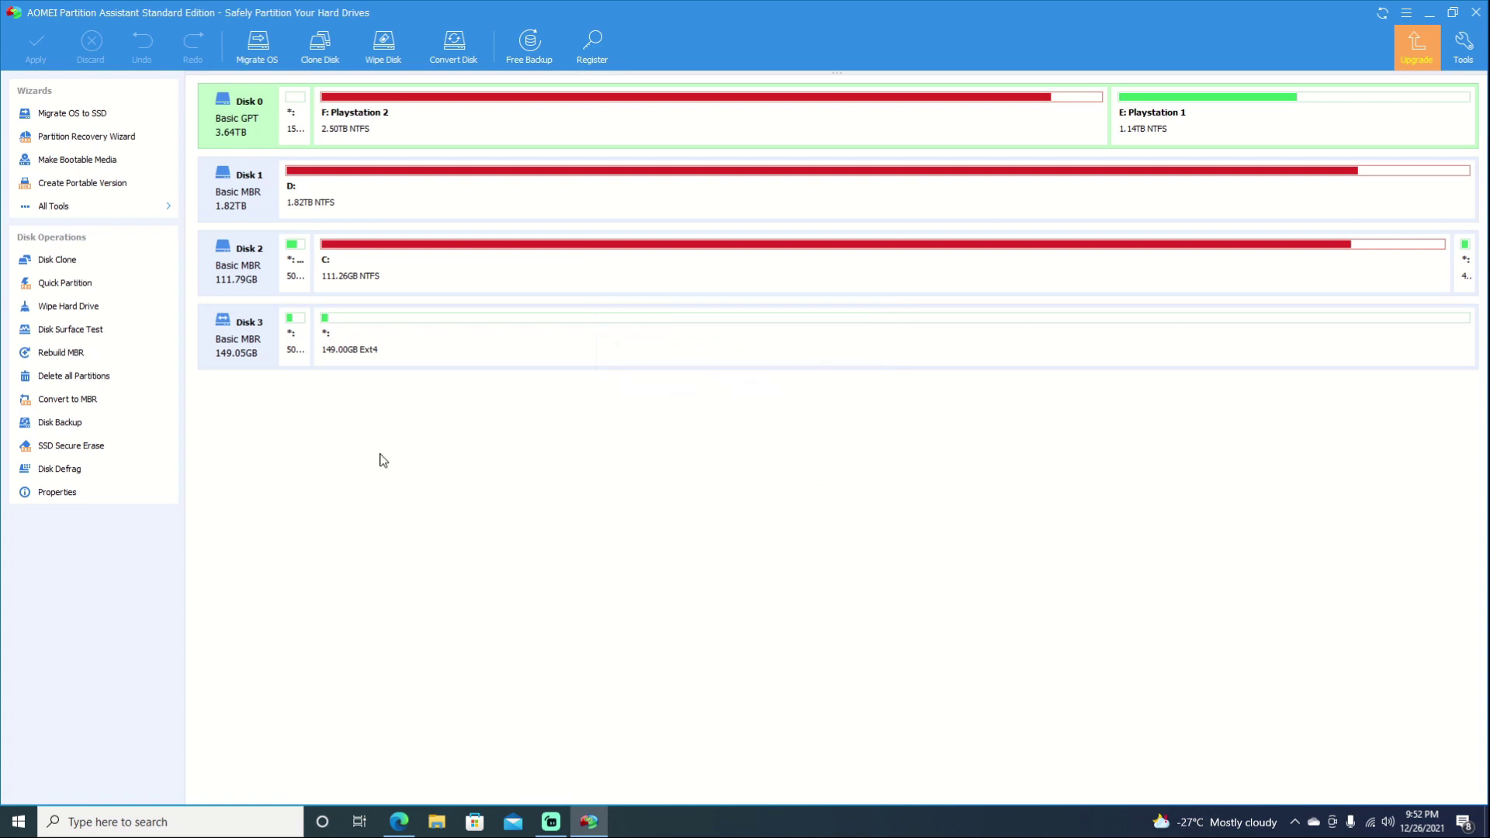
left_click(353, 355)
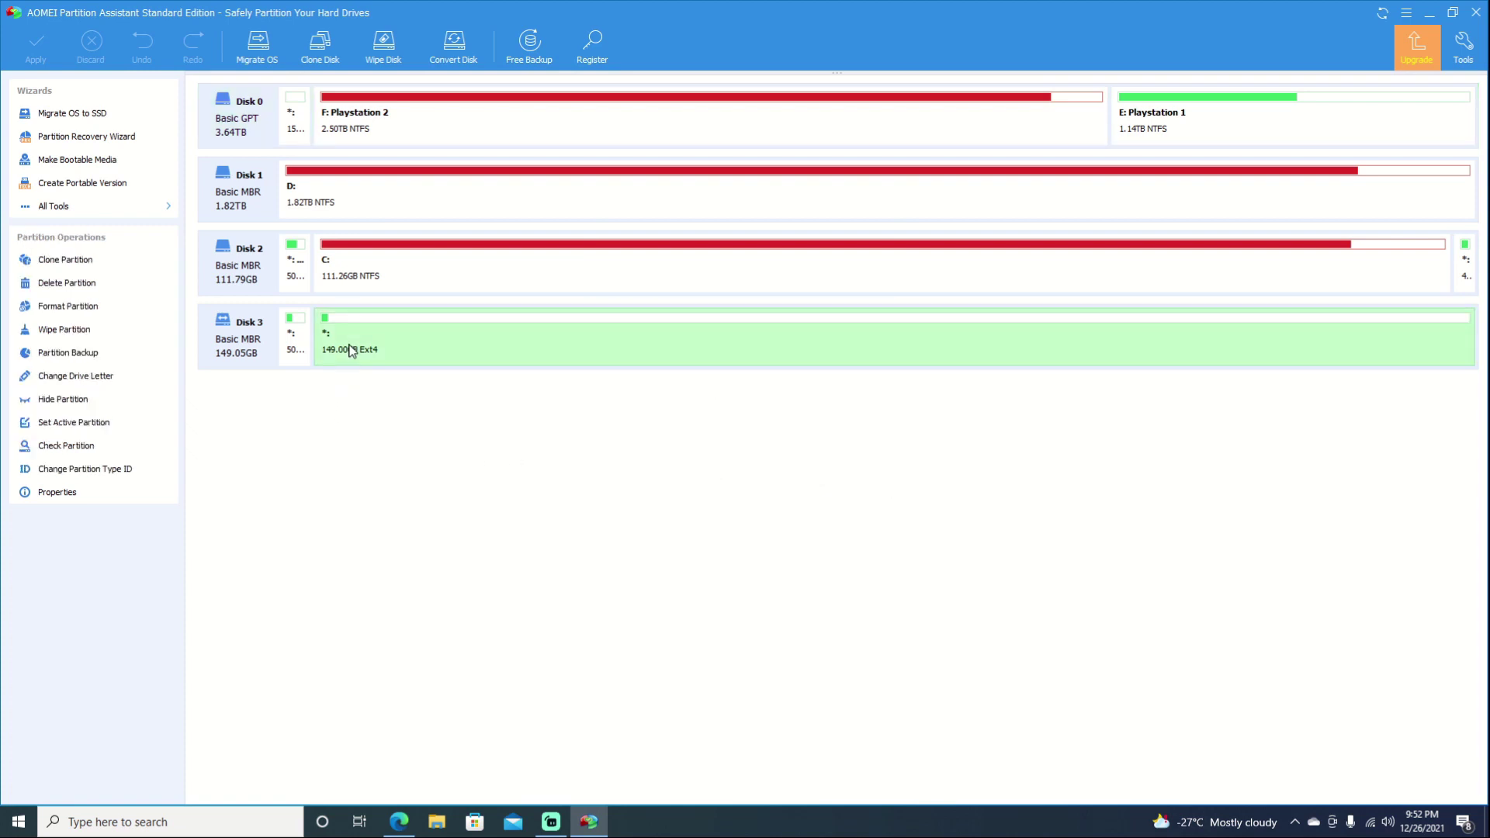
right_click(350, 345)
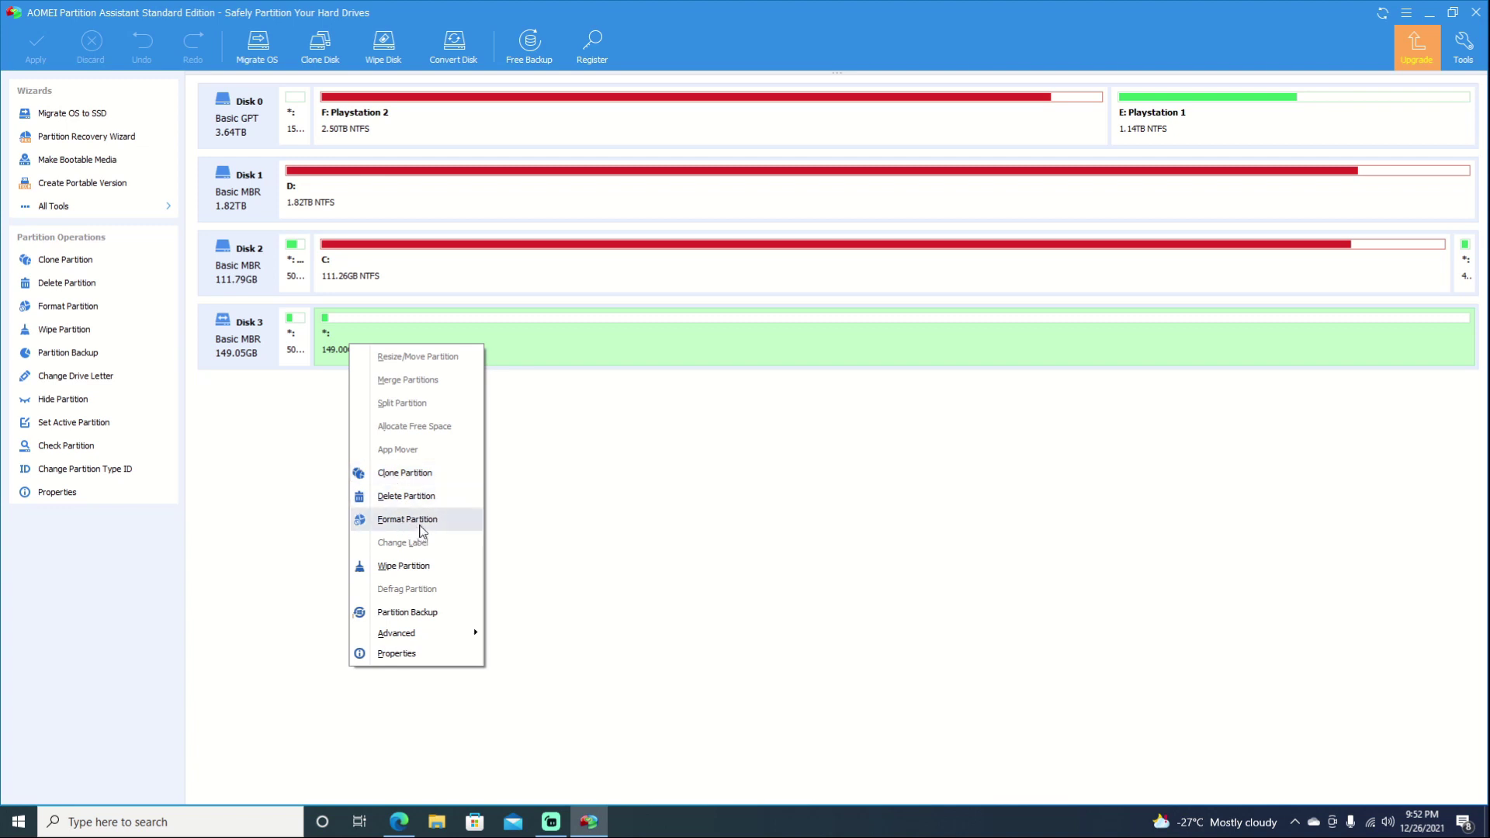
left_click(423, 496)
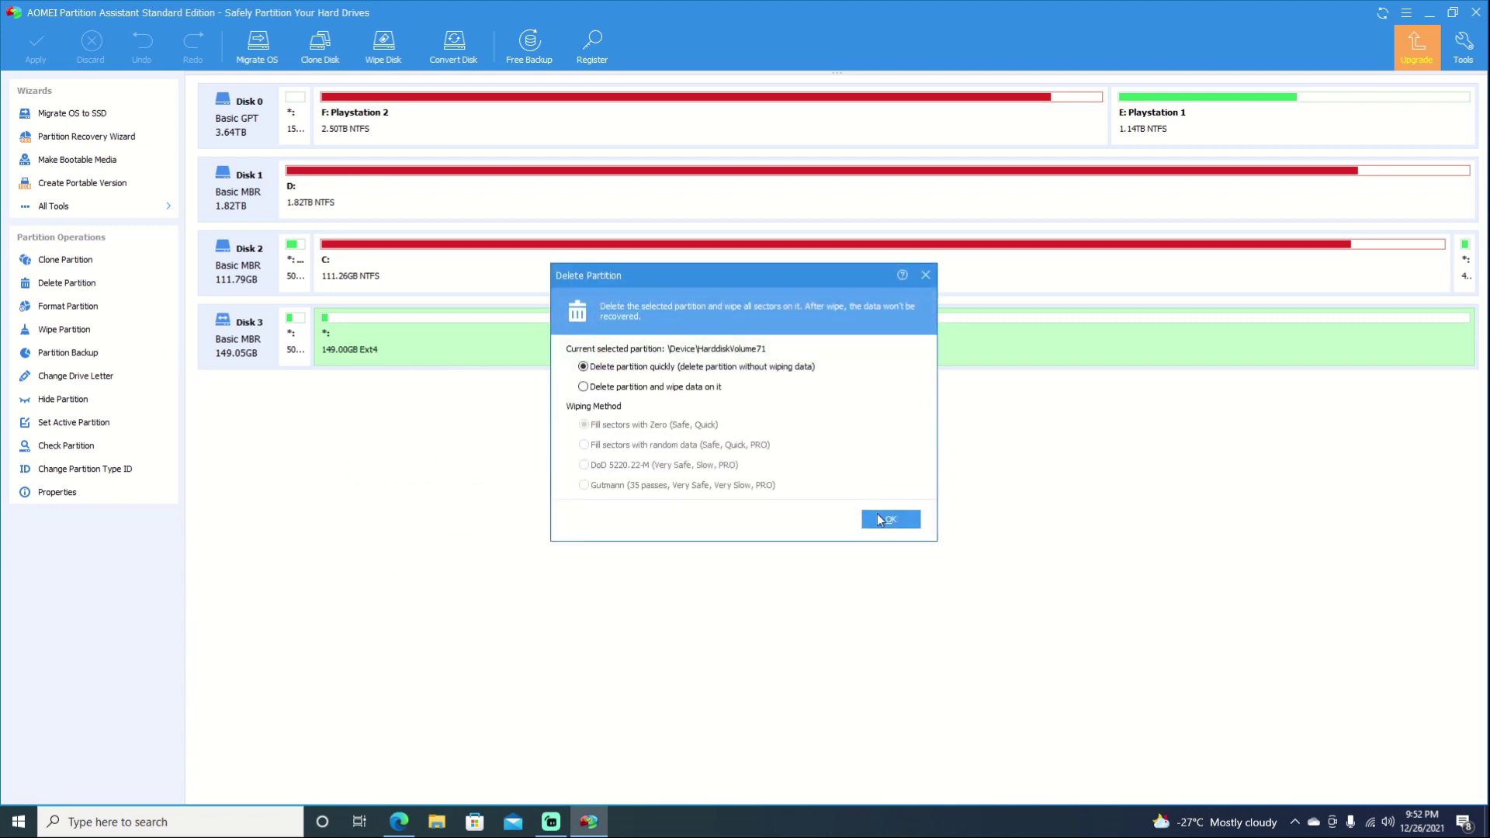
left_click(880, 520)
Step: Delete Disk 3's small remaining partition, leaving 149.05GB unallocated
right_click(296, 356)
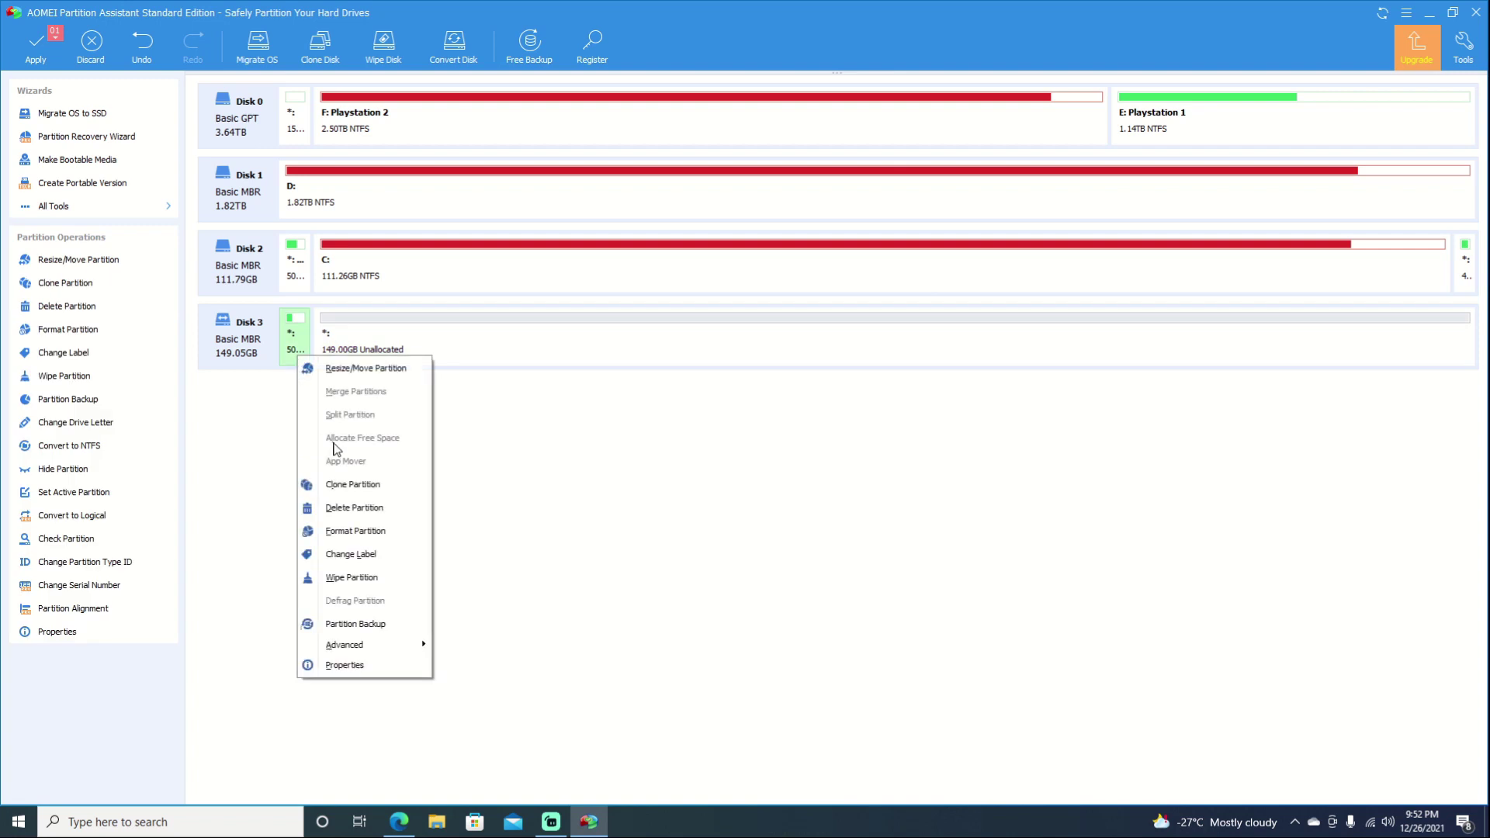
left_click(349, 507)
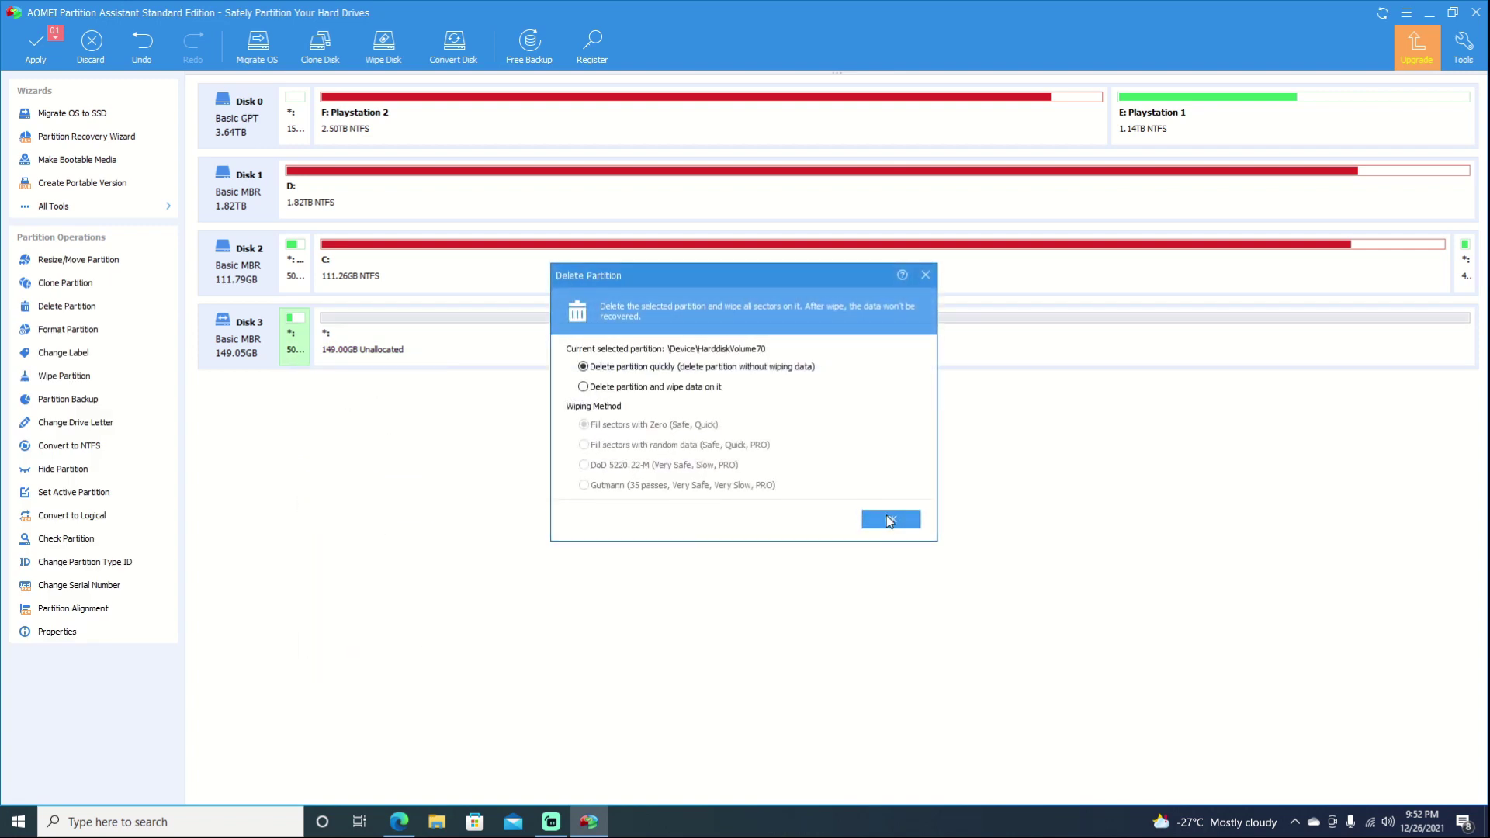
left_click(890, 521)
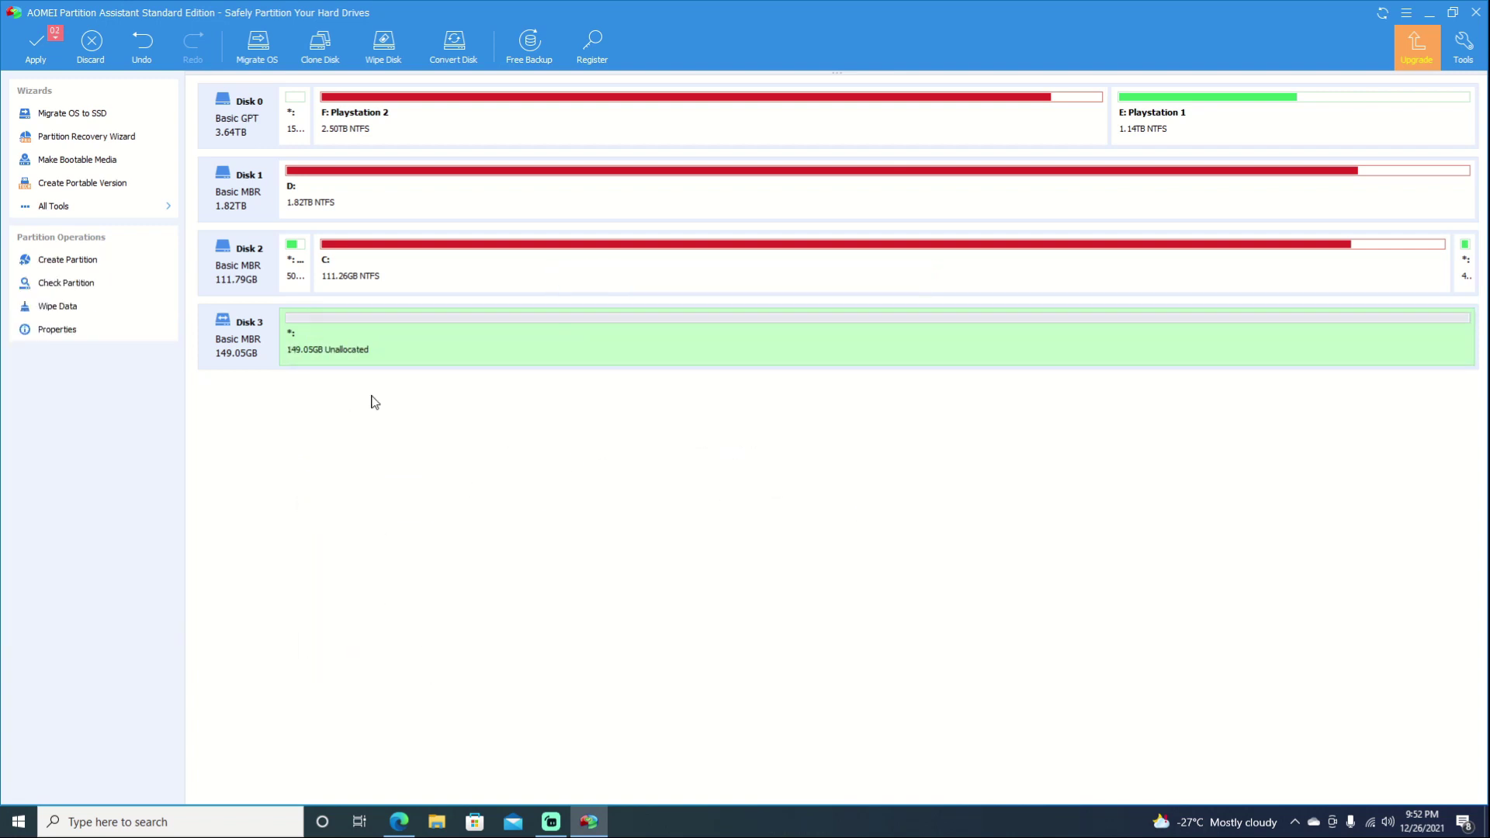
right_click(334, 334)
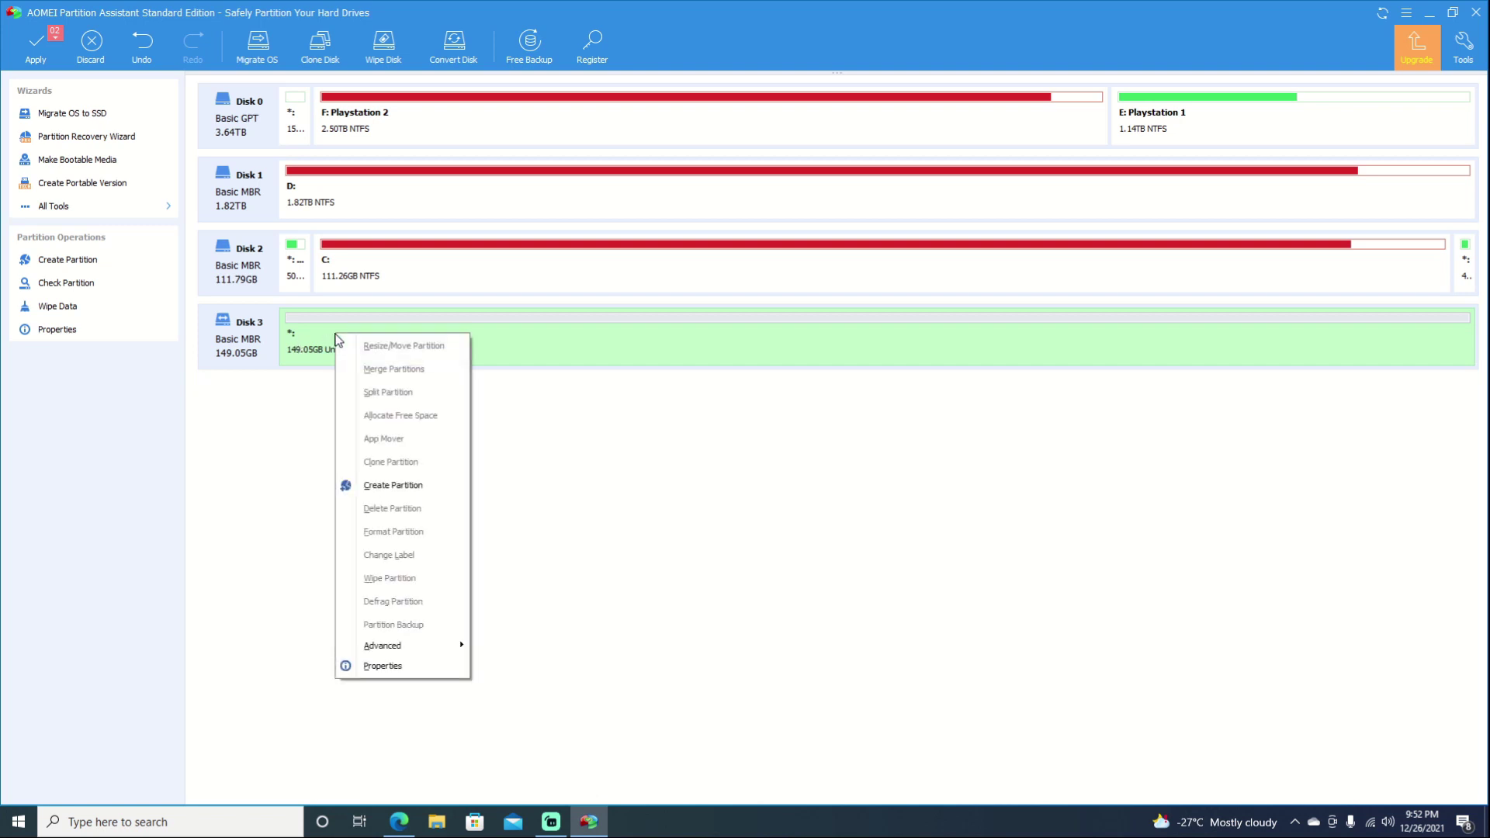
Step: Create a 149.05GB FAT32 partition in Disk 3's unallocated space
left_click(403, 485)
left_click(980, 368)
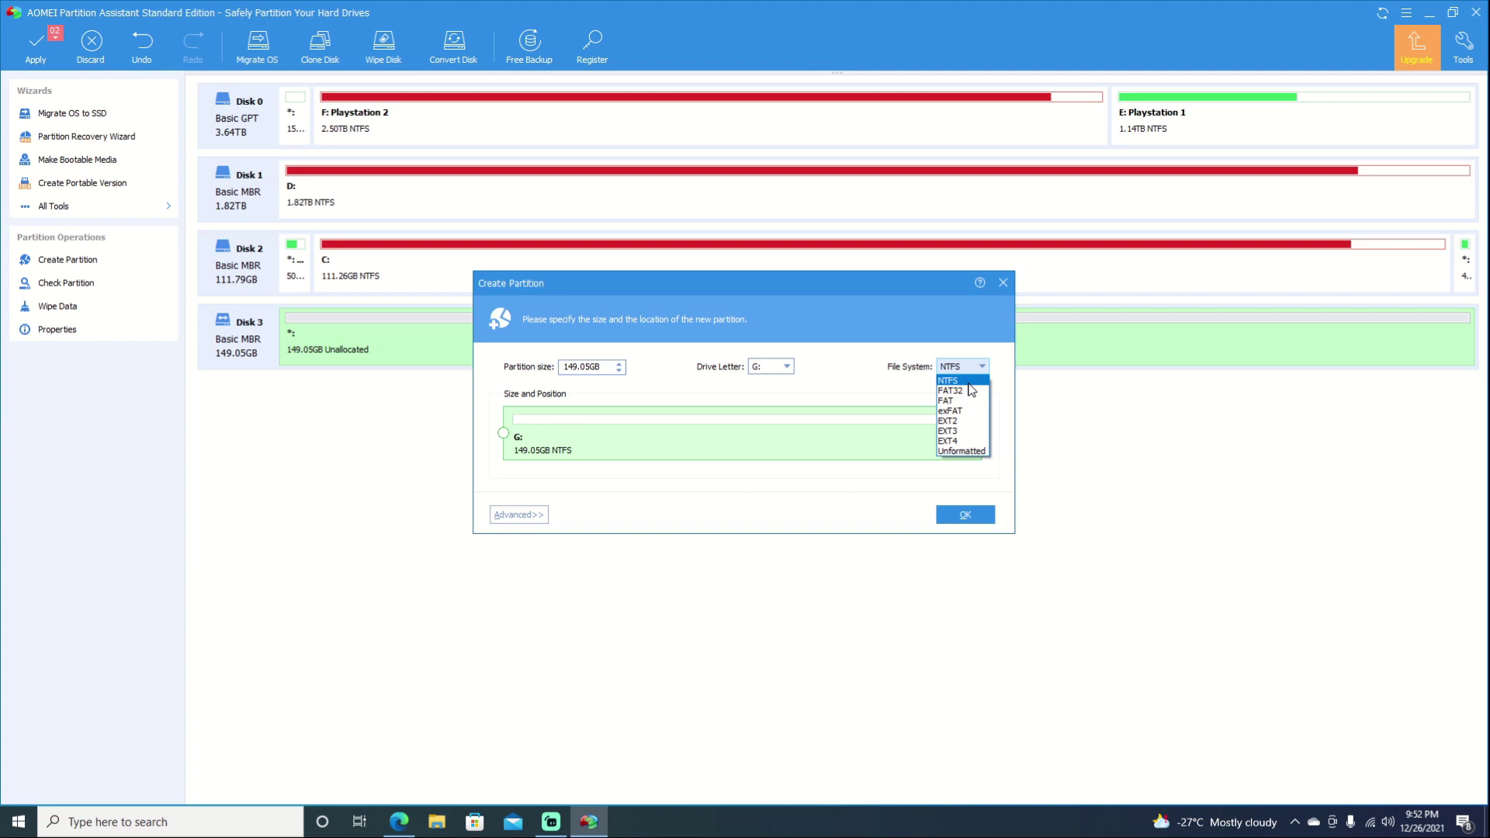
left_click(971, 390)
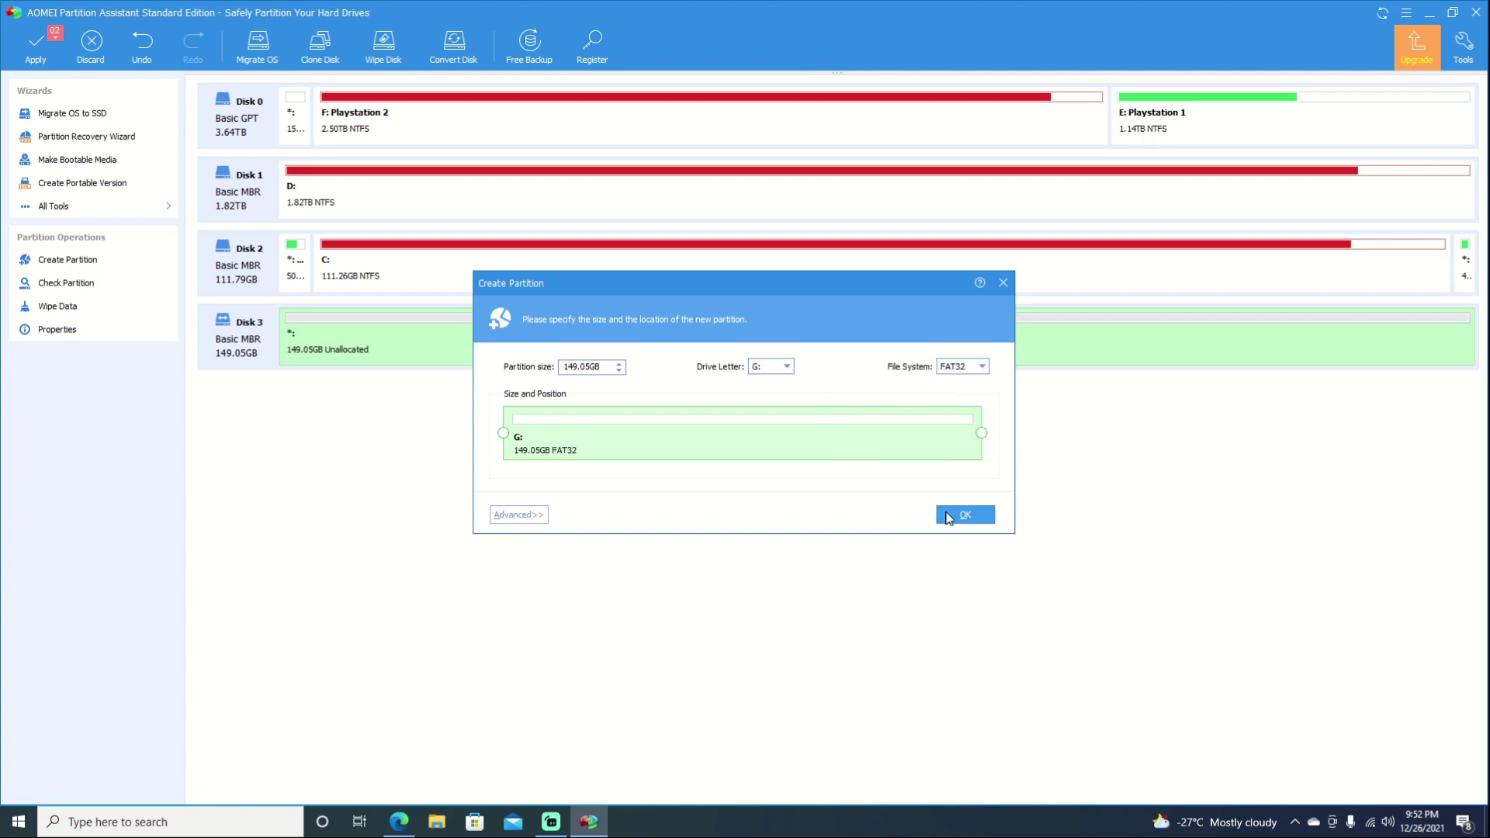
left_click(963, 515)
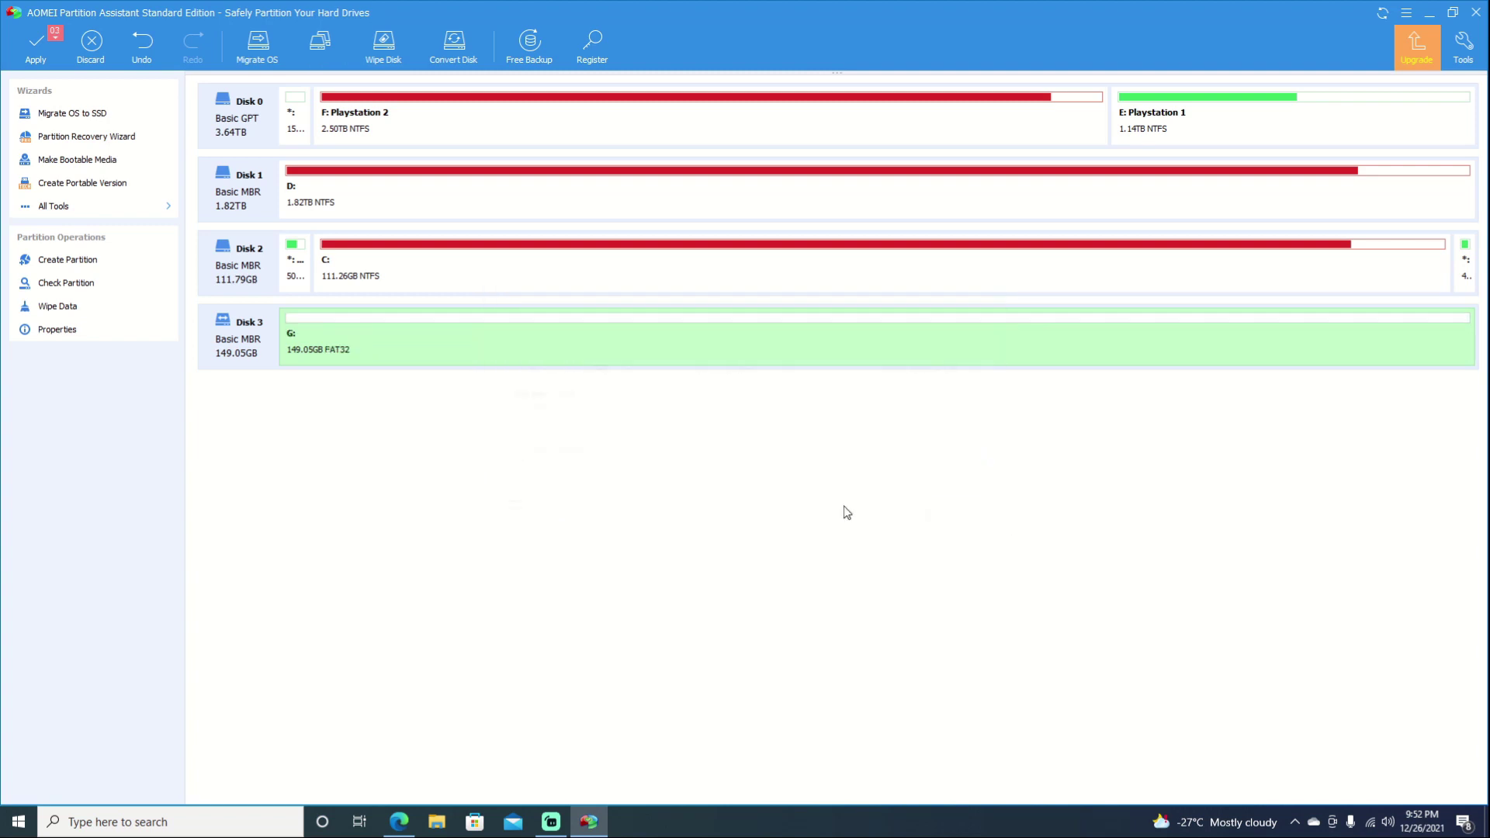
Step: Apply the three pending partition operations and acknowledge their completion
left_click(45, 48)
left_click(966, 576)
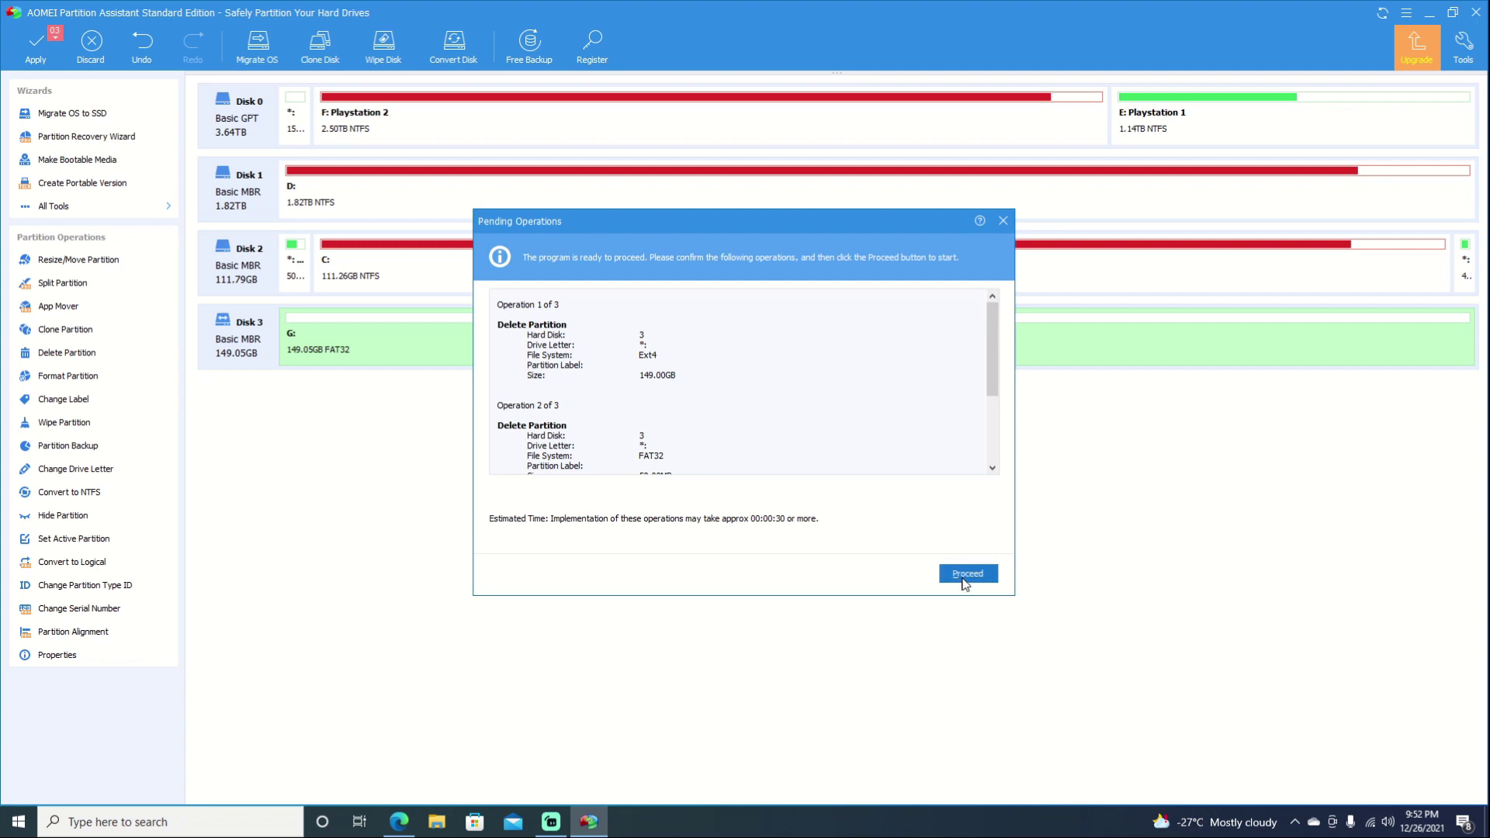
left_click(734, 442)
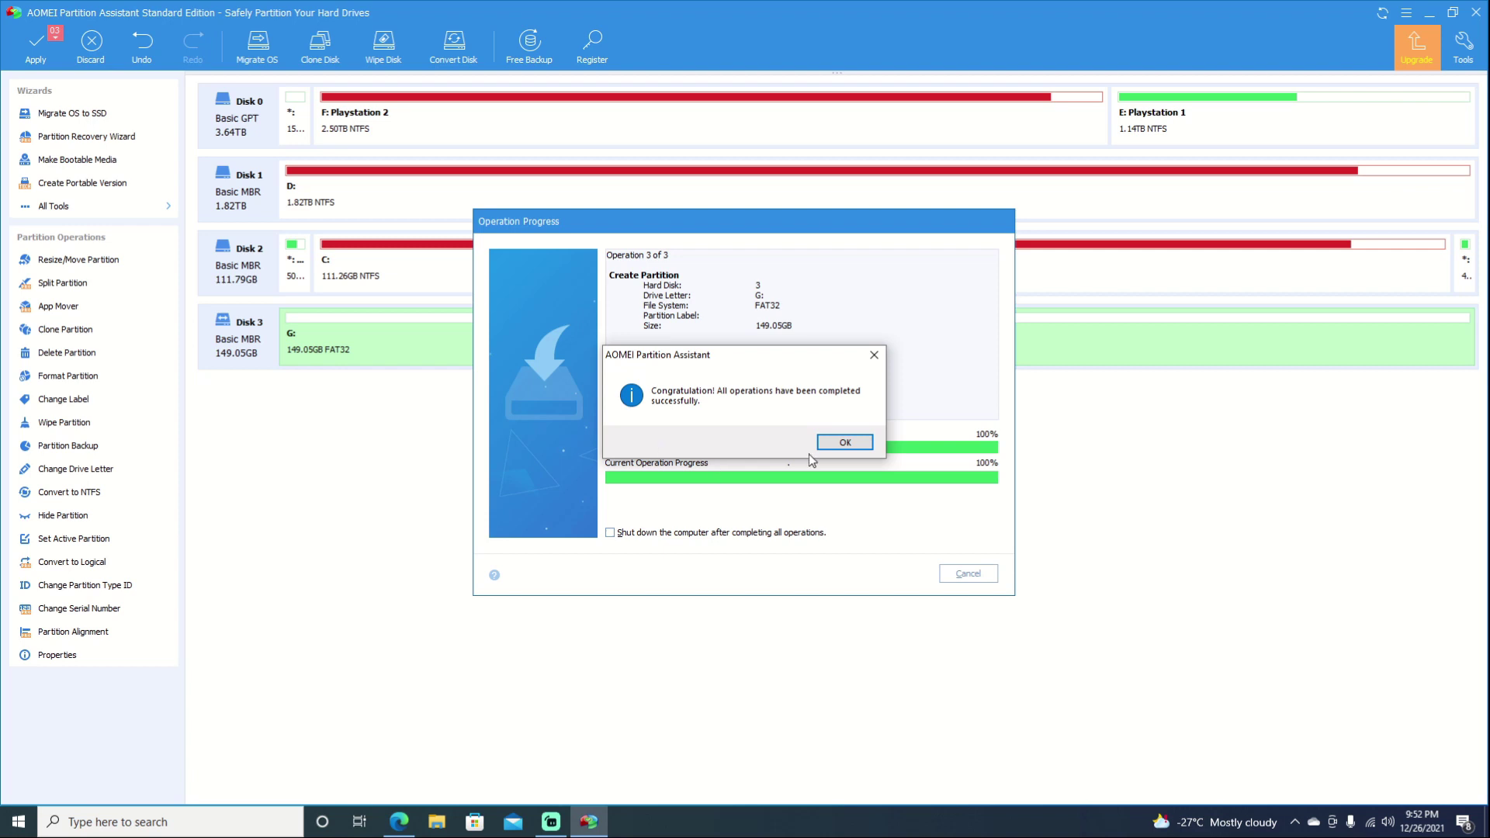
left_click(834, 441)
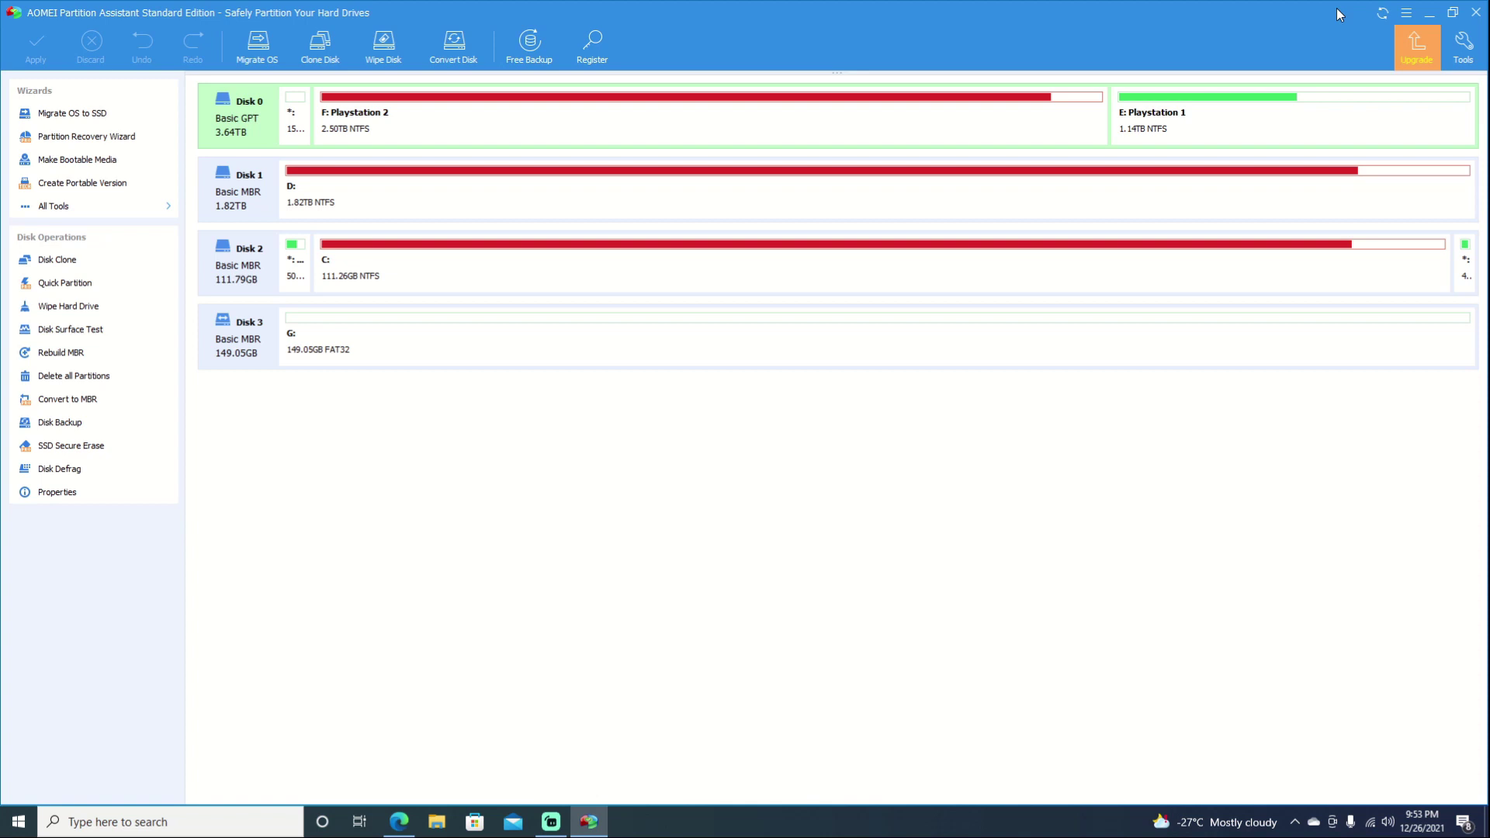
Step: Close AOMEI and copy psxitarch.tar, bzImage and initramfs from the desktop to Local Disk (G:)
left_click(1472, 22)
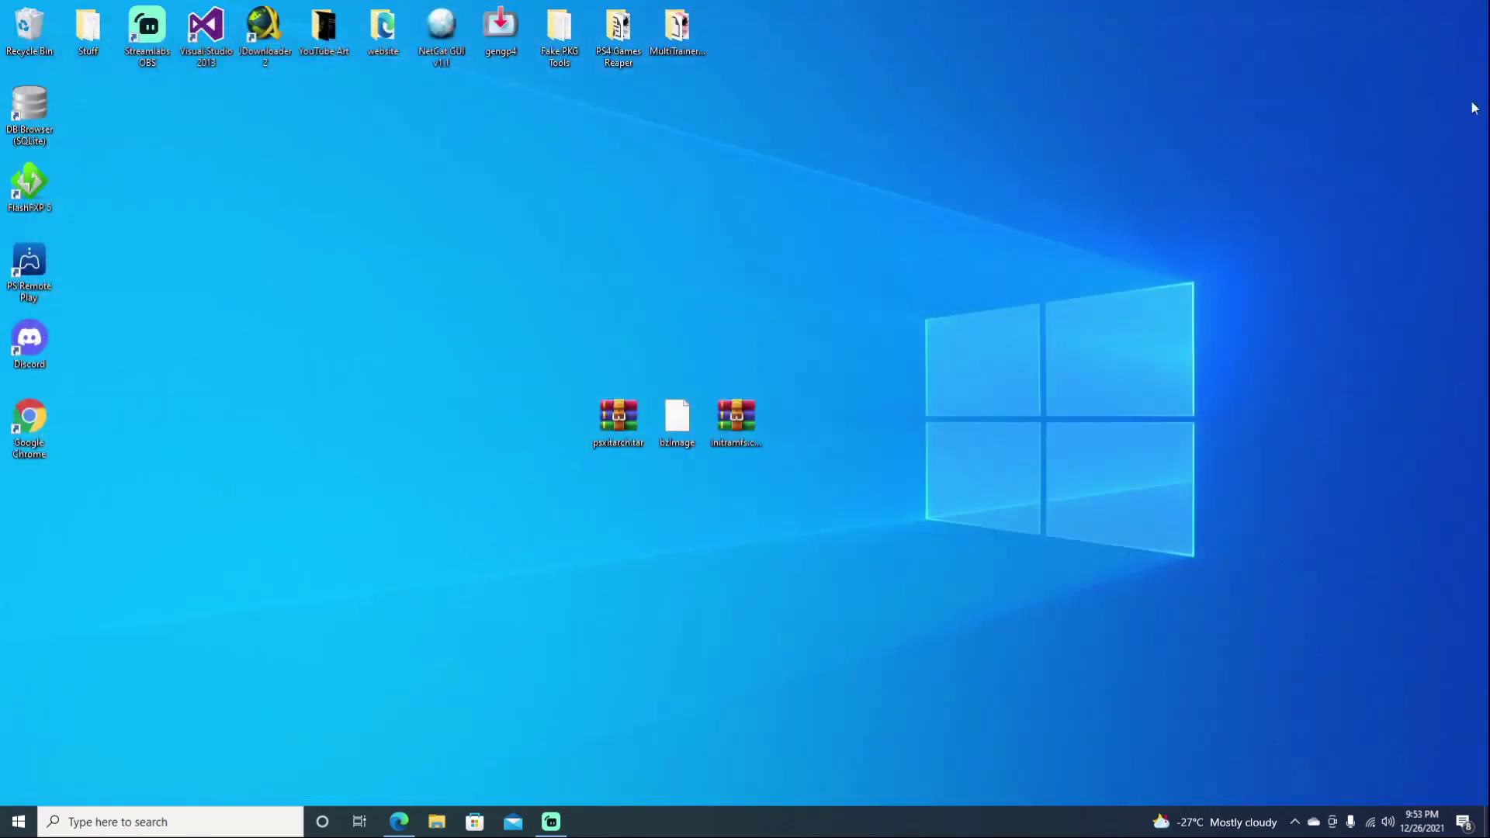
left_click(435, 822)
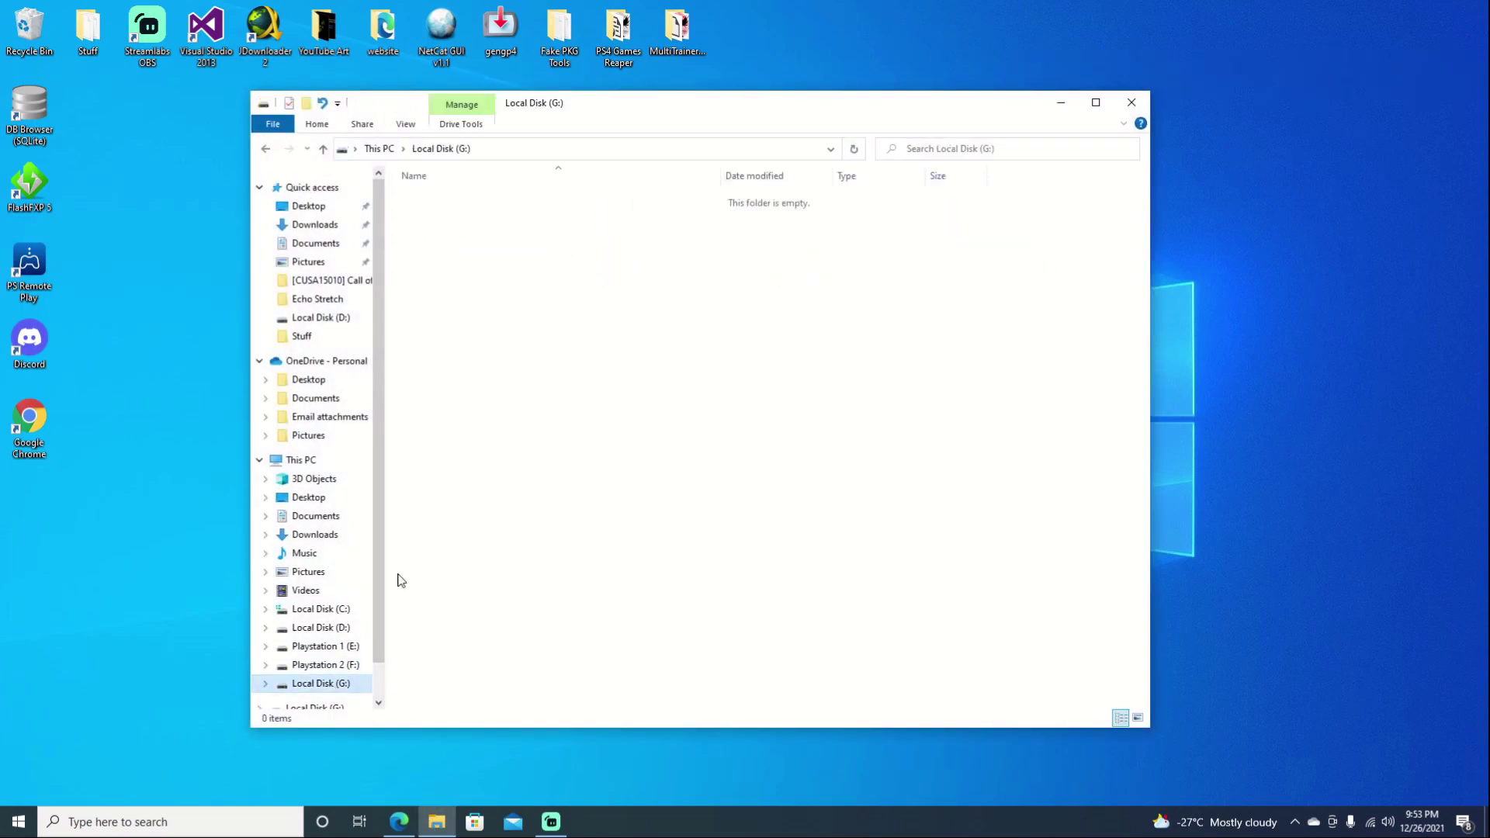
left_click_drag(586, 116, 1157, 160)
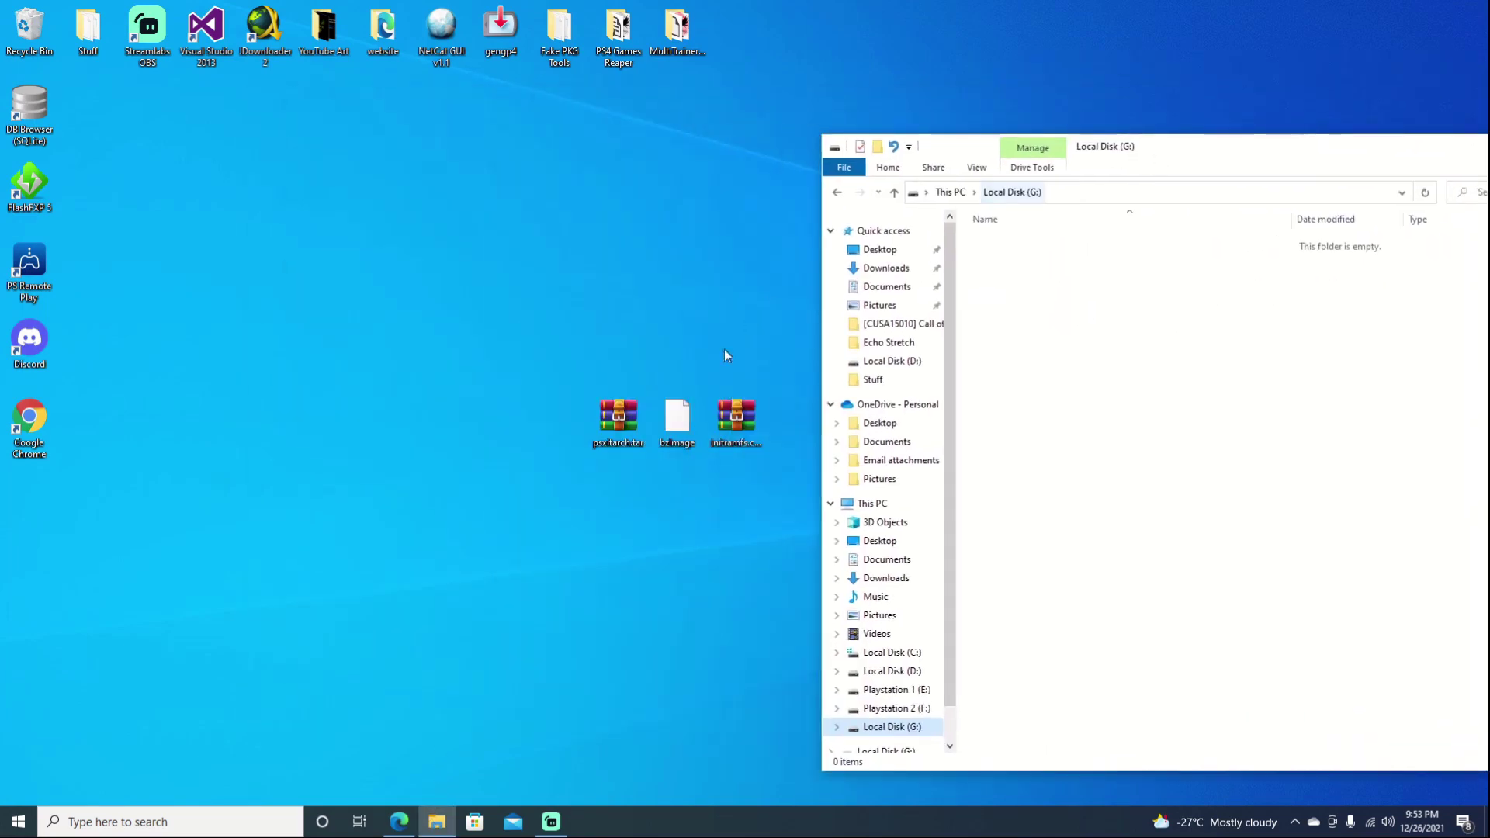
left_click_drag(758, 371, 596, 485)
left_click_drag(613, 427, 1043, 380)
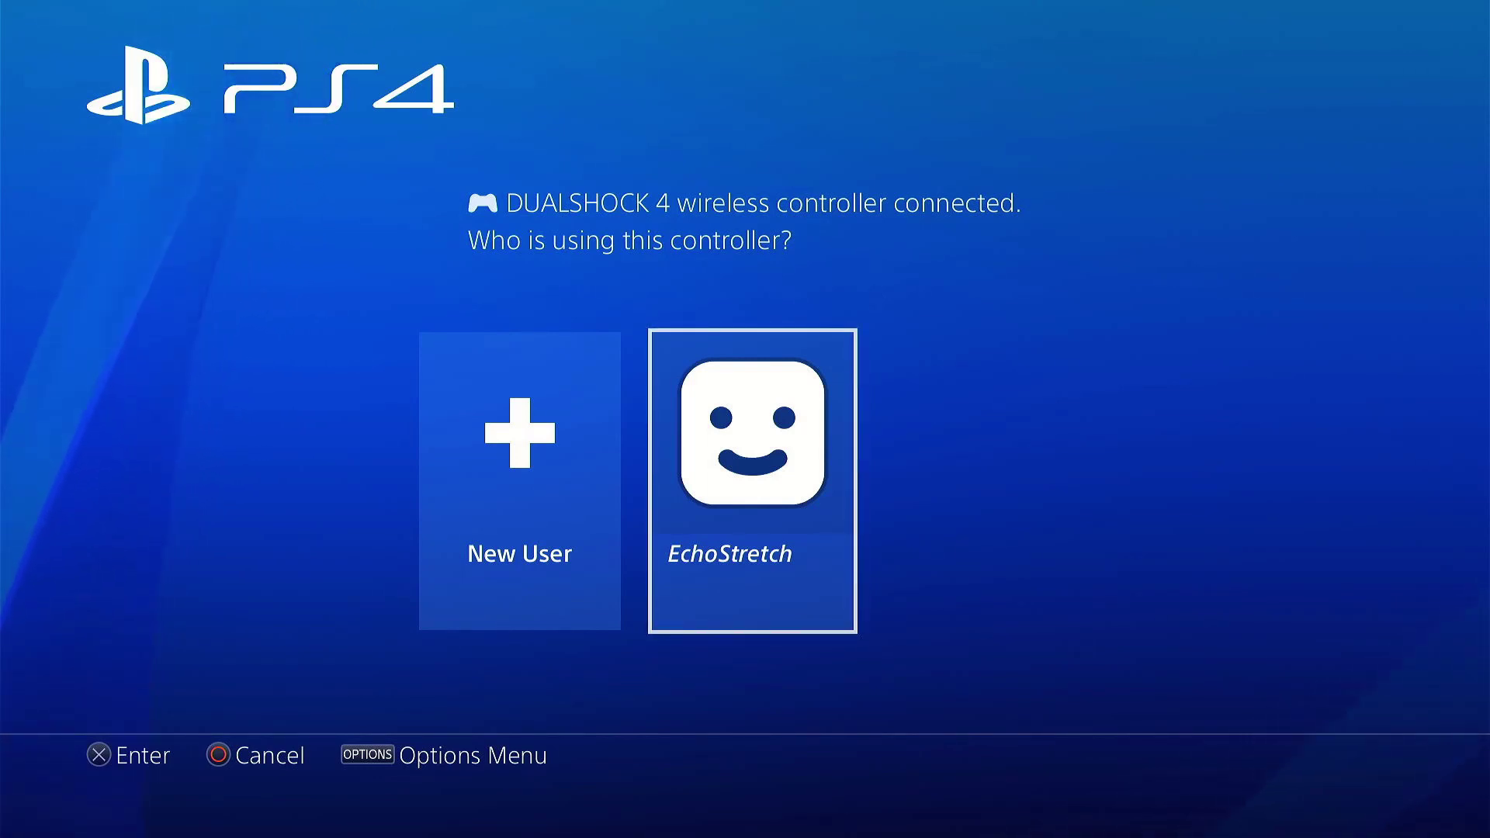
Step: Sign in as the existing user, check Settings > Network, then launch the Internet Browser
key("Return")
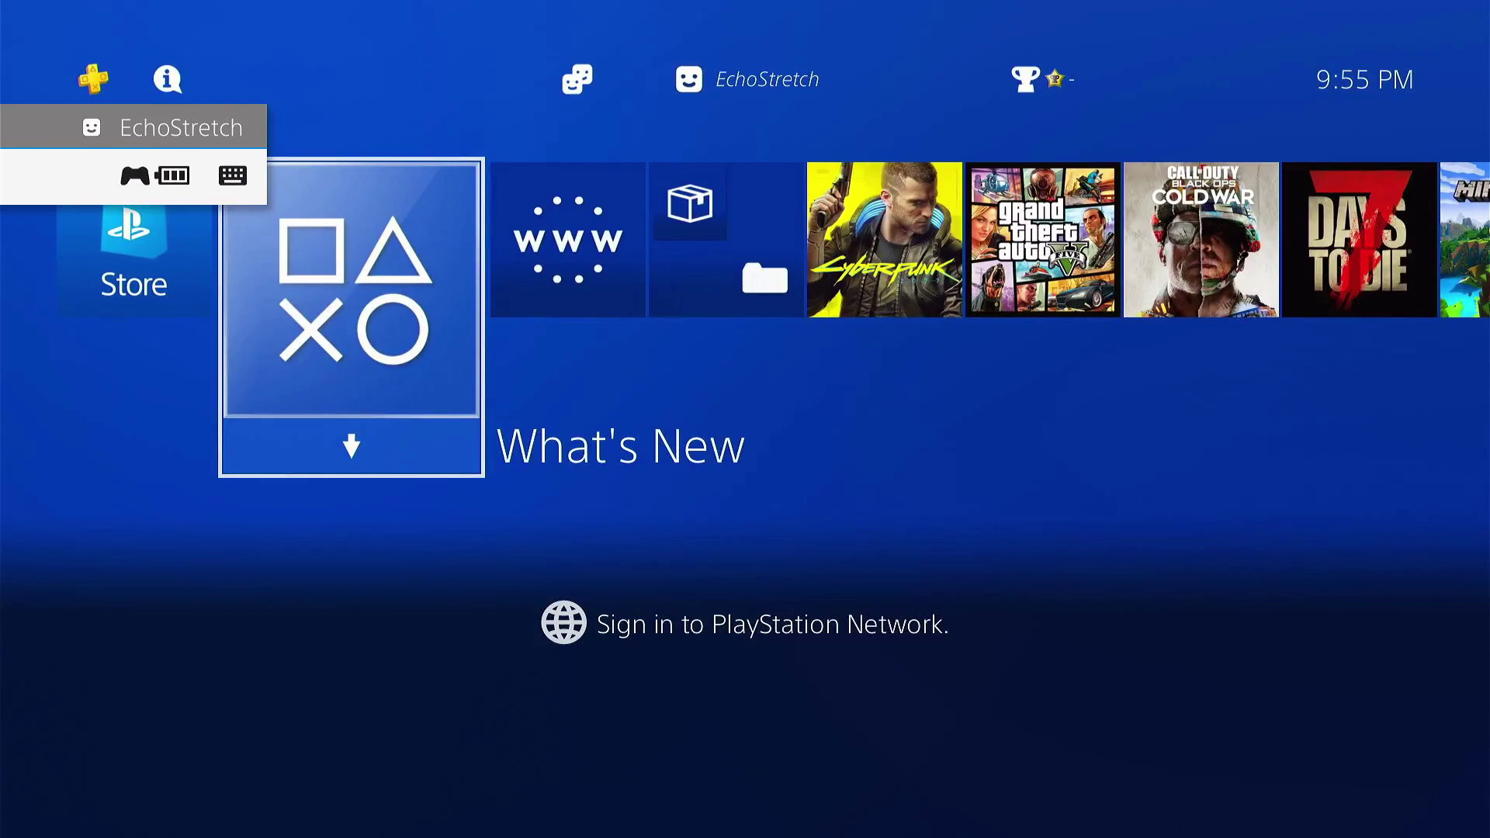
key("Up")
key("Right")
key("Right")
key("Right")
key("Right")
key("Right")
key("Right")
key("Right")
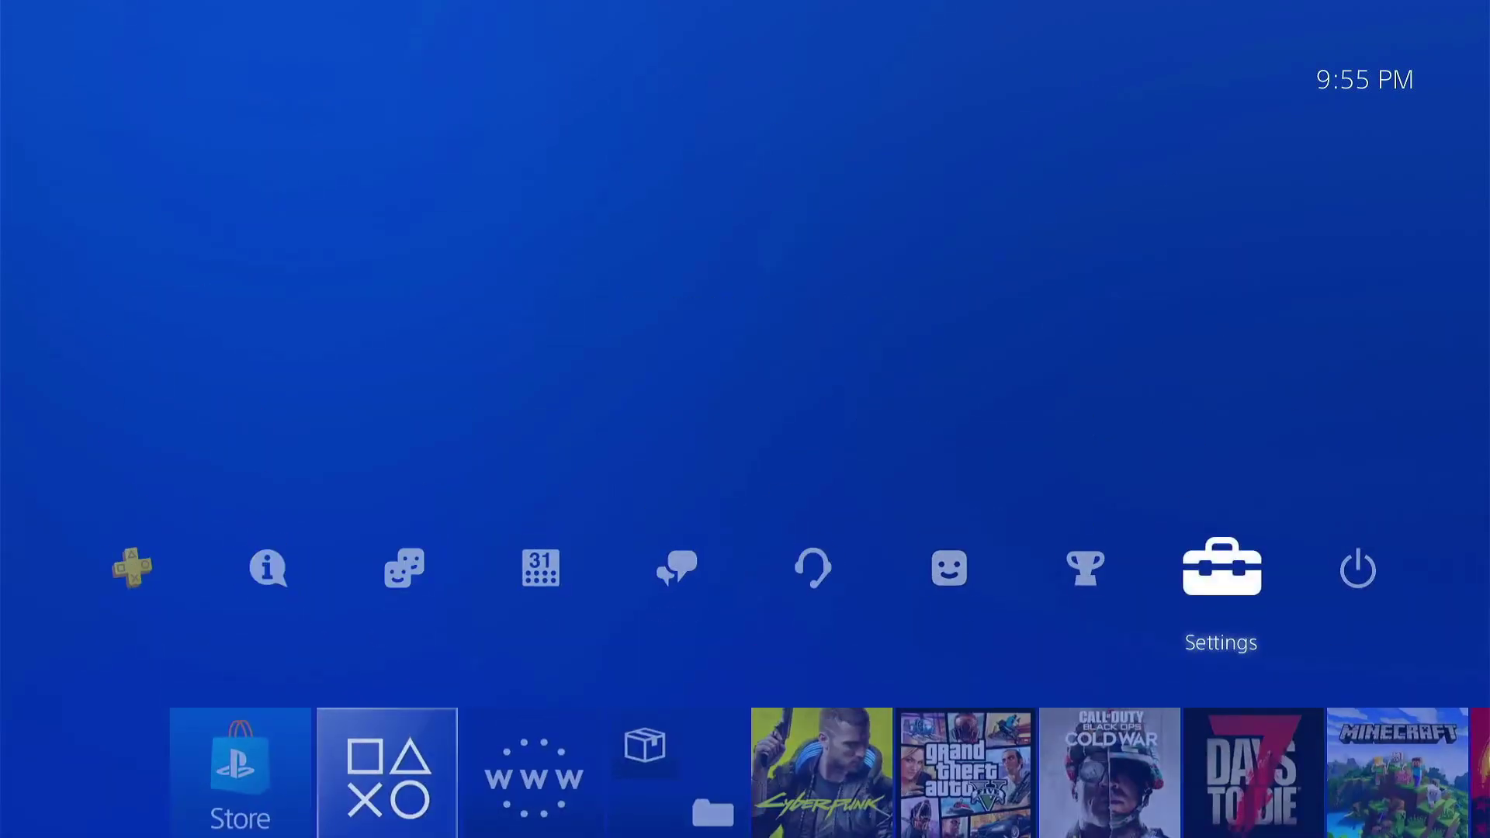
key("Return")
key("Down")
key("Down")
key("Down")
key("Down")
key("Down")
key("Down")
key("Down")
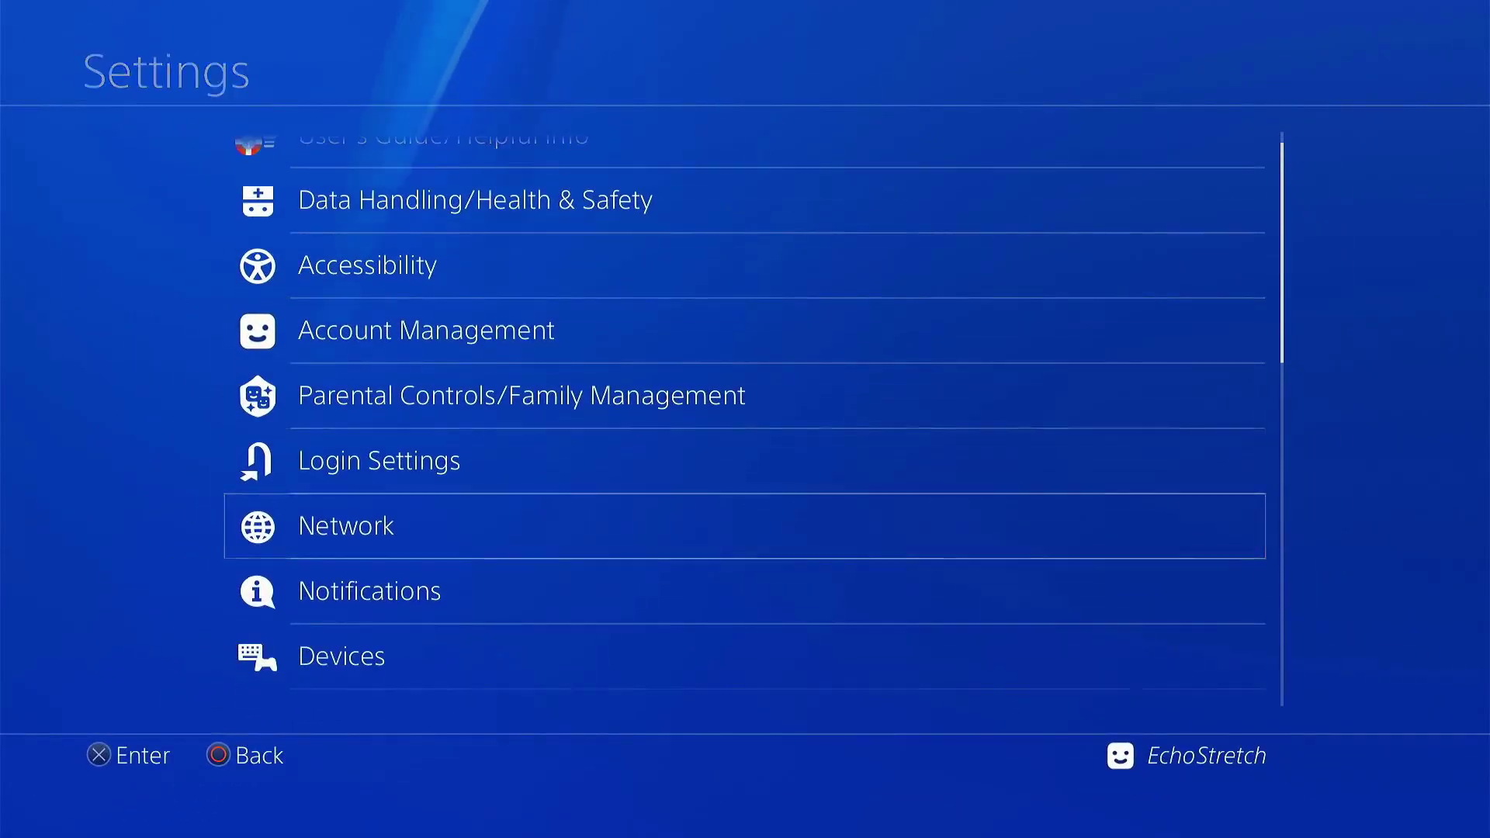
key("Return")
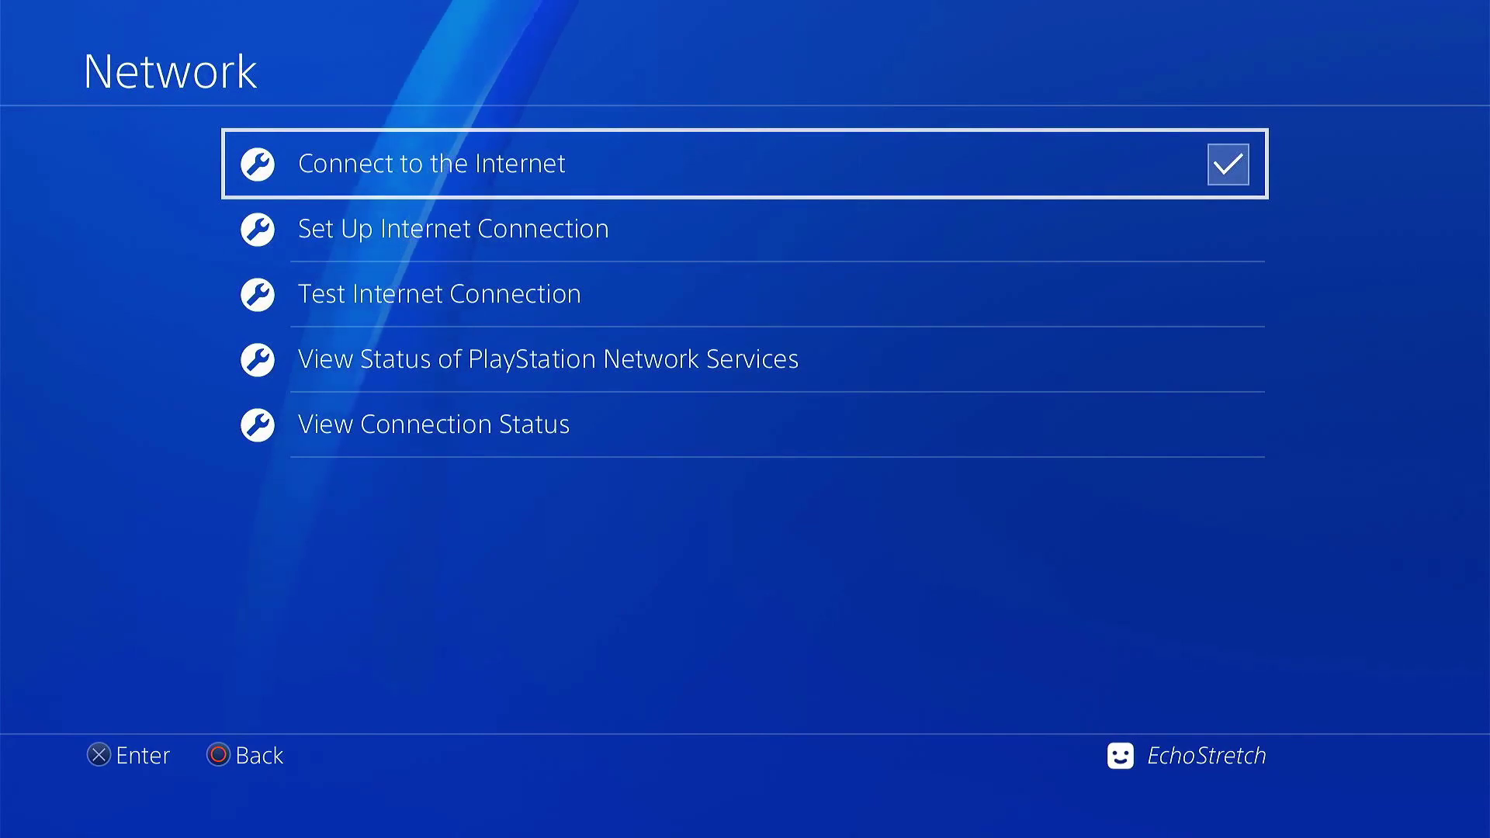
key("Escape")
key("Escape")
key("Right")
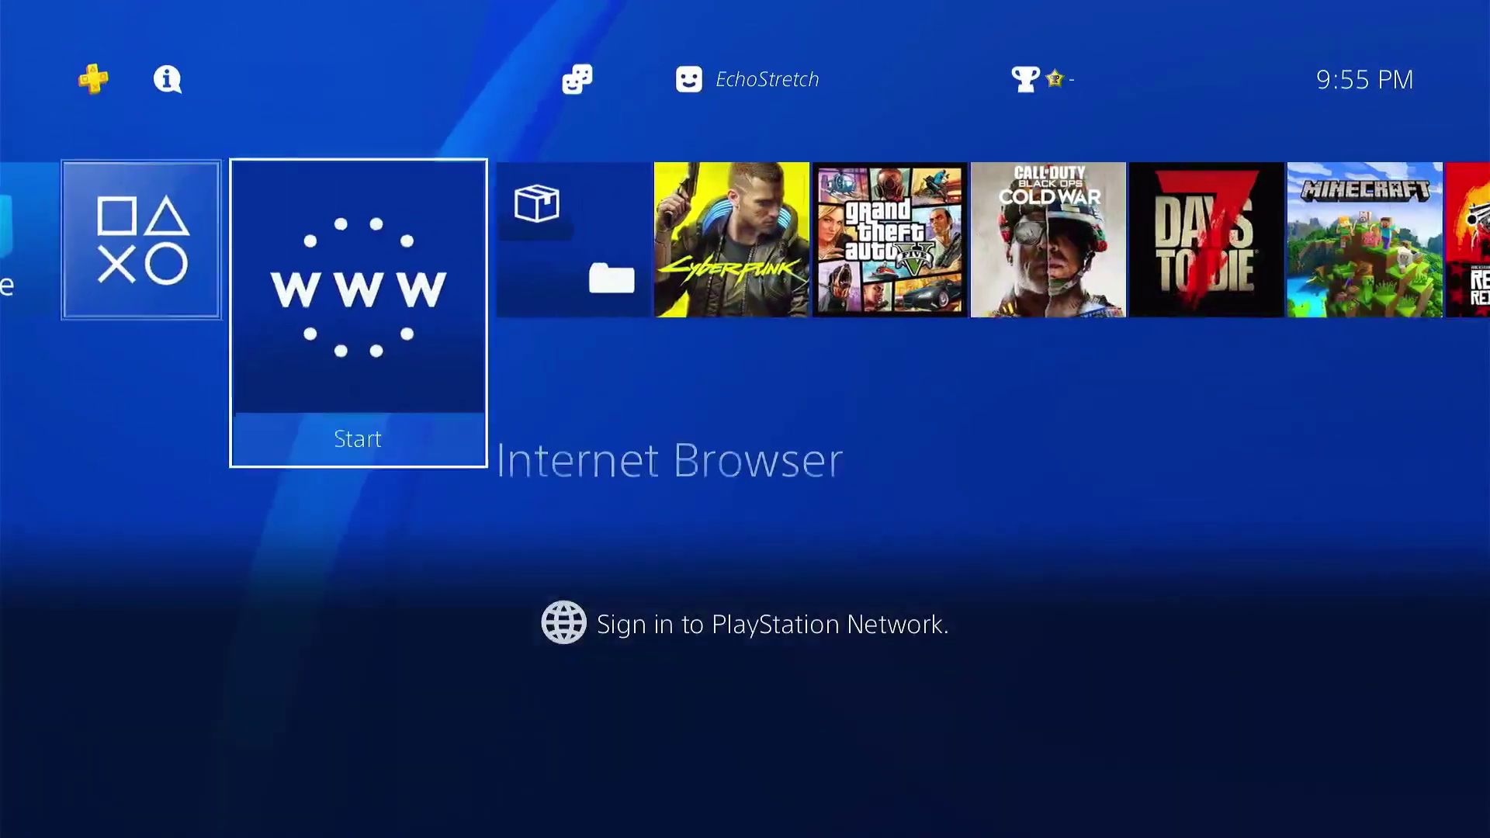
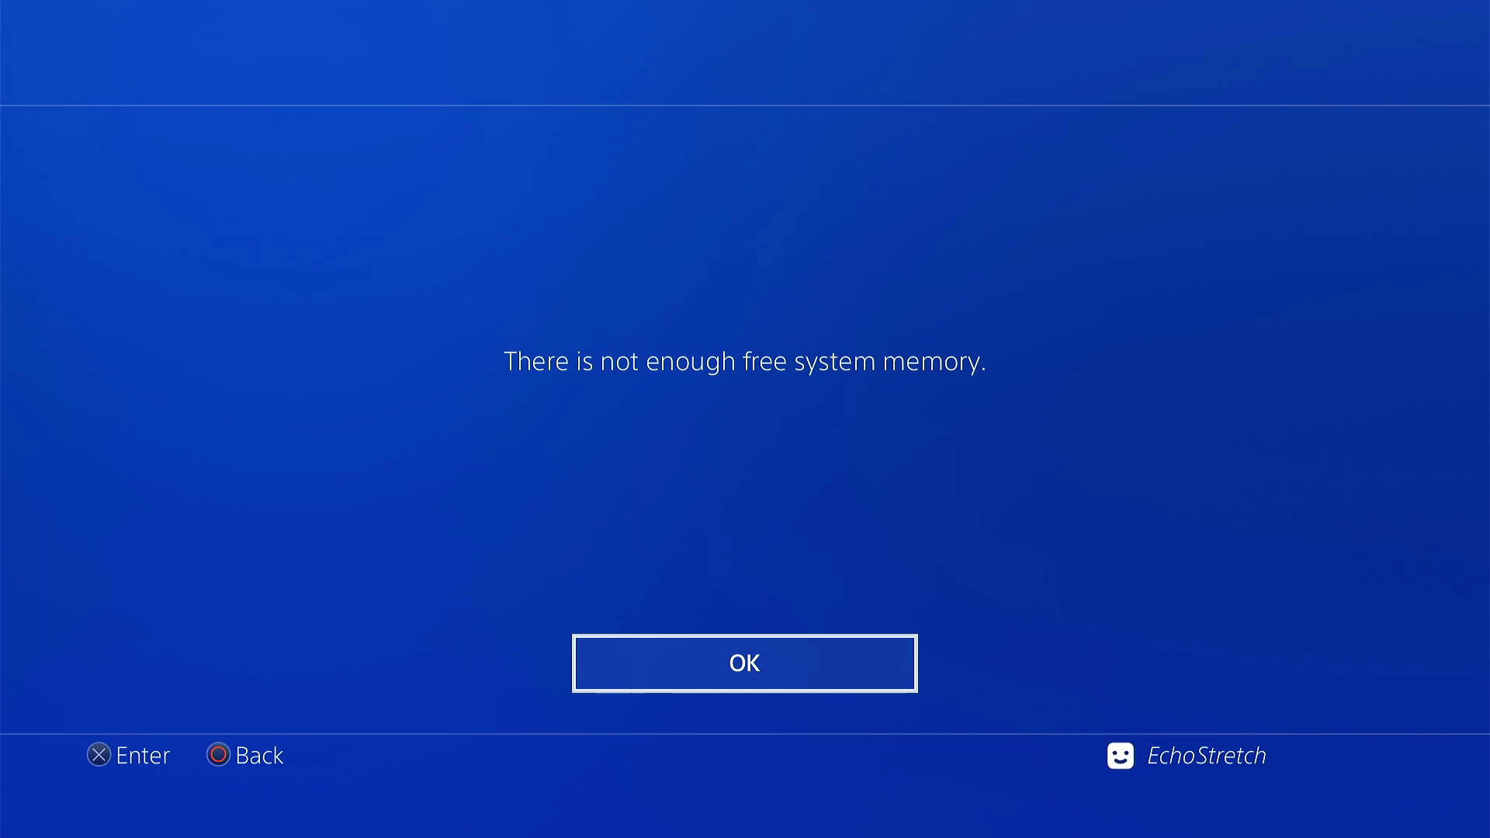
Step: Dismiss the not-enough-free-memory error with OK so the PS4Xploit page reloads
key("Return")
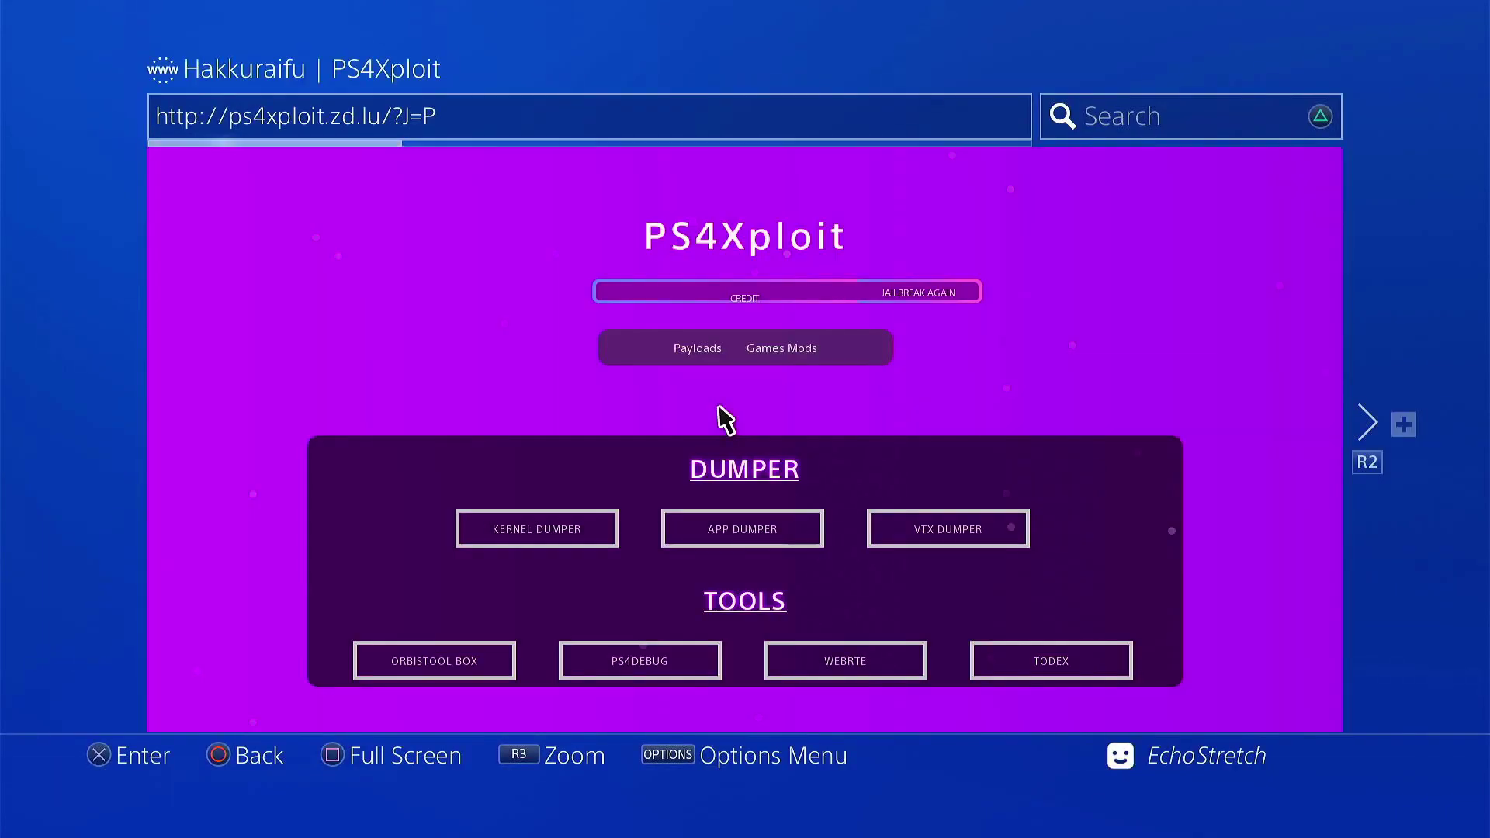
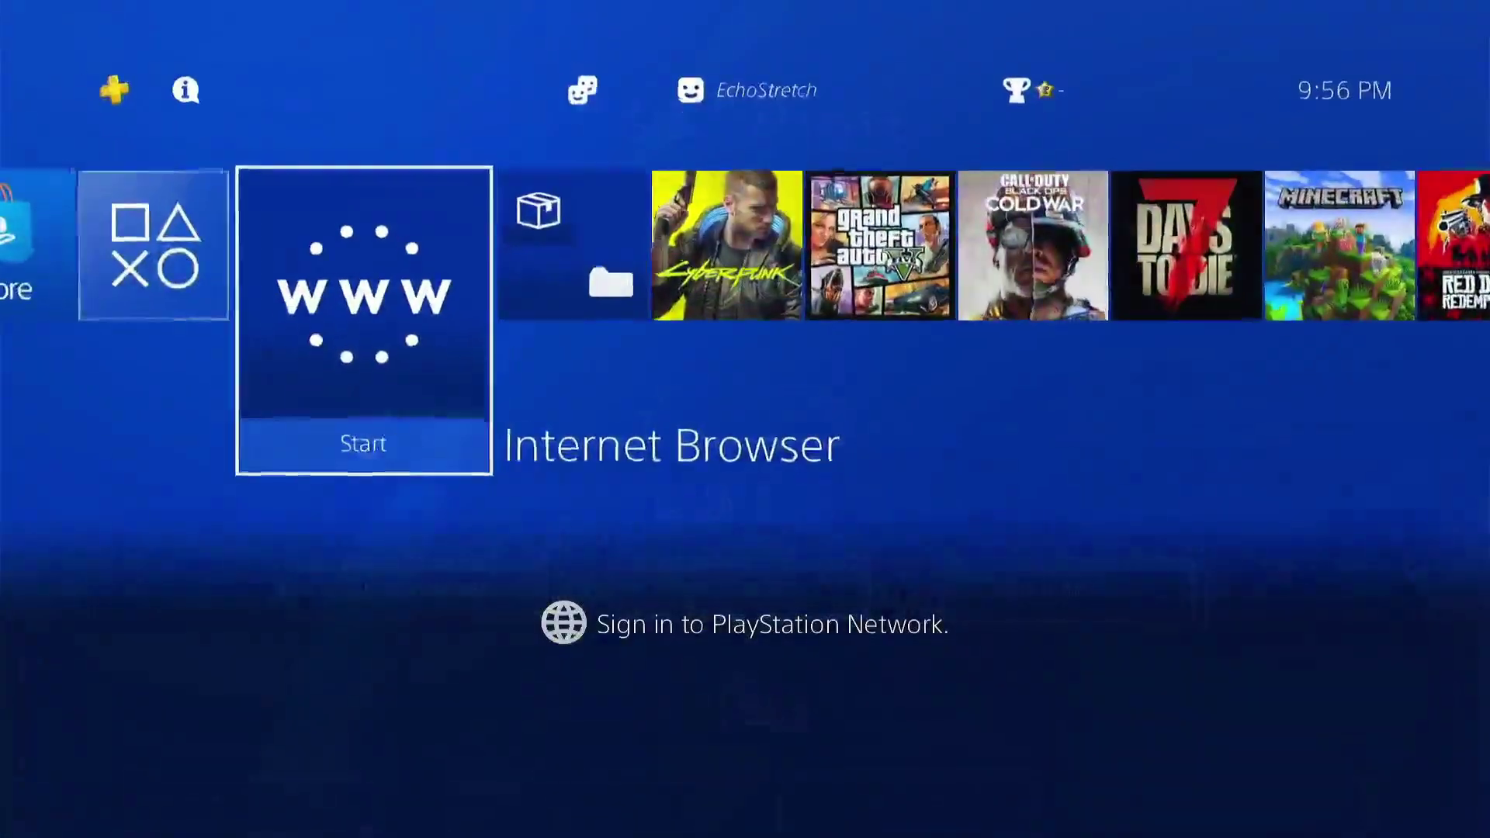
Step: Enable the BinLoader Server on port 9090 under Settings > ★ GoldHEN ★, then return home
key("Up")
key("Return")
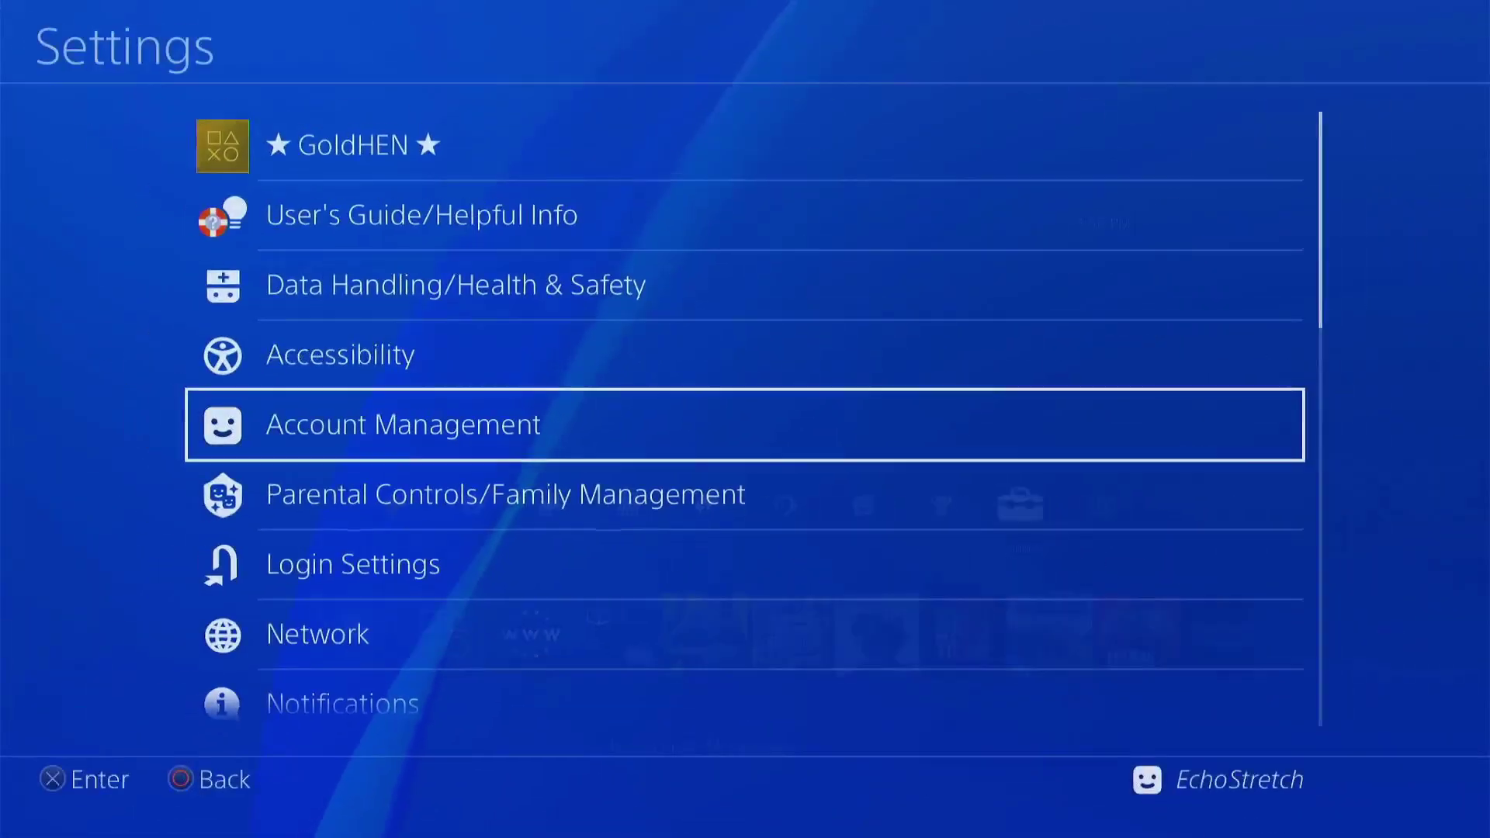
key("Up")
key("Up")
key("Up")
key("Up")
key("Return")
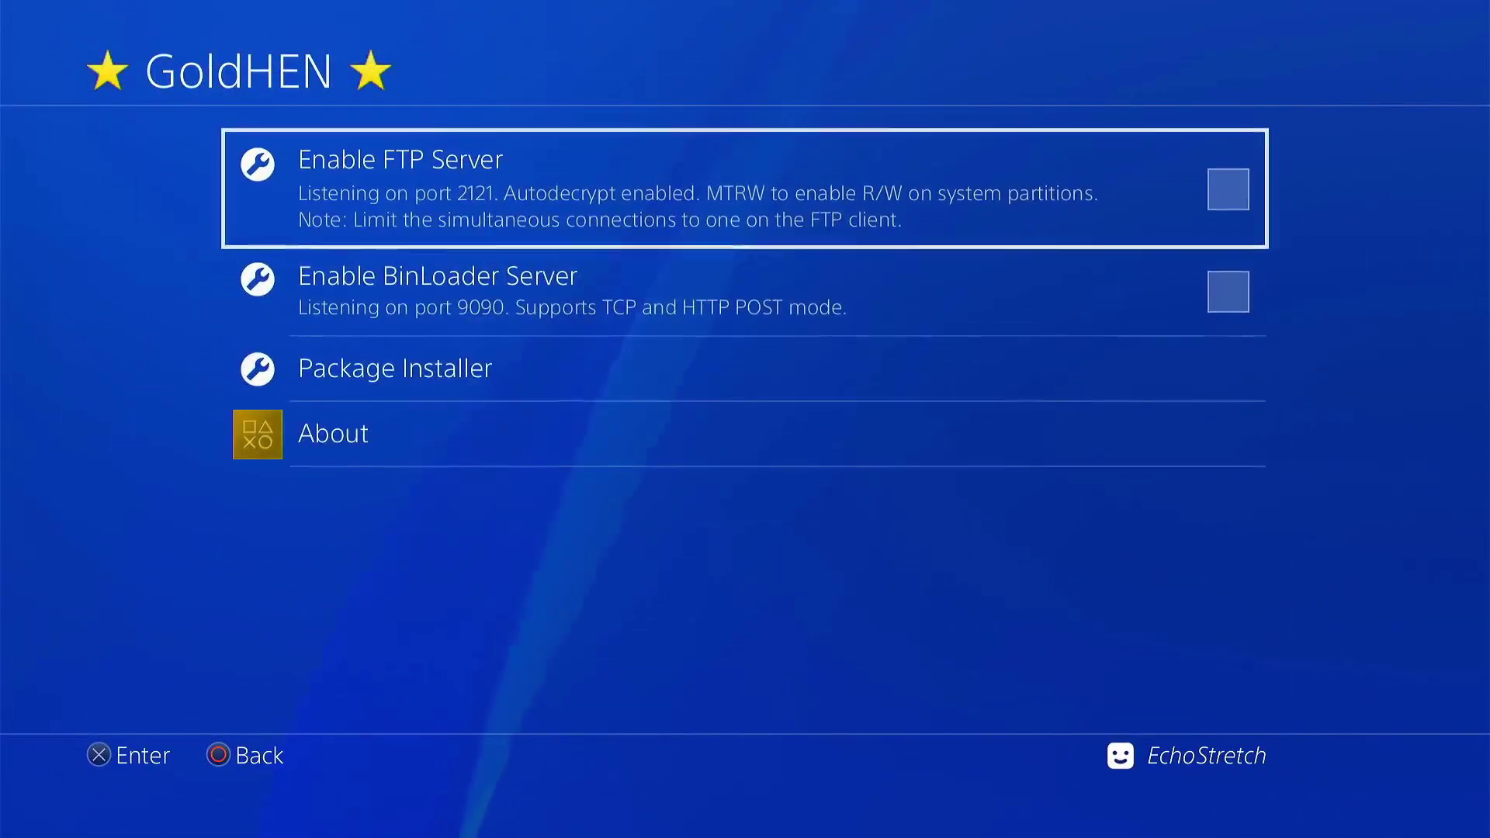
key("Down")
key("Return")
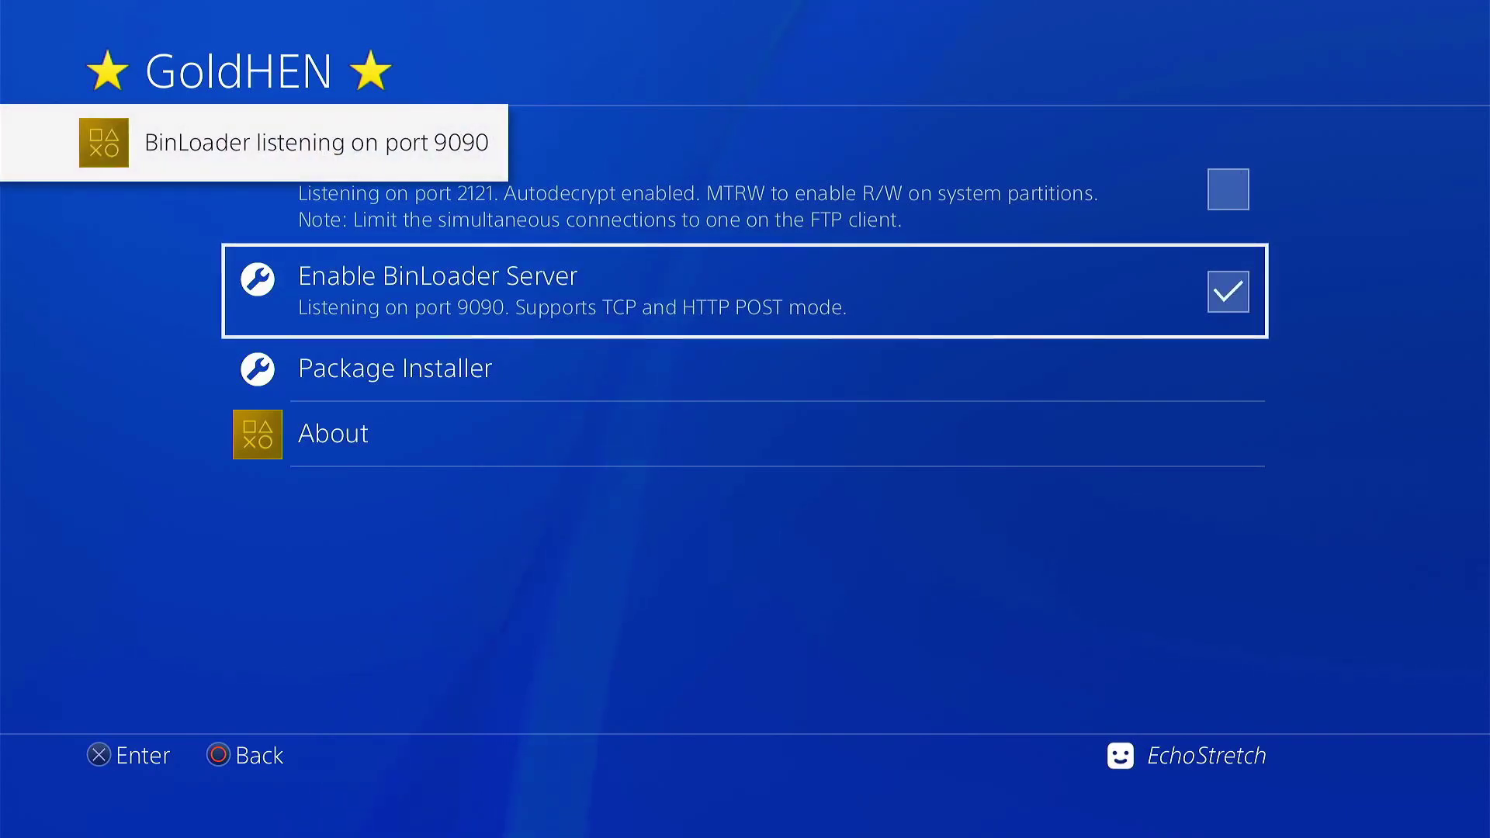
key("Escape")
key("Escape")
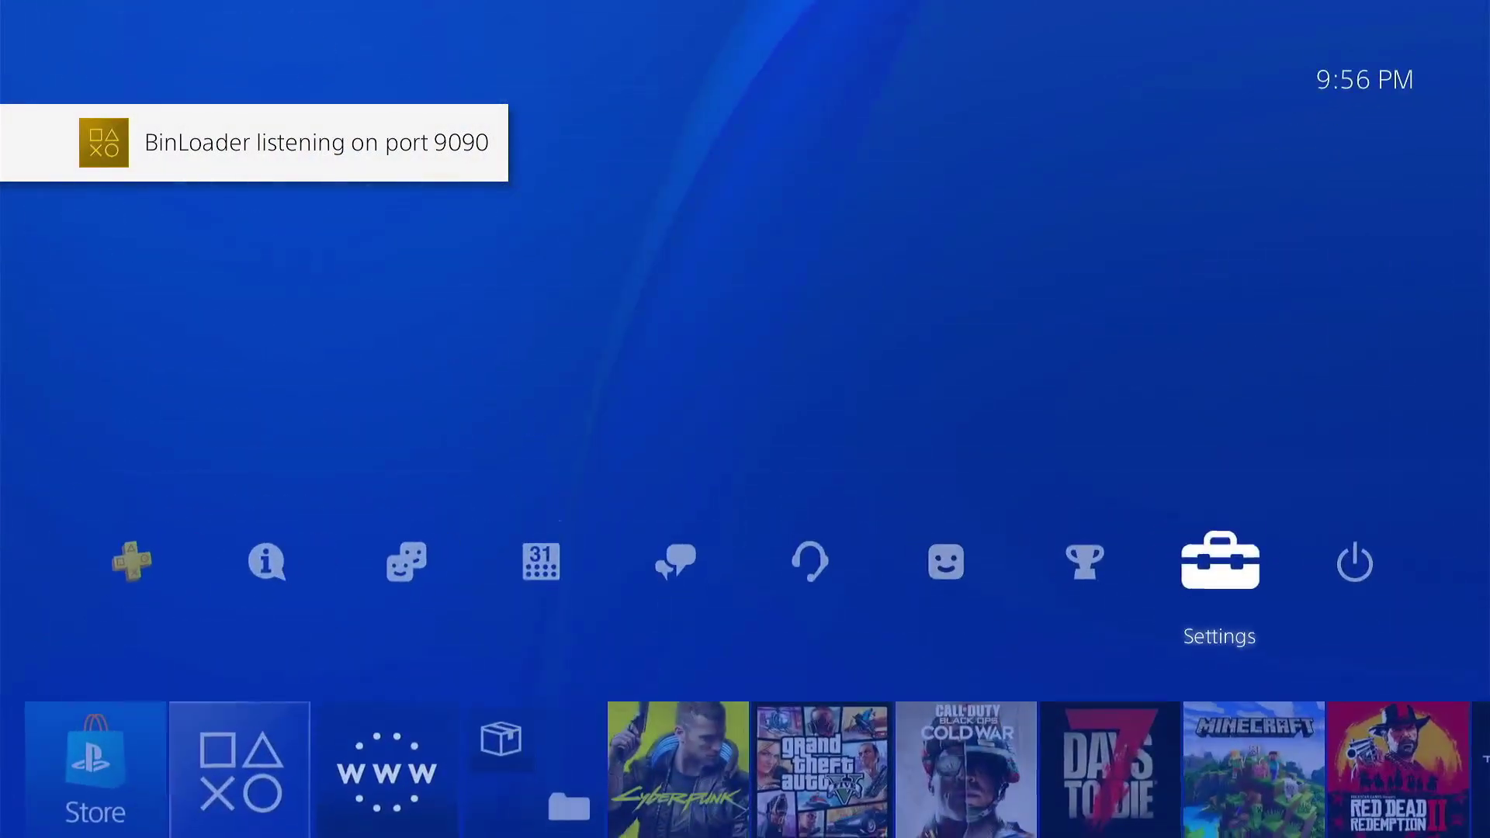
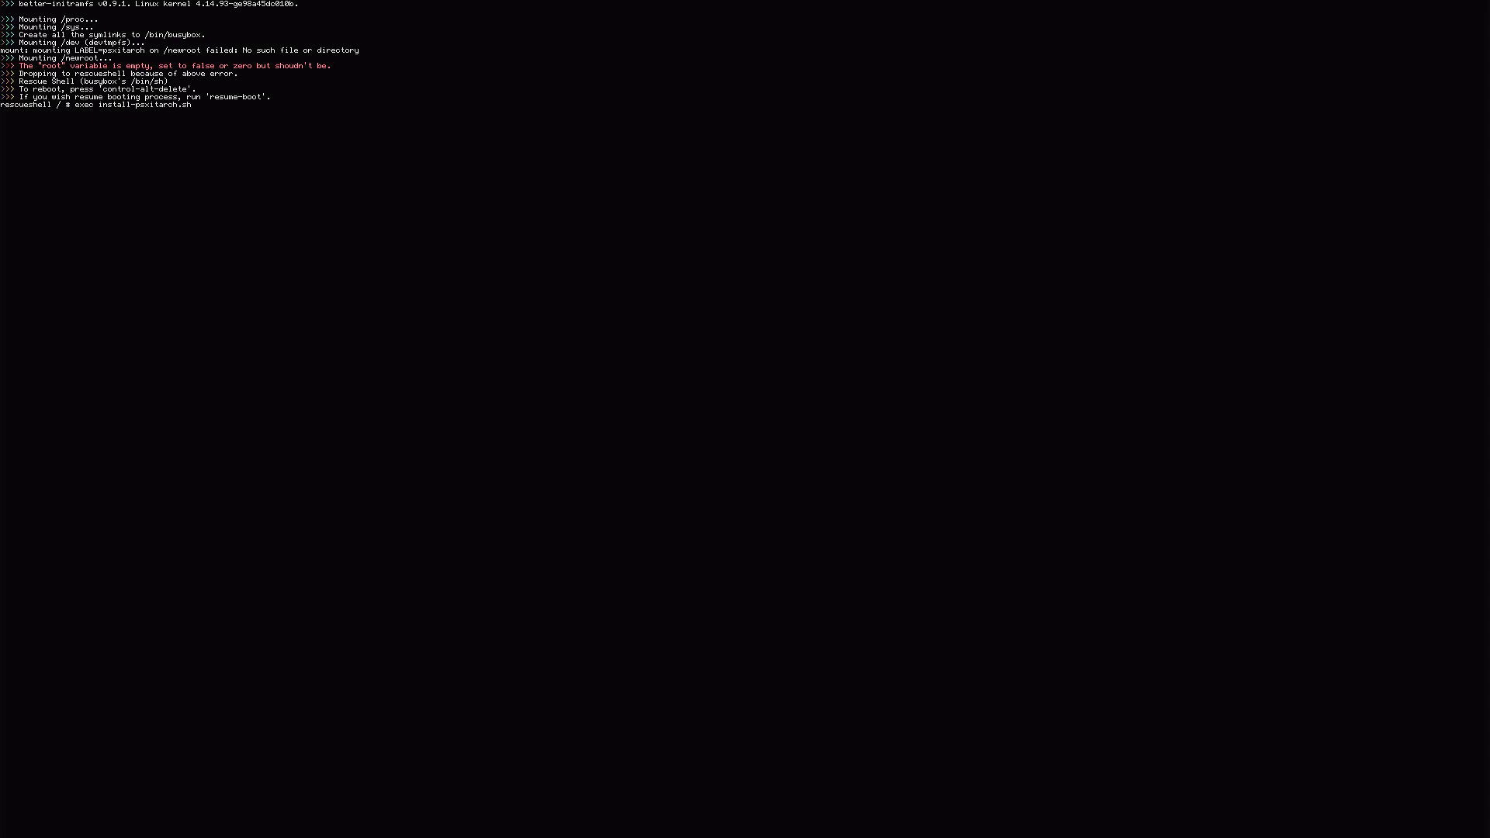
Step: Run the PSXitarch install script and wait for the 'installed with success' message
key("Return")
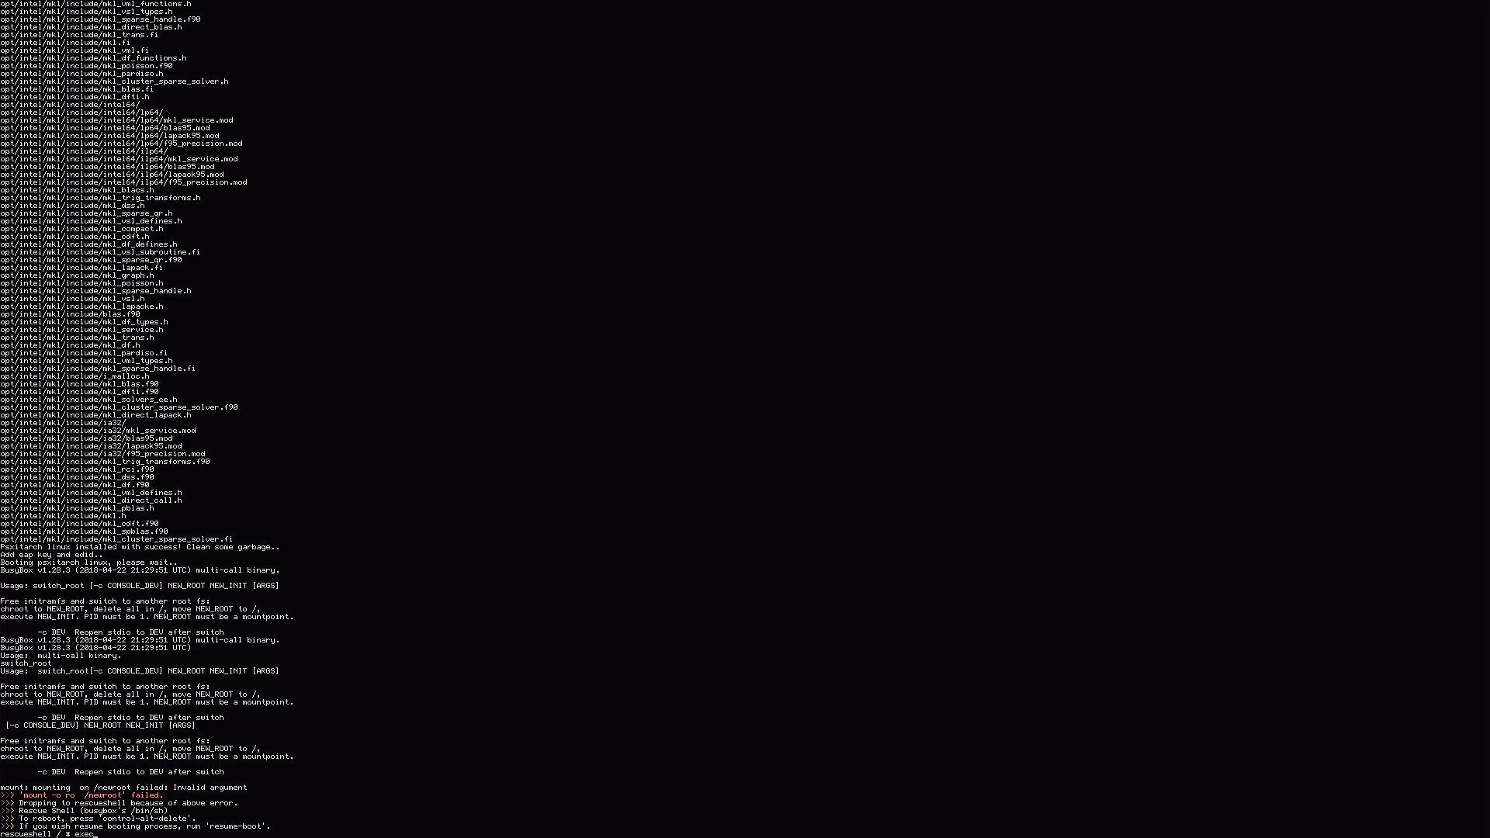
Step: Run exec start-psxitarch.sh to boot PSXitarch to the graphical login screen
type("sta")
type("sh")
key("Return")
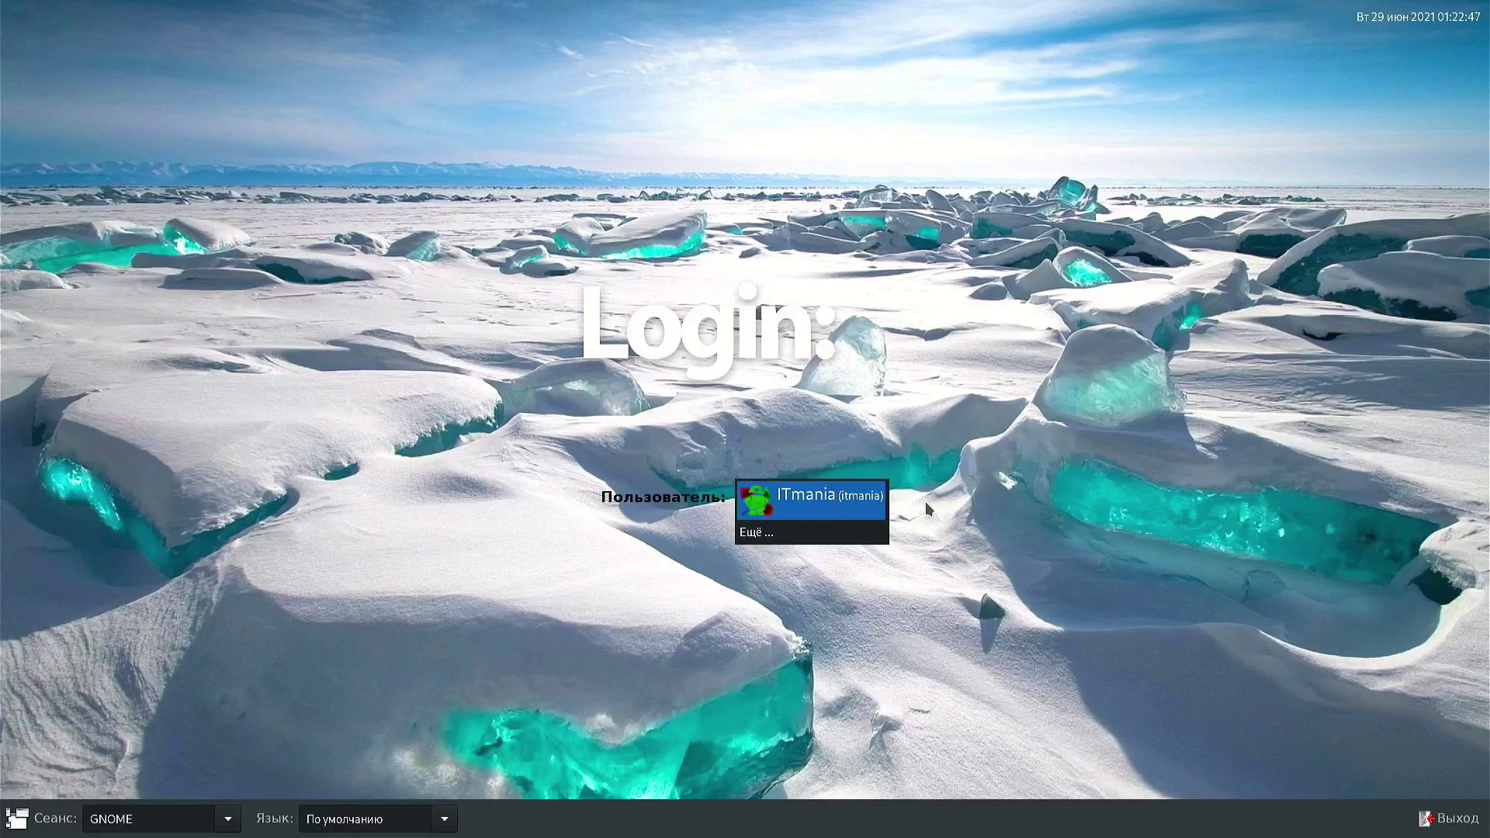
Step: Log in by selecting the user account and entering its password
left_click(791, 502)
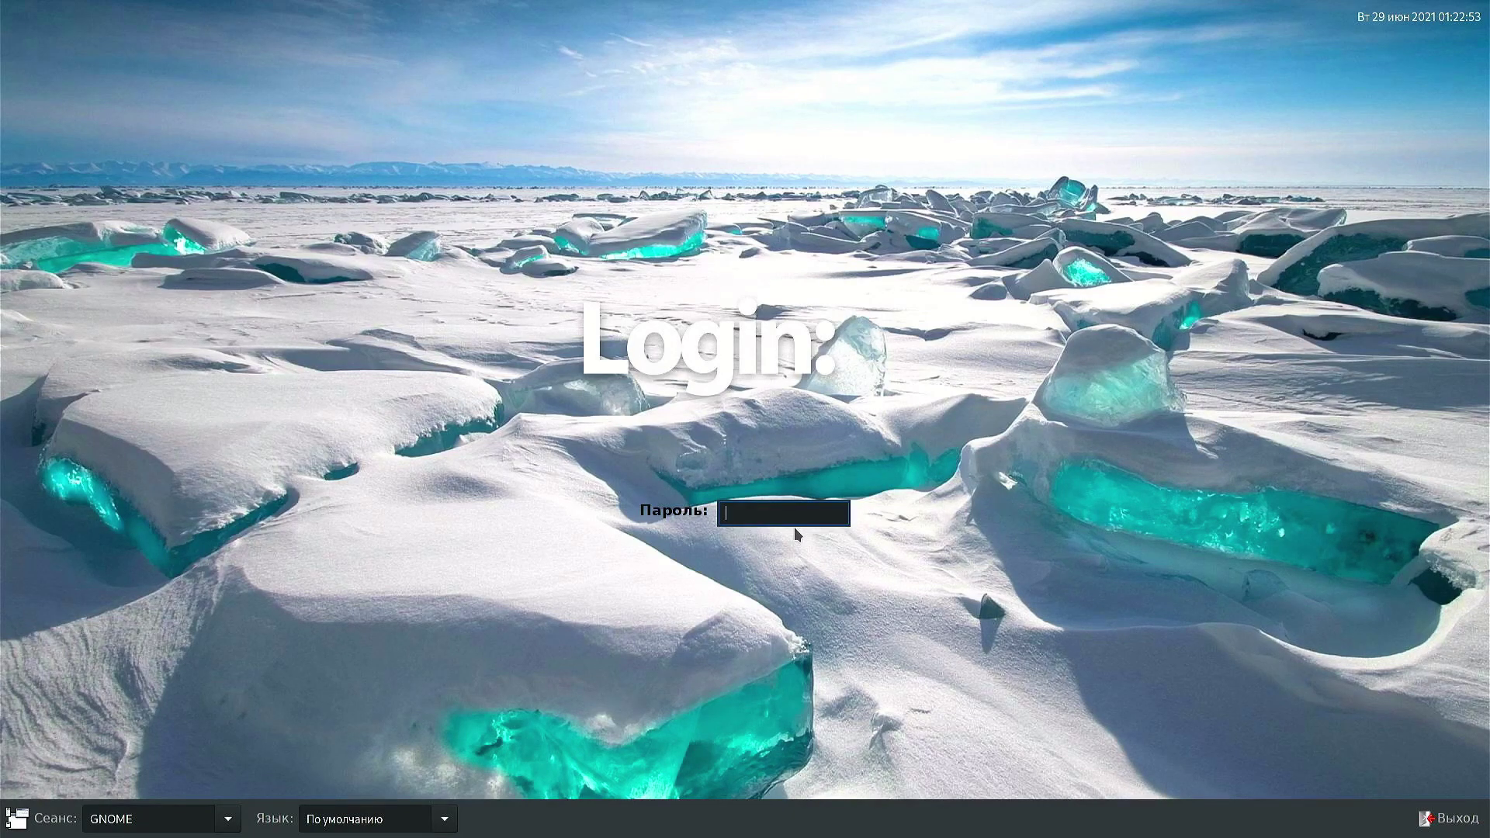
type("•••••••")
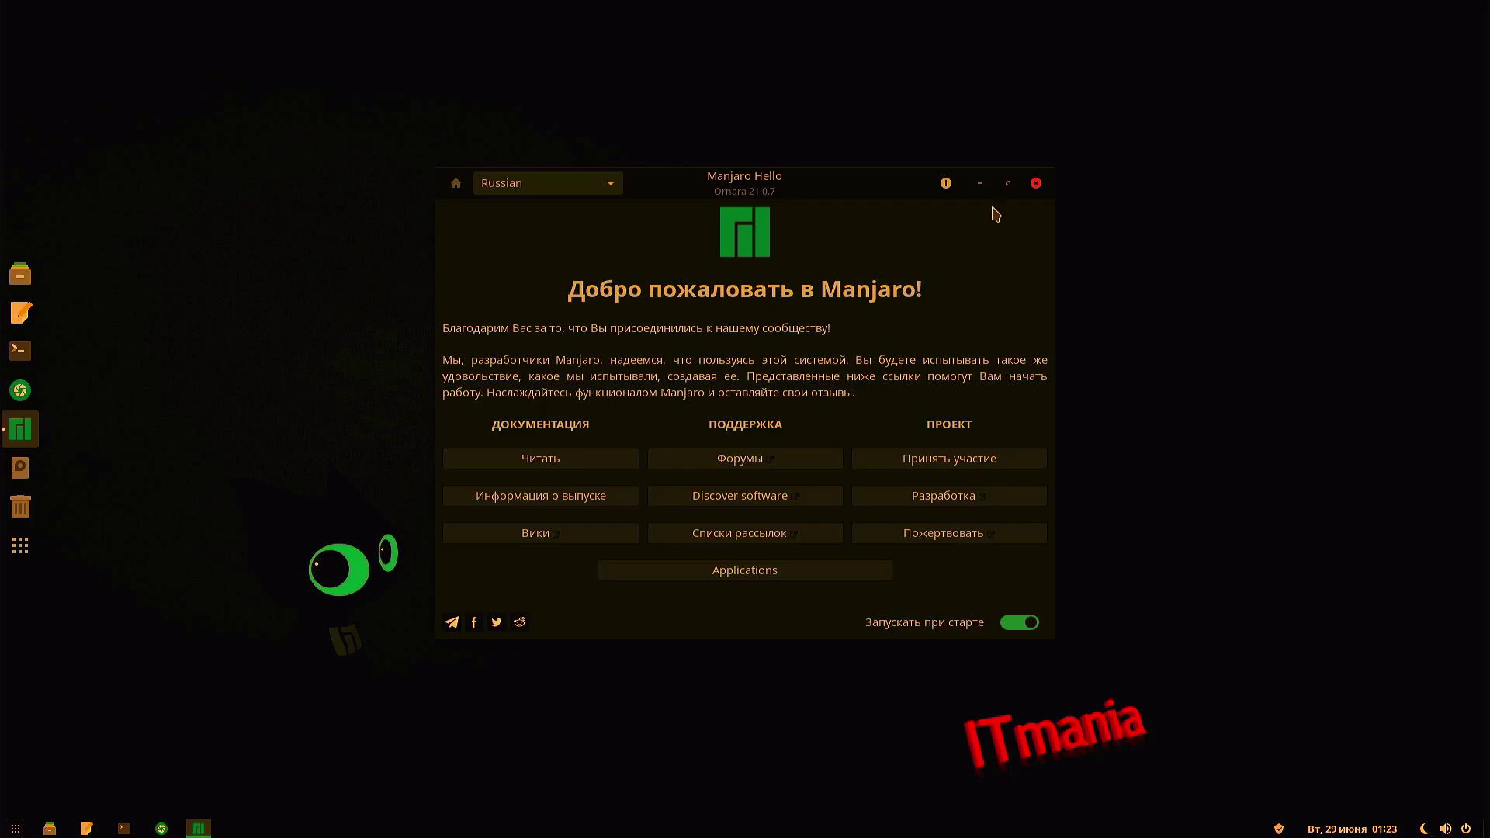
Step: Close Manjaro Hello and launch Manjaro Settings Manager from the System Tools folder
left_click(1037, 184)
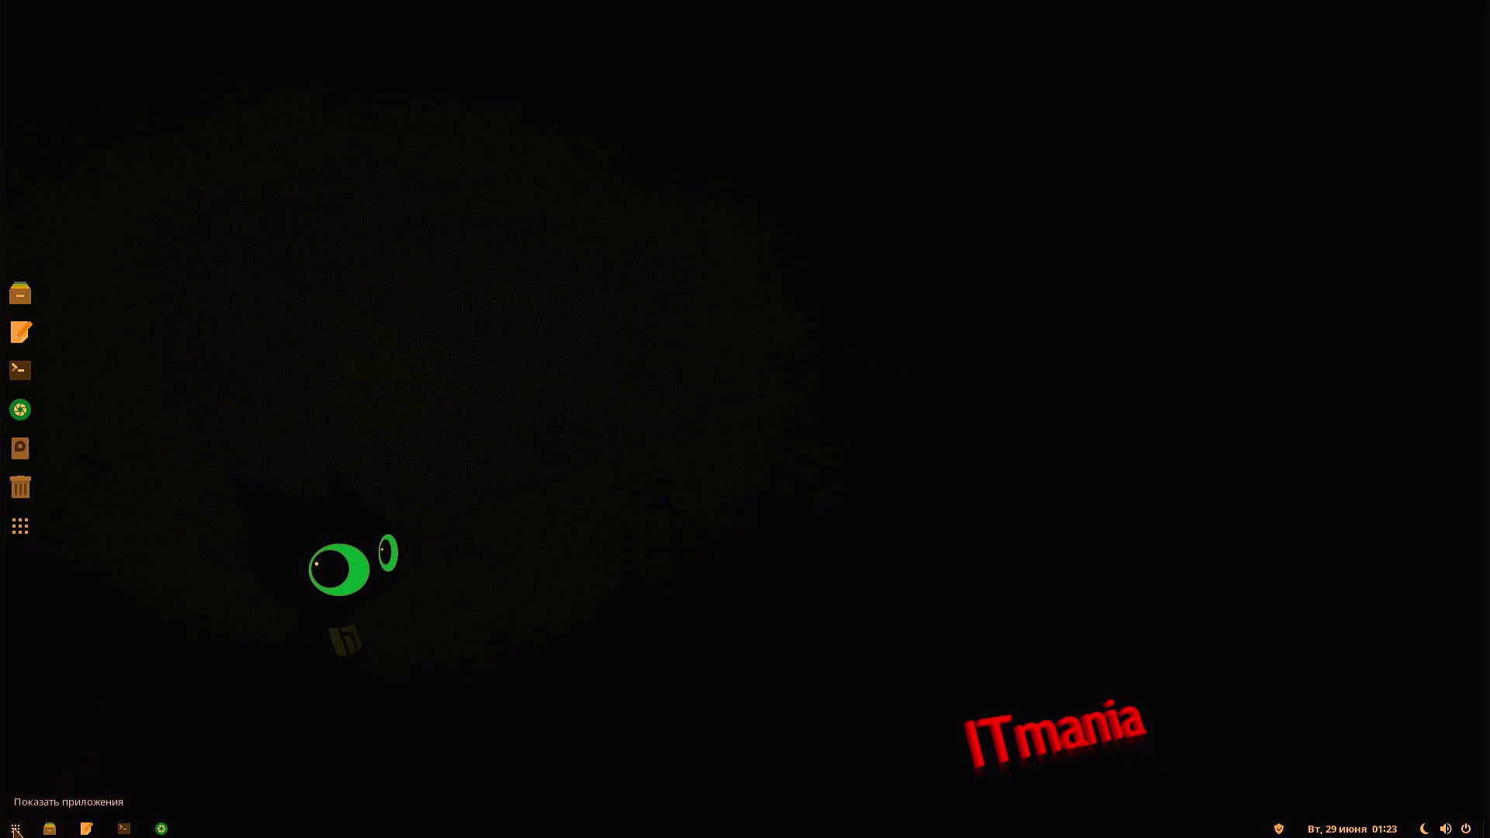
left_click(15, 829)
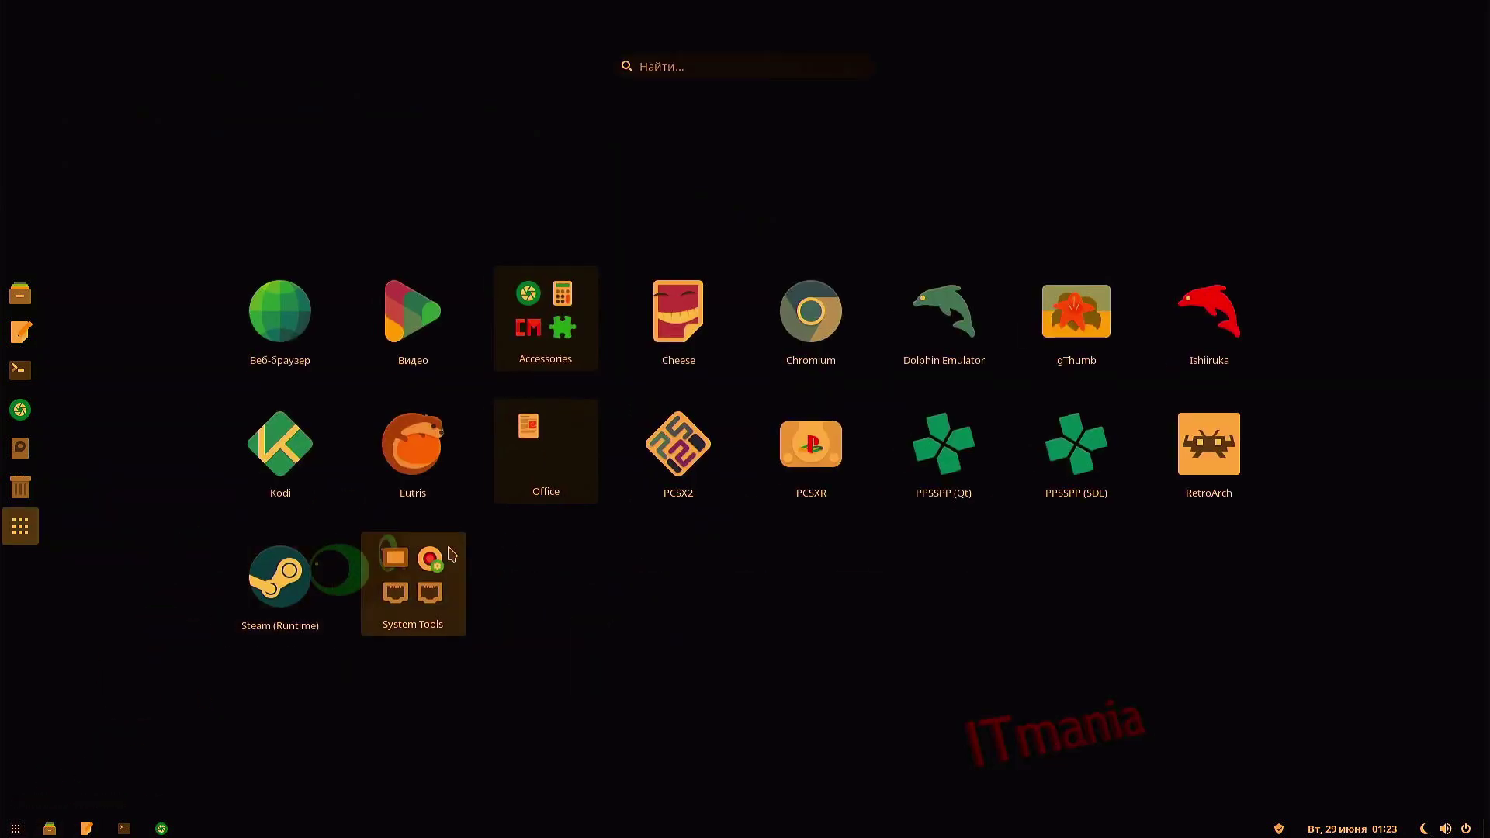
left_click(414, 595)
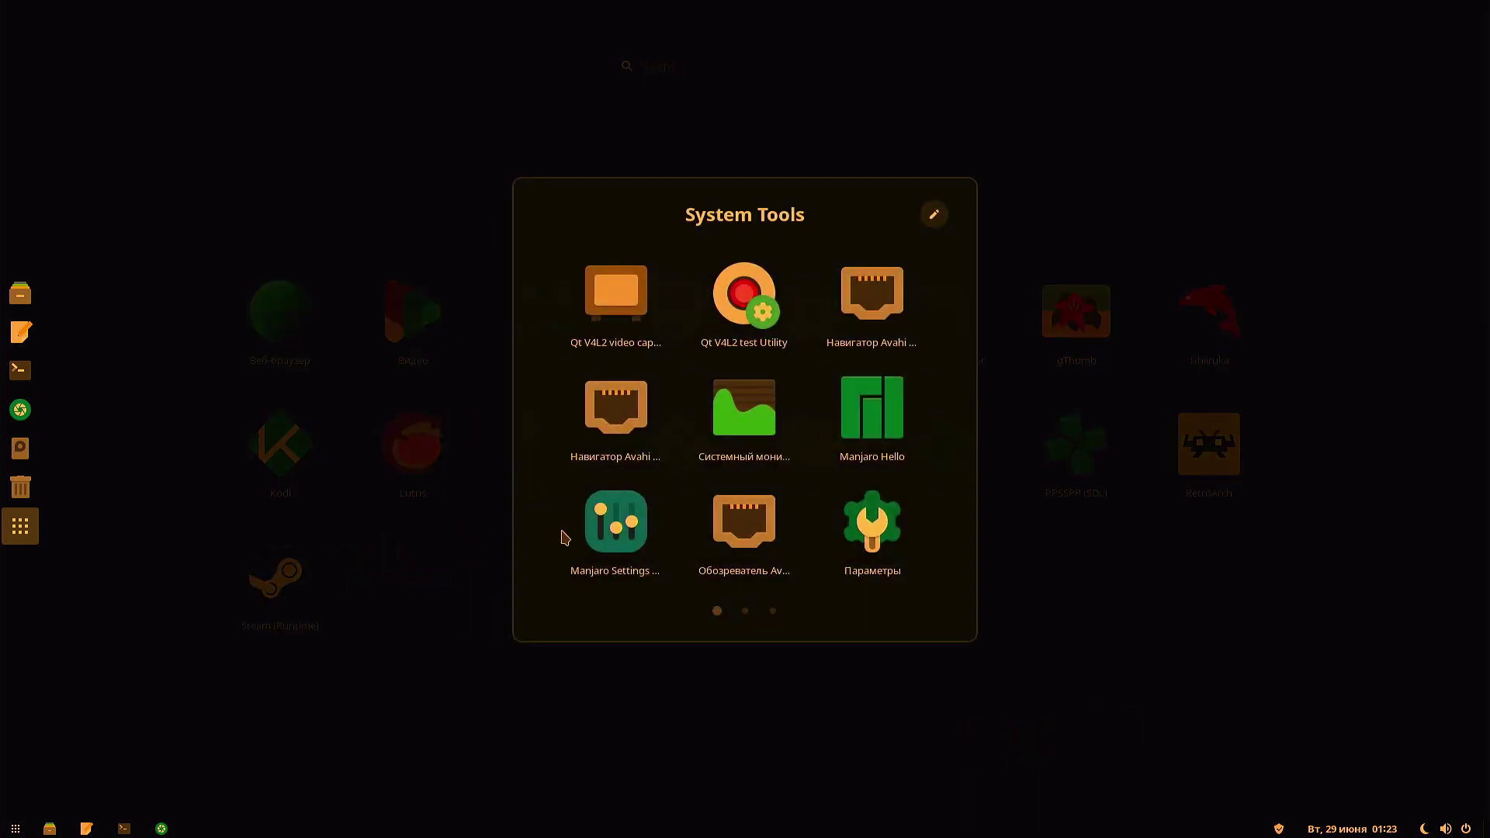
left_click(616, 528)
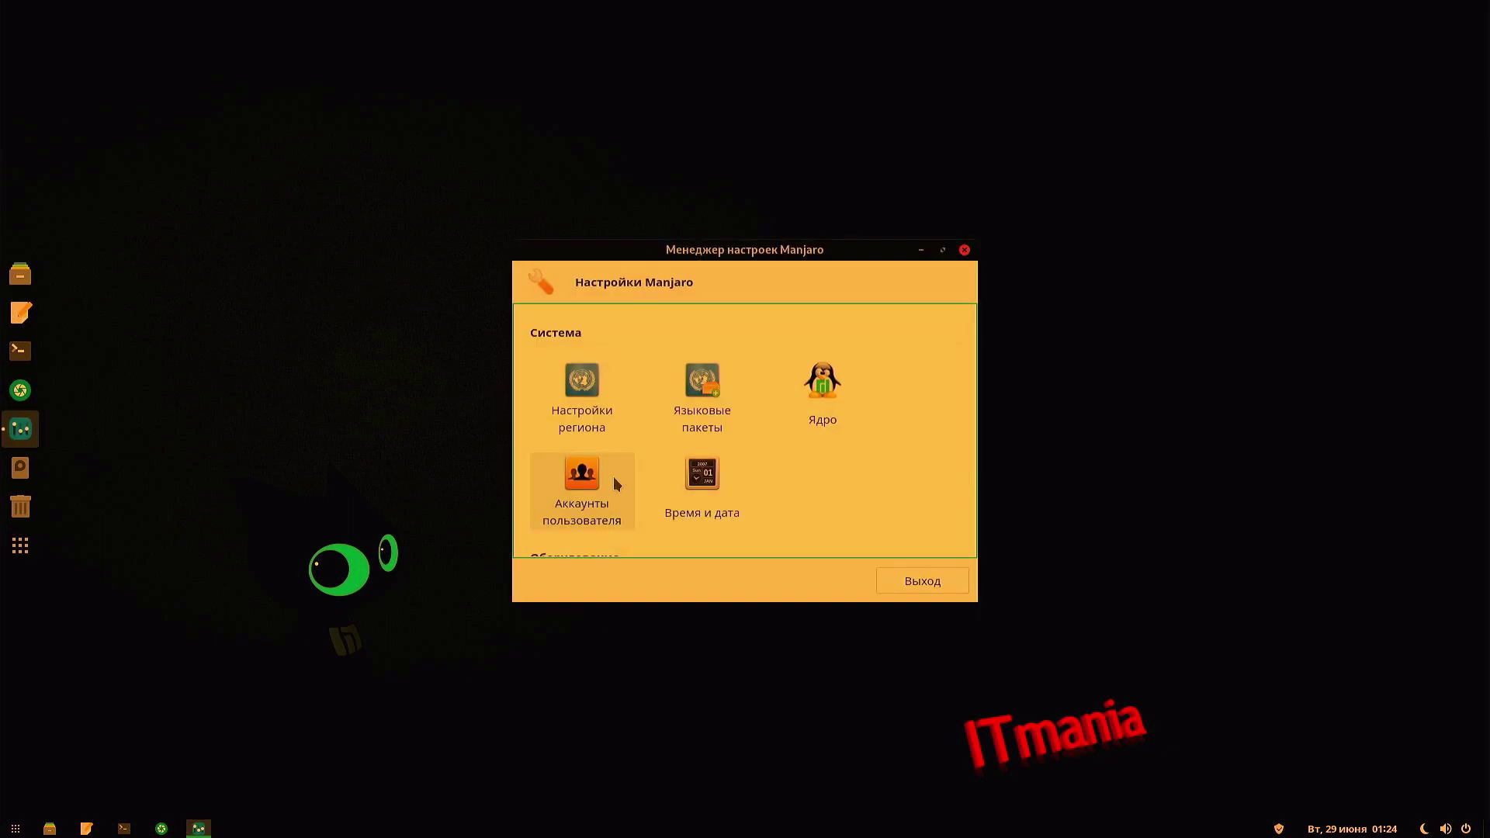
Step: Set display language and formats to English (United States) en_US.UTF-8, authenticating with the password
left_click(574, 382)
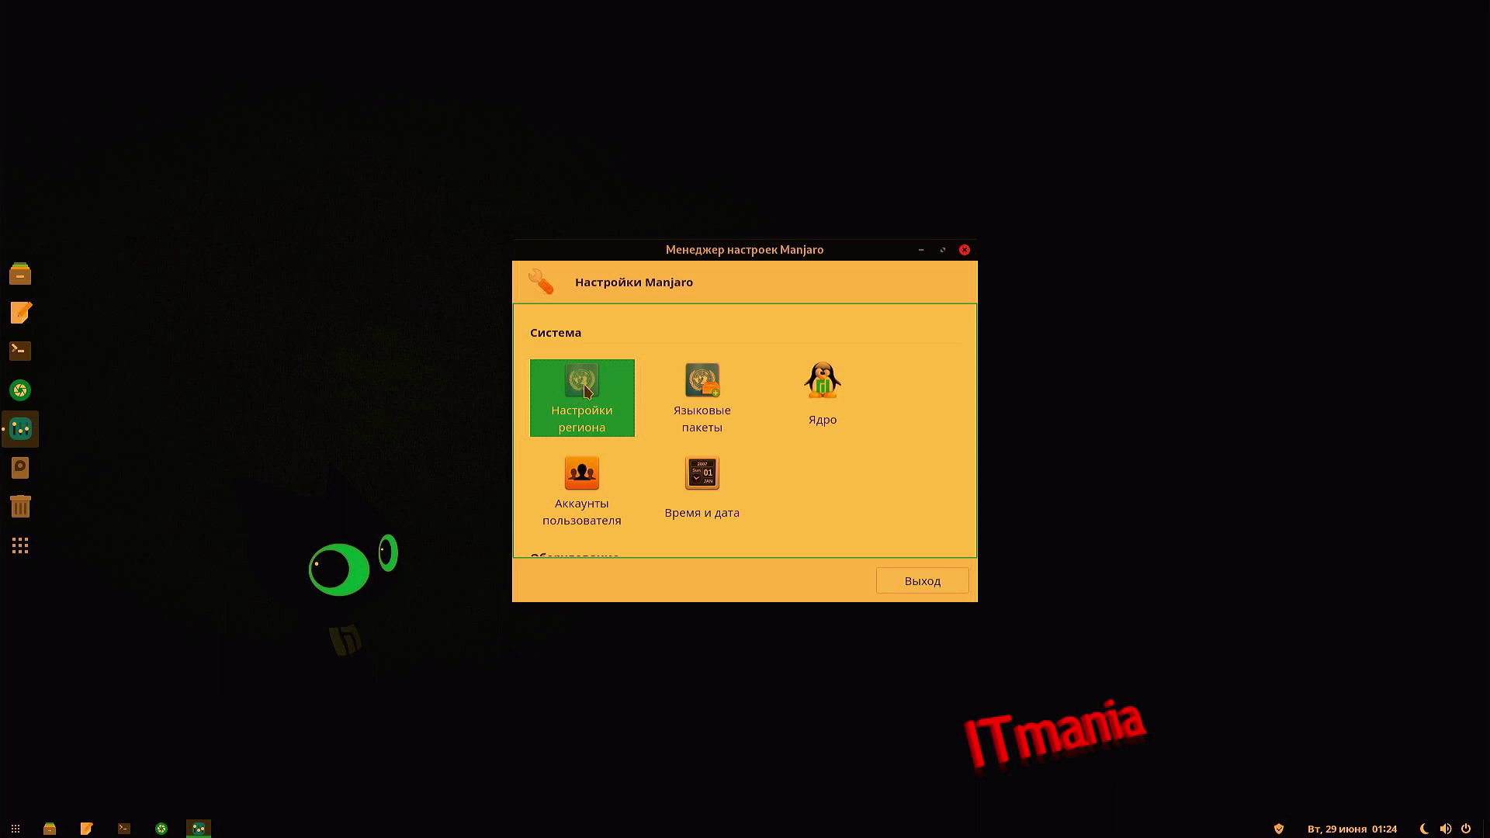
double_click(586, 388)
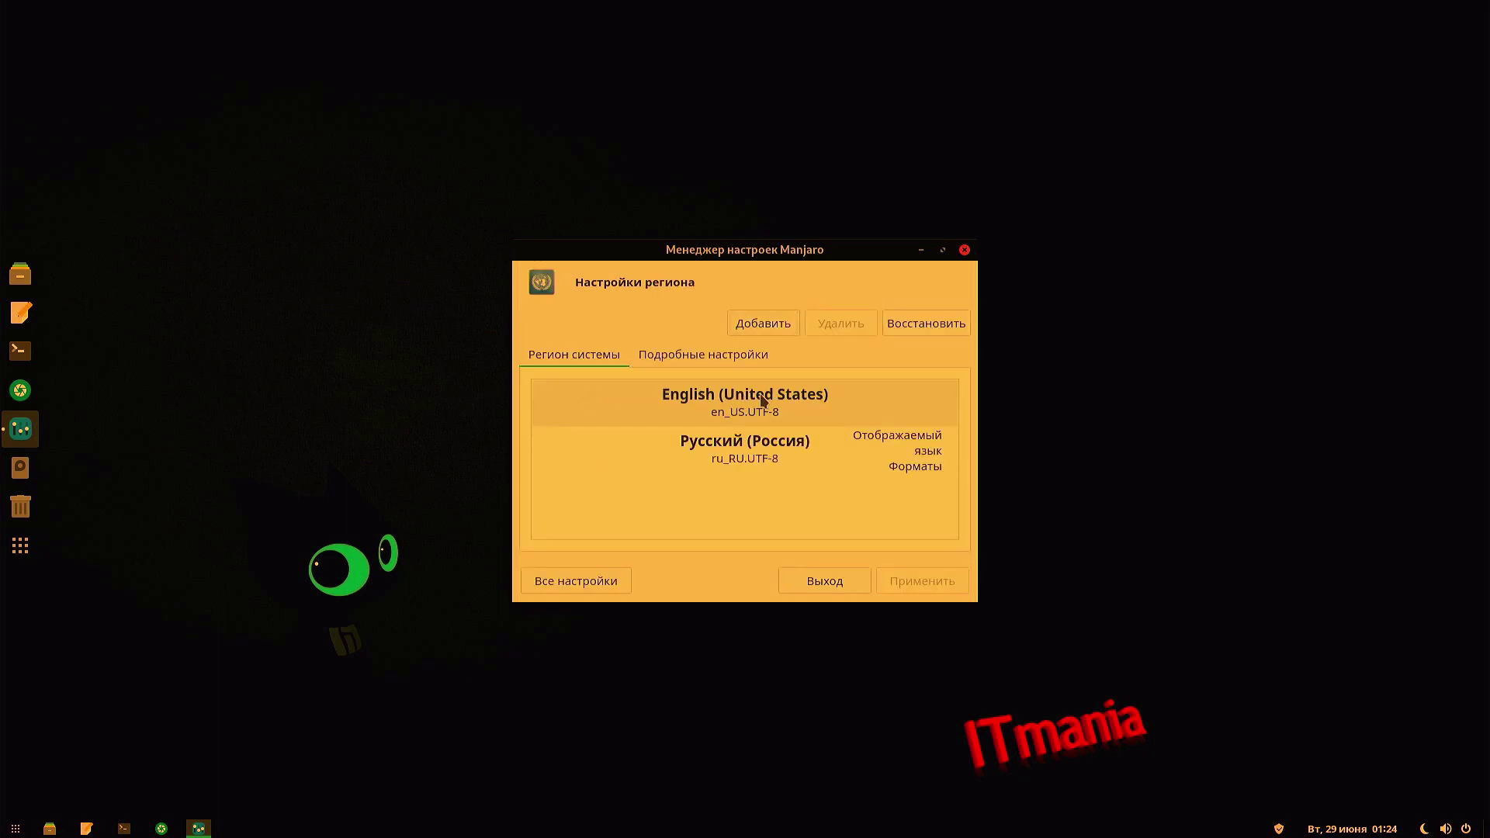
left_click(772, 405)
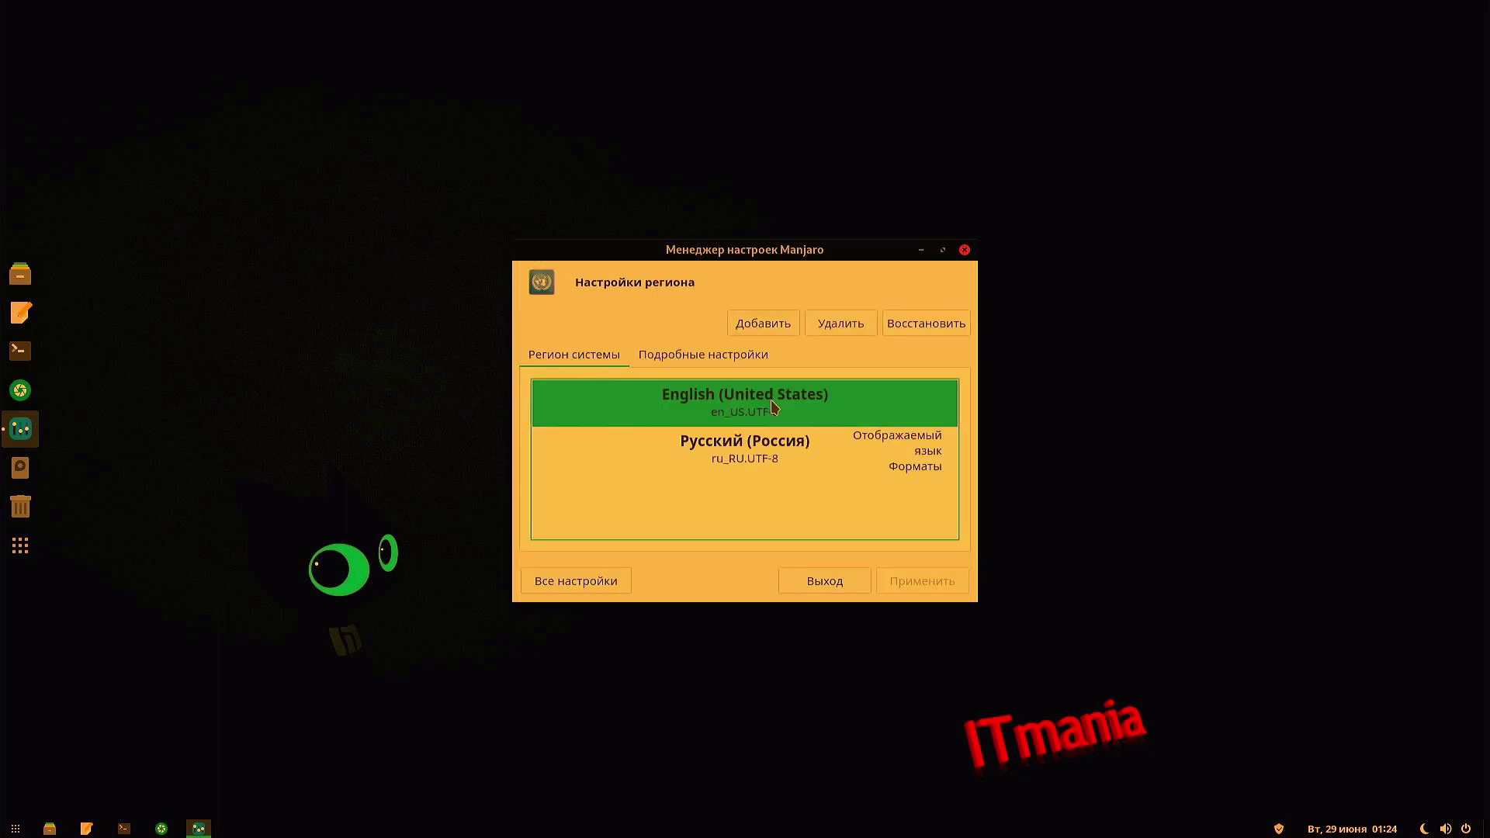
double_click(772, 406)
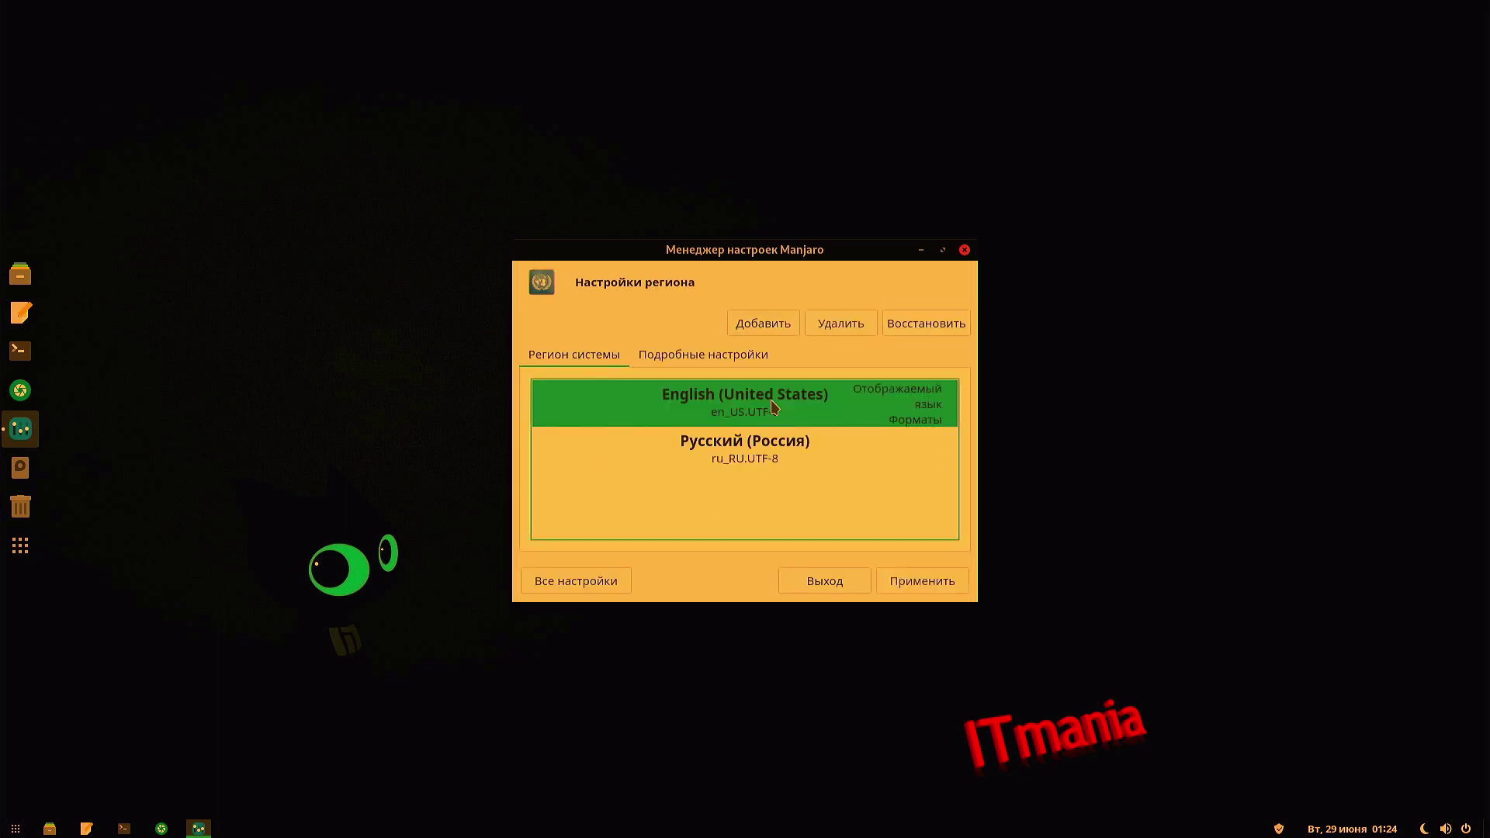
left_click(933, 591)
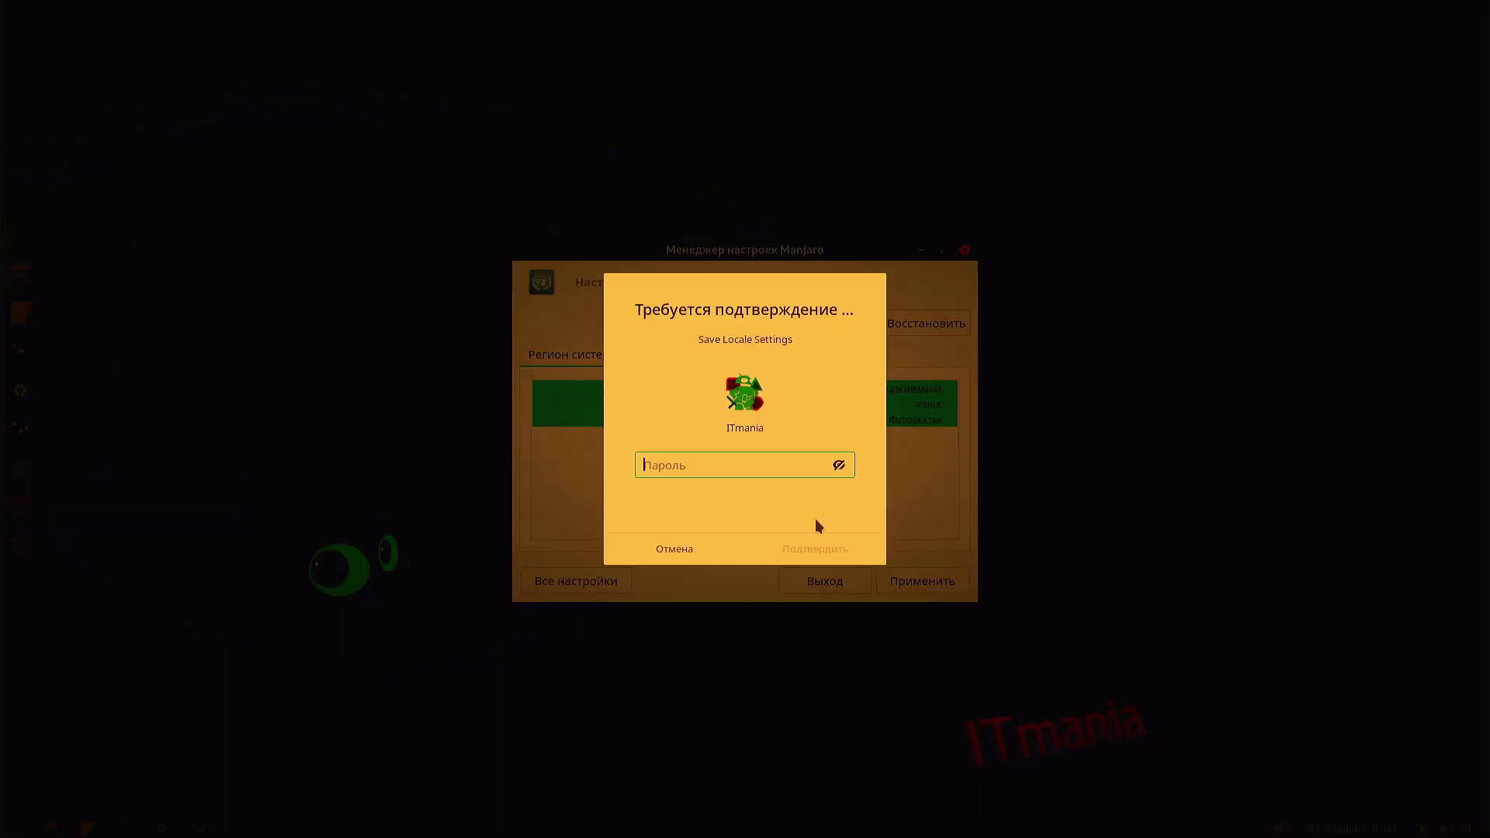
type("●●●●●●●")
left_click(814, 549)
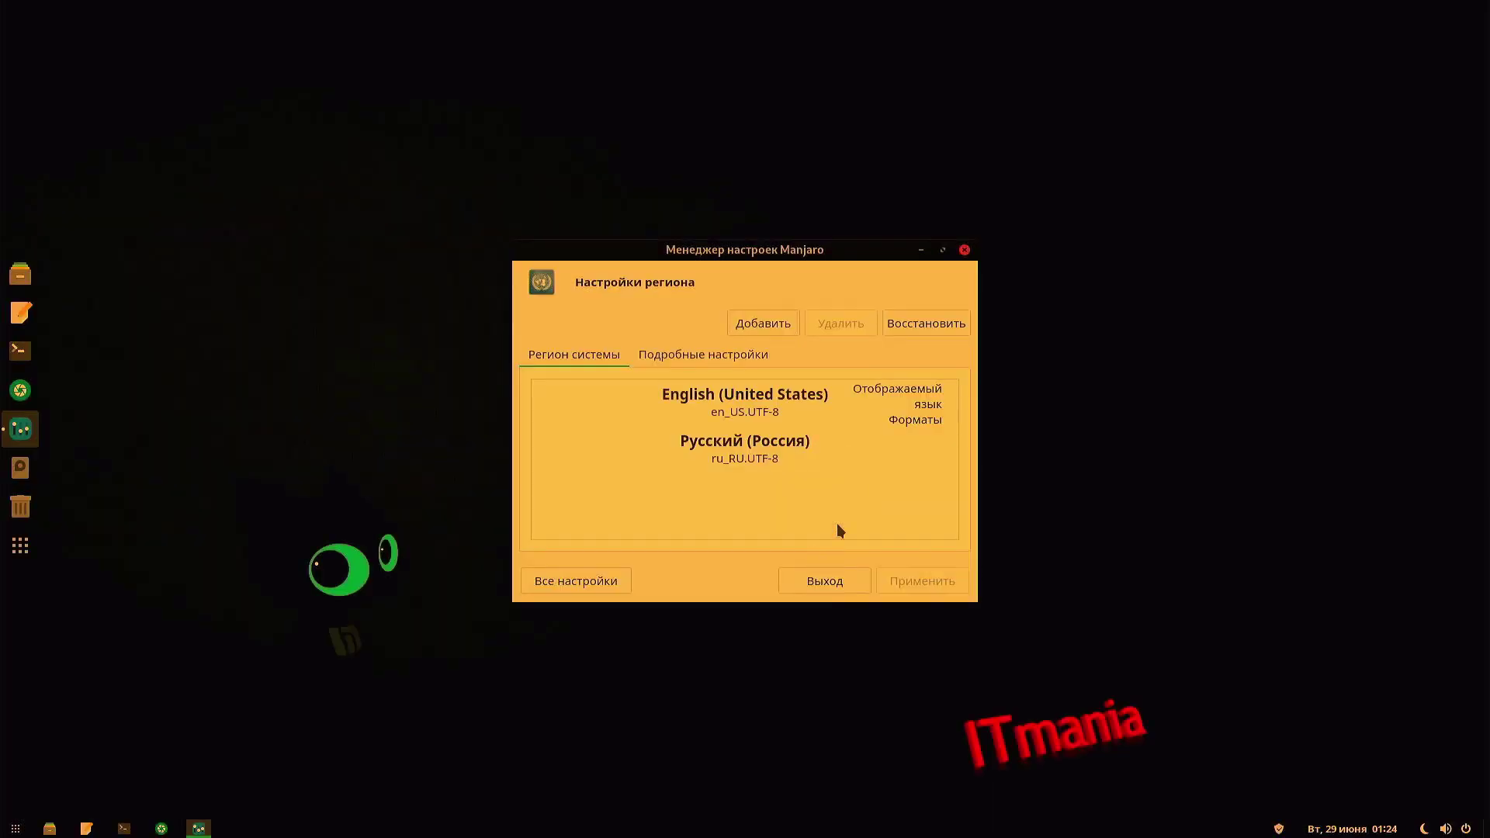
Step: Close the settings manager and log out of the session from the system status menu
left_click(839, 583)
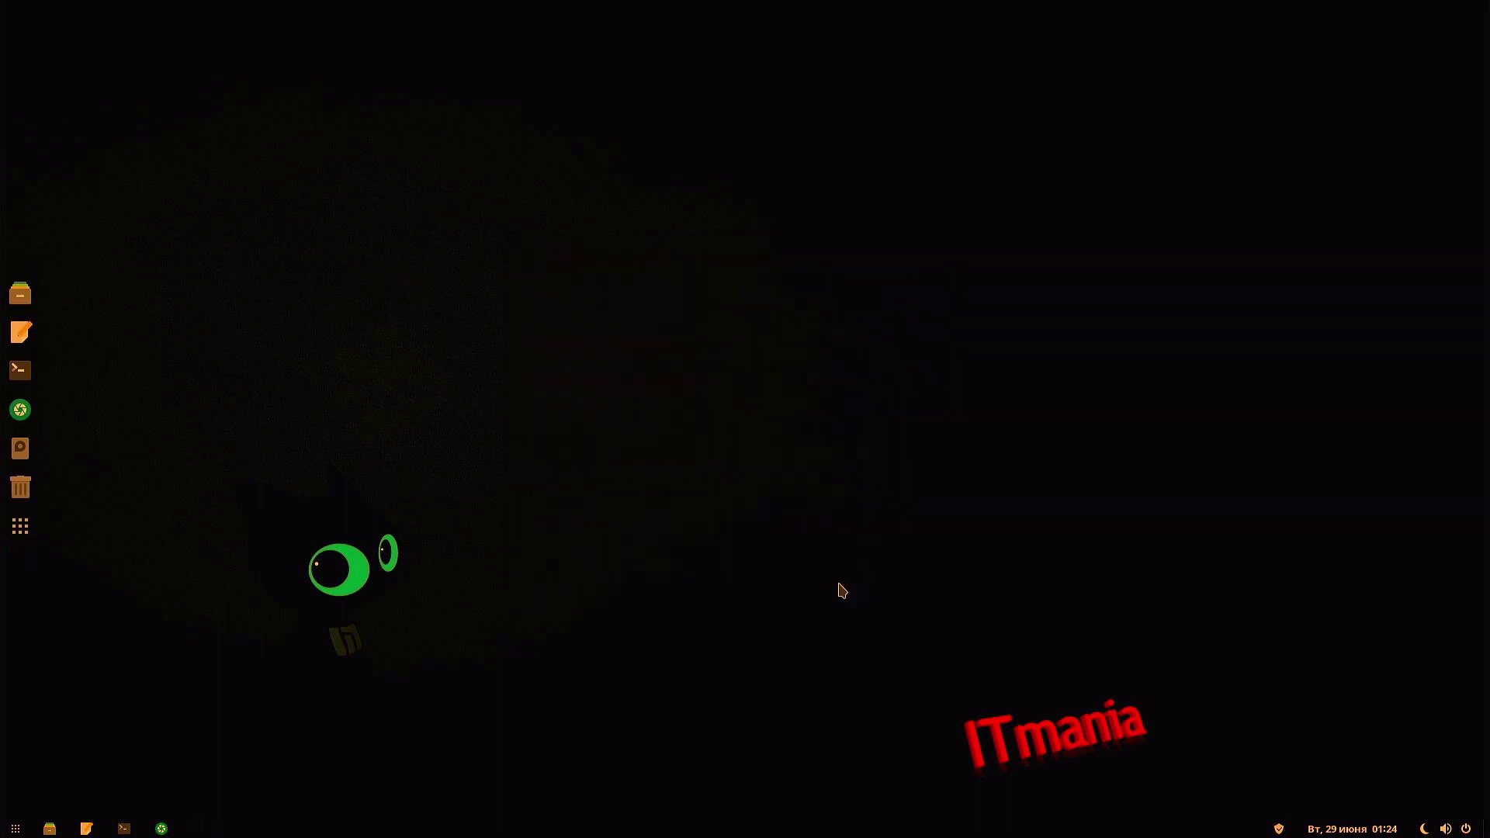
left_click(1427, 831)
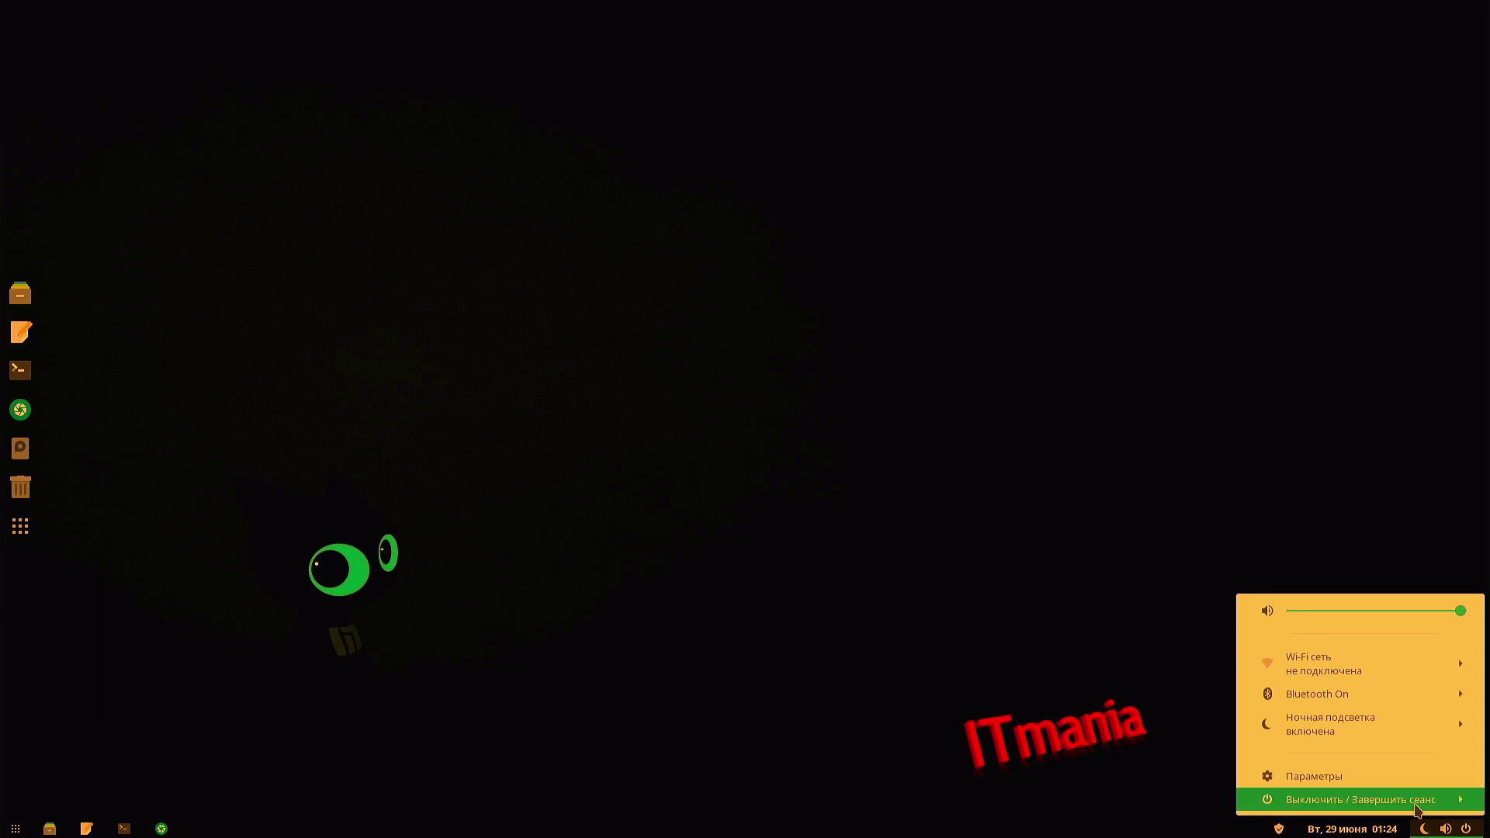
left_click(1415, 806)
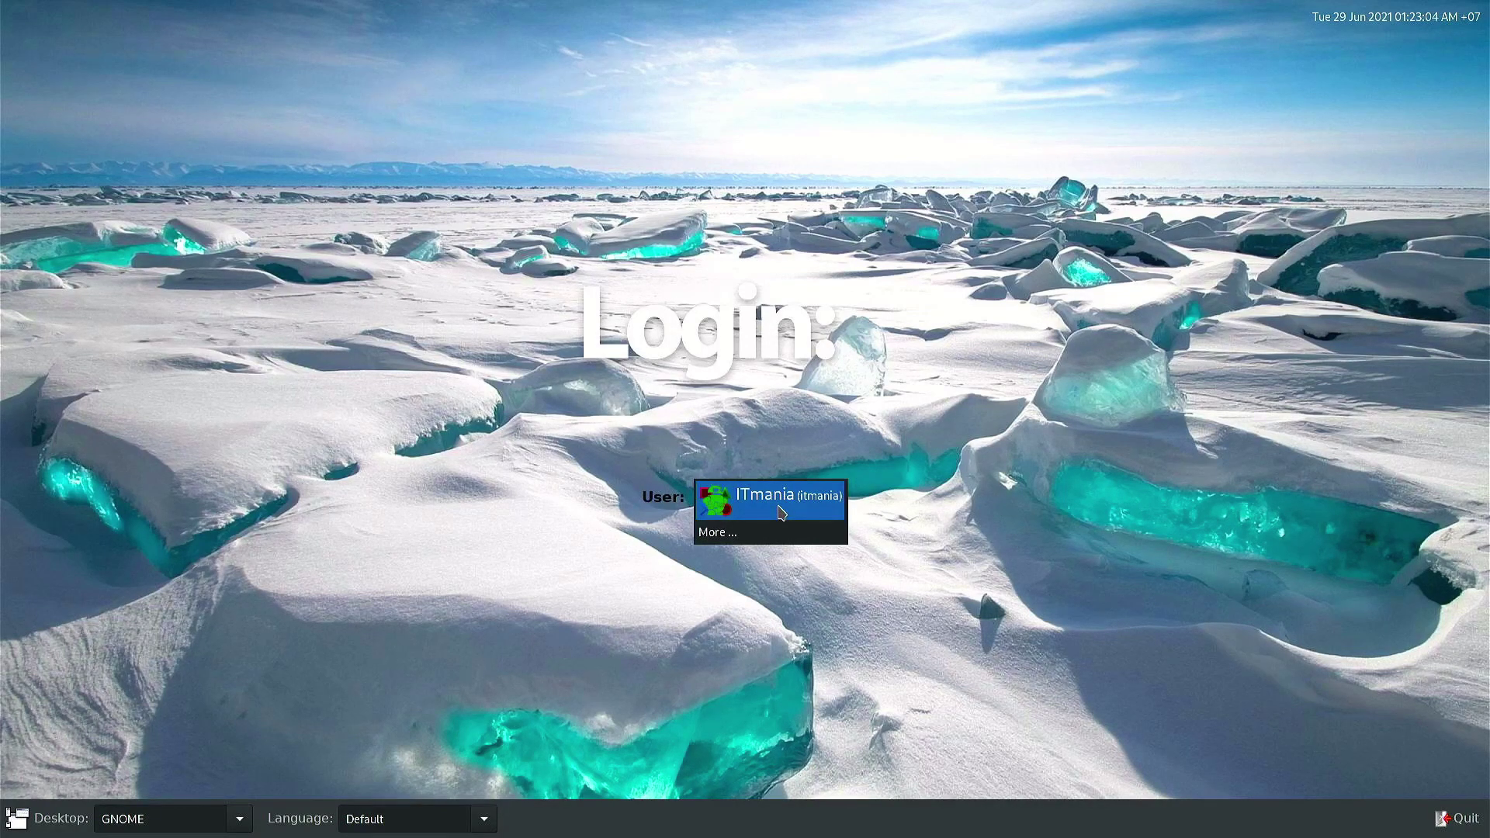
Step: Log back in by selecting the user account and entering its password
left_click(757, 509)
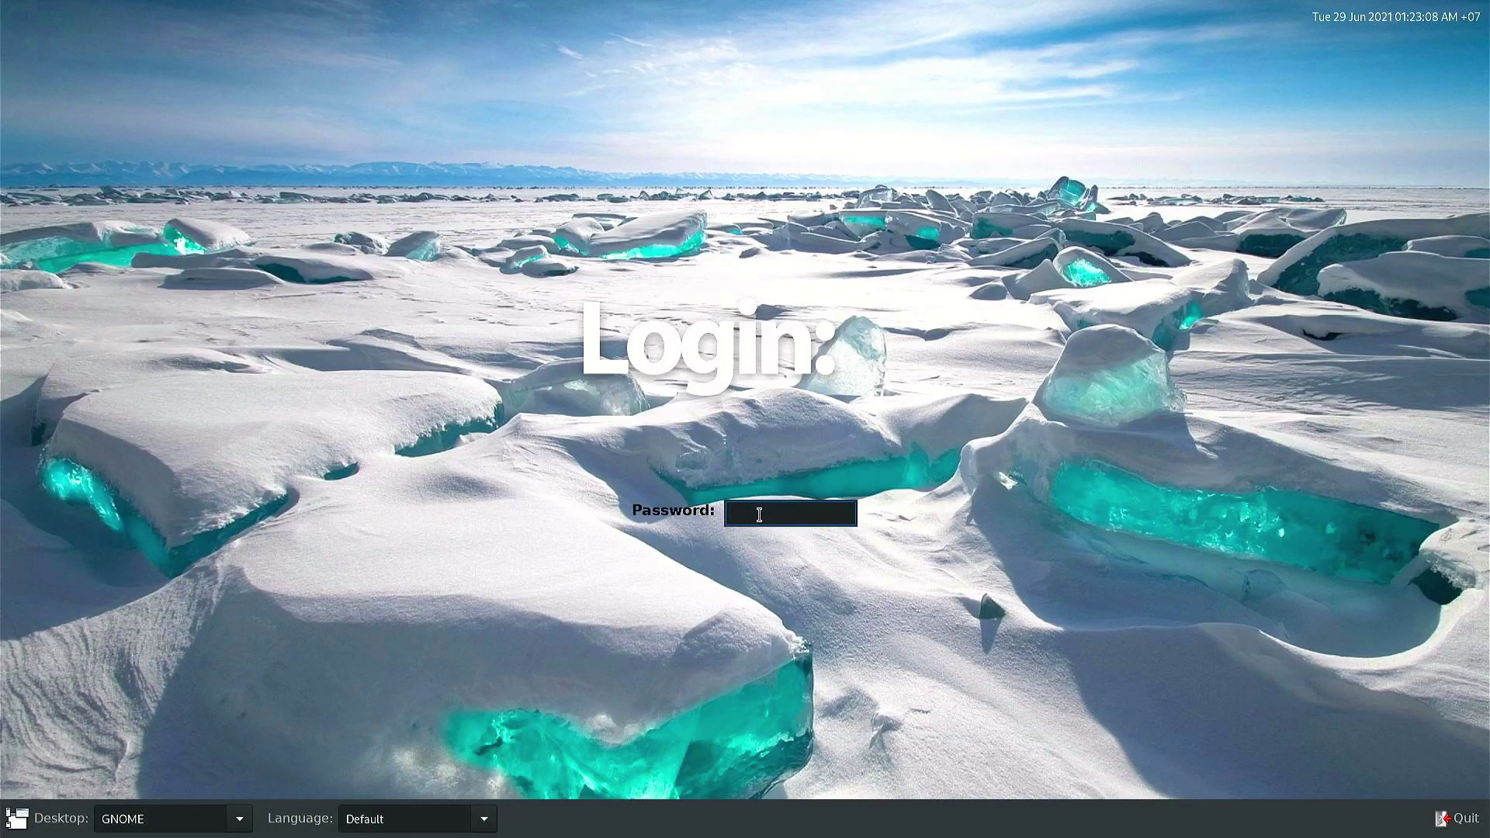
type("•••••••")
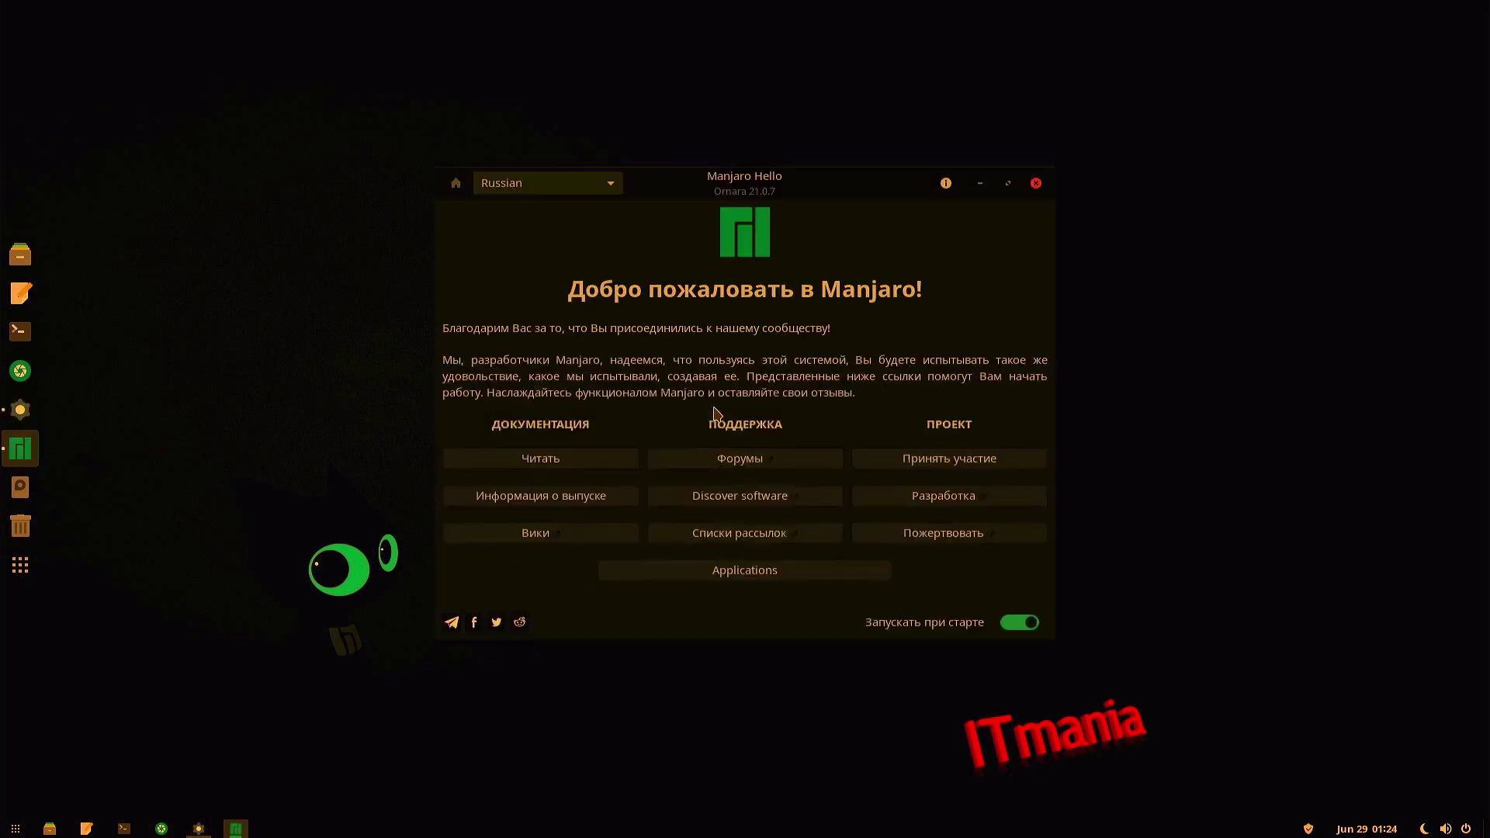
Step: Close Manjaro Hello and accept Update Names to rename home folders to English
left_click(1036, 184)
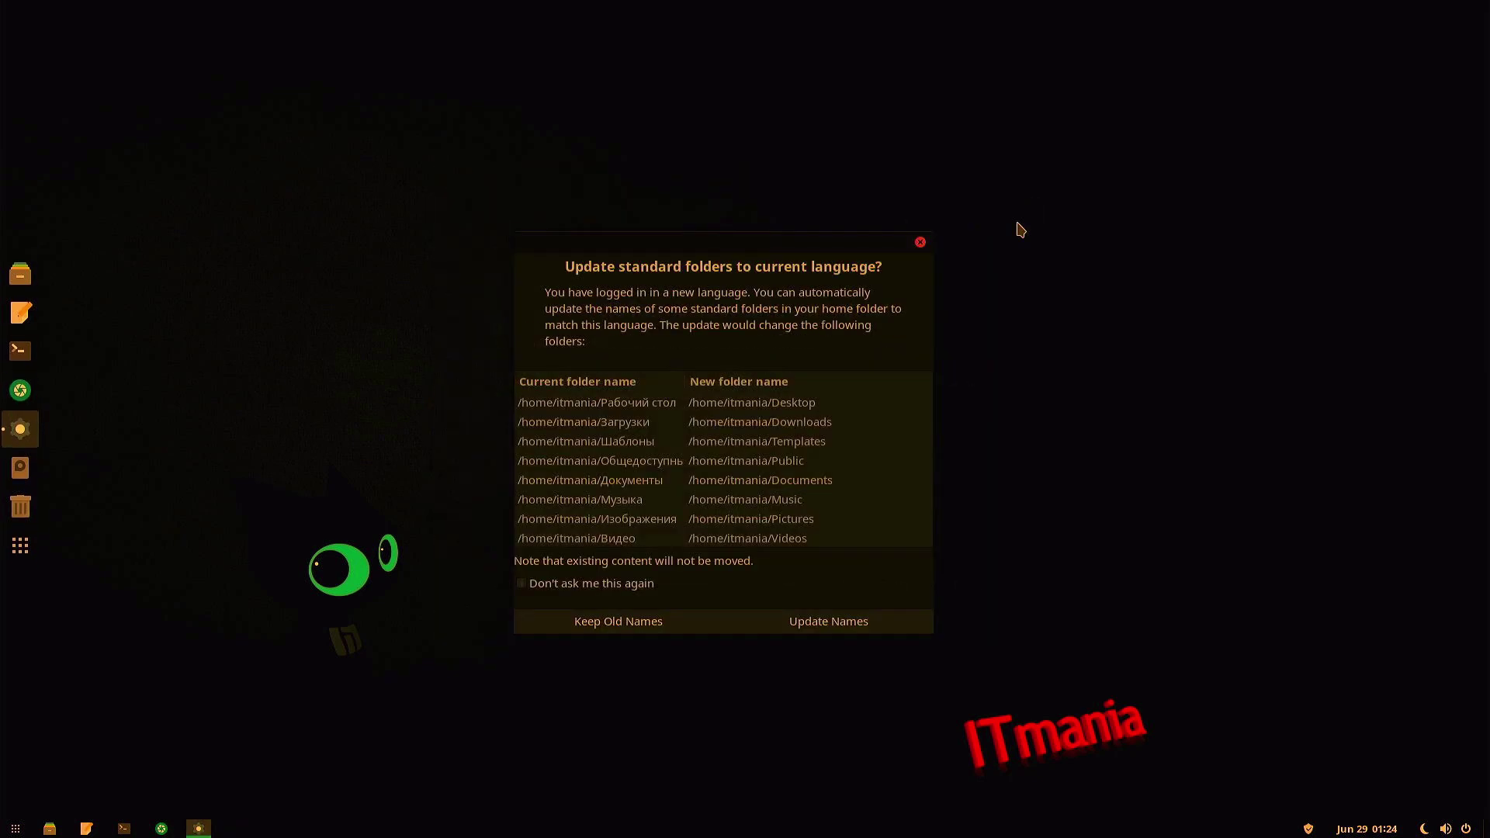
left_click(836, 632)
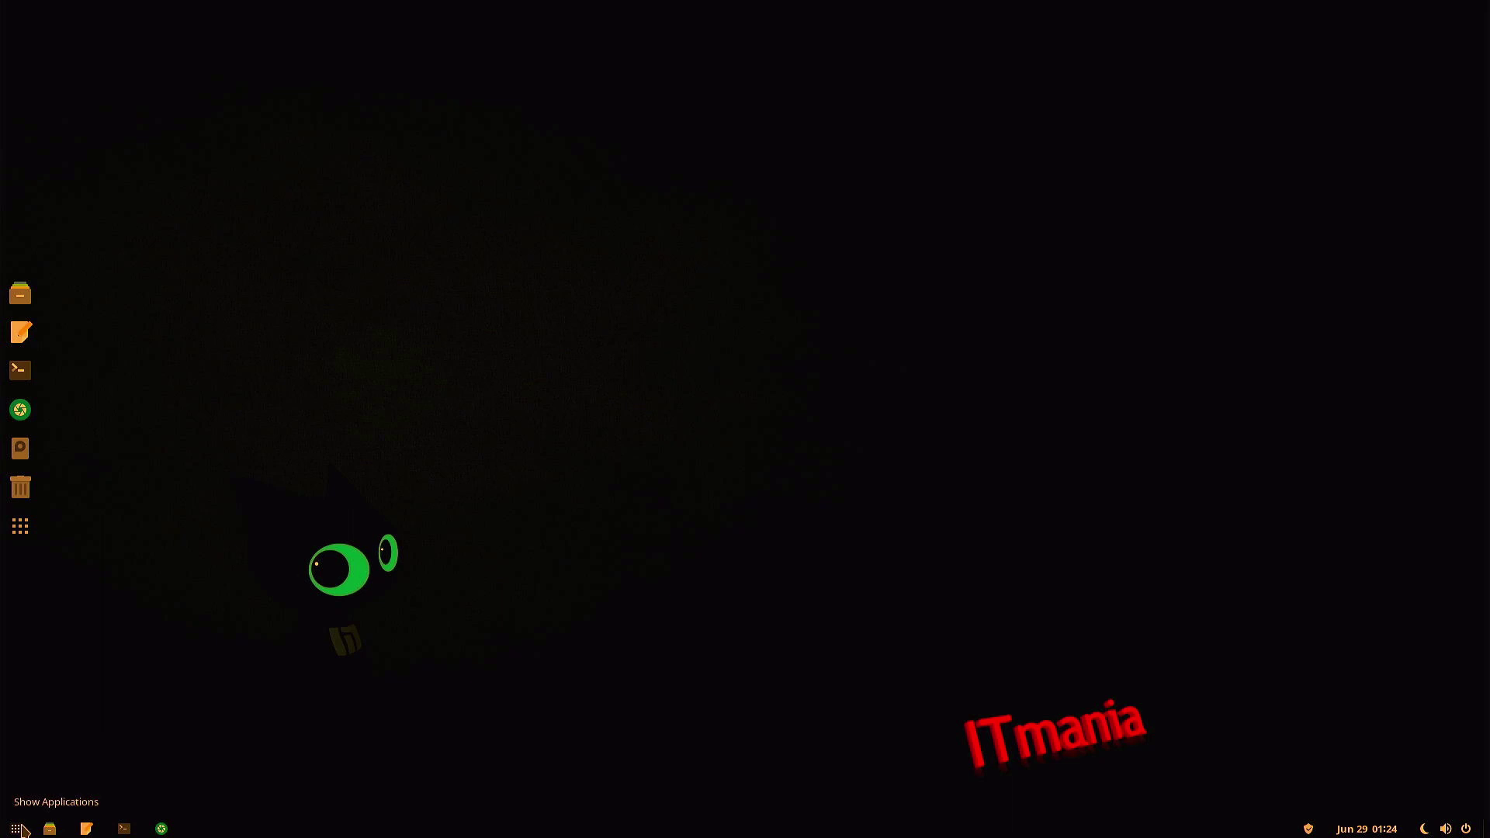
Step: Open the Time and Date settings from System Tools and enlarge the window
left_click(18, 829)
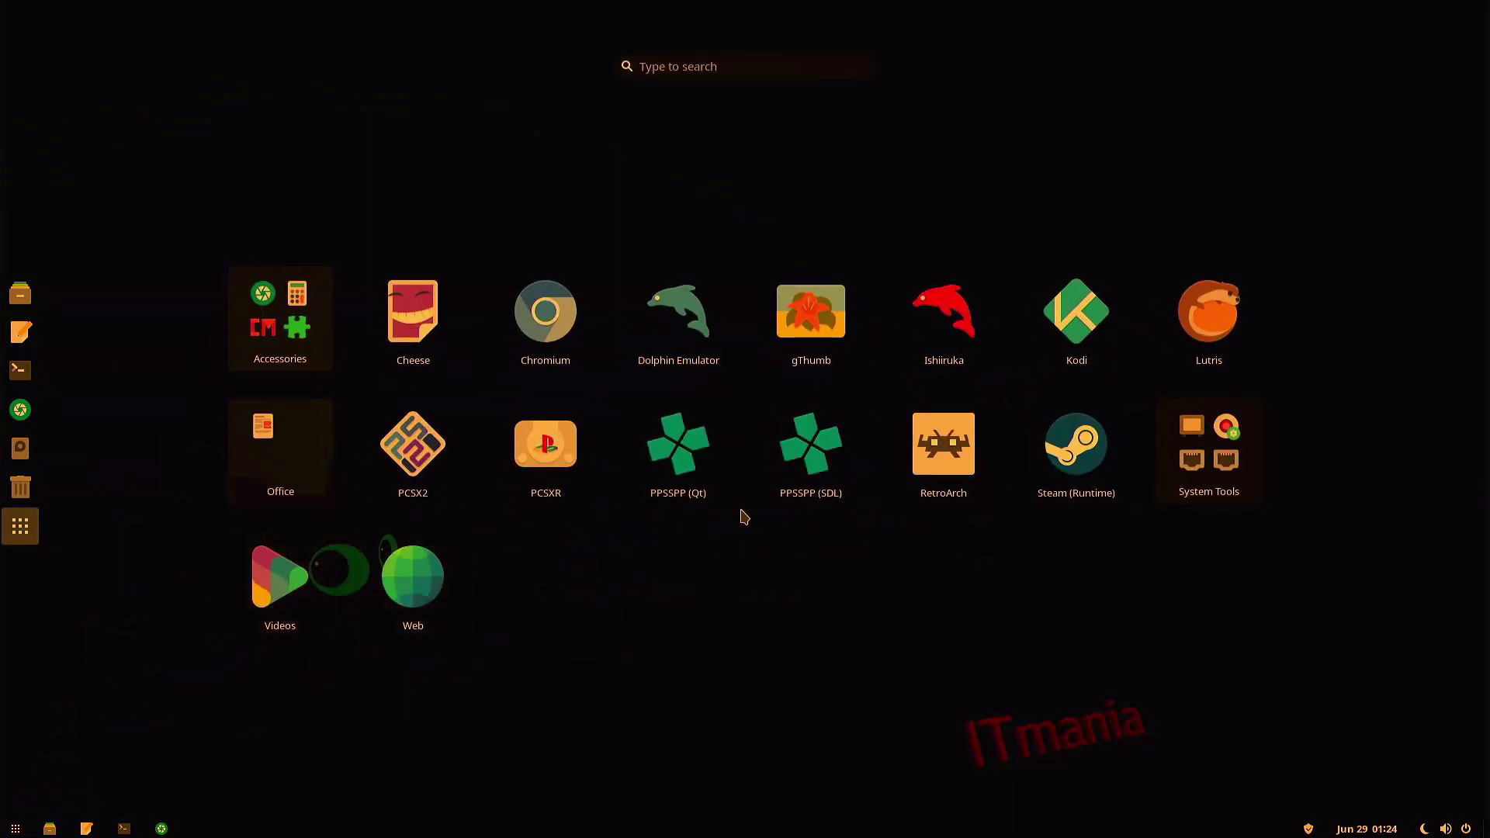
left_click(1207, 480)
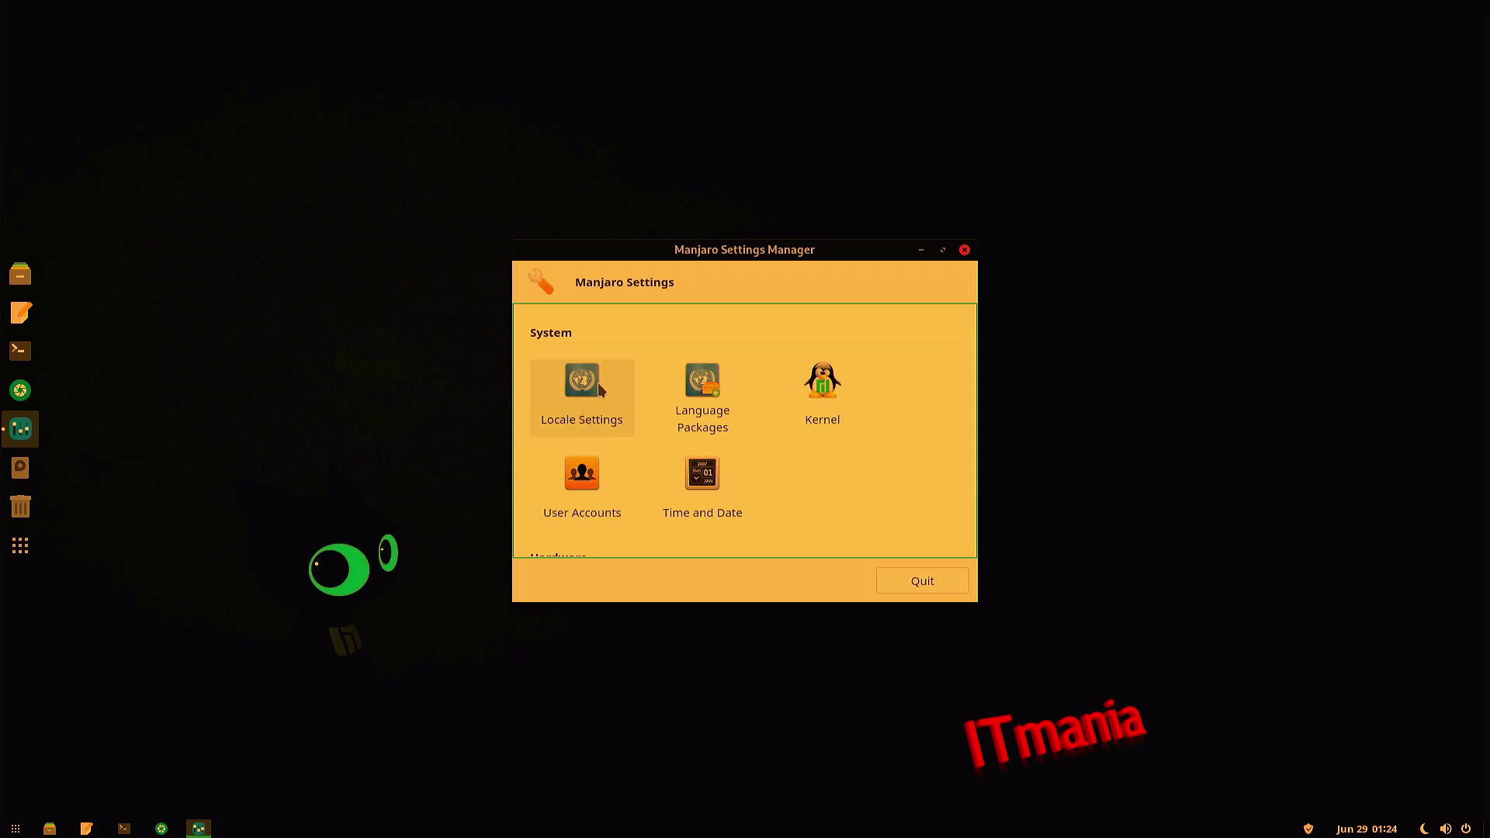
left_click(689, 477)
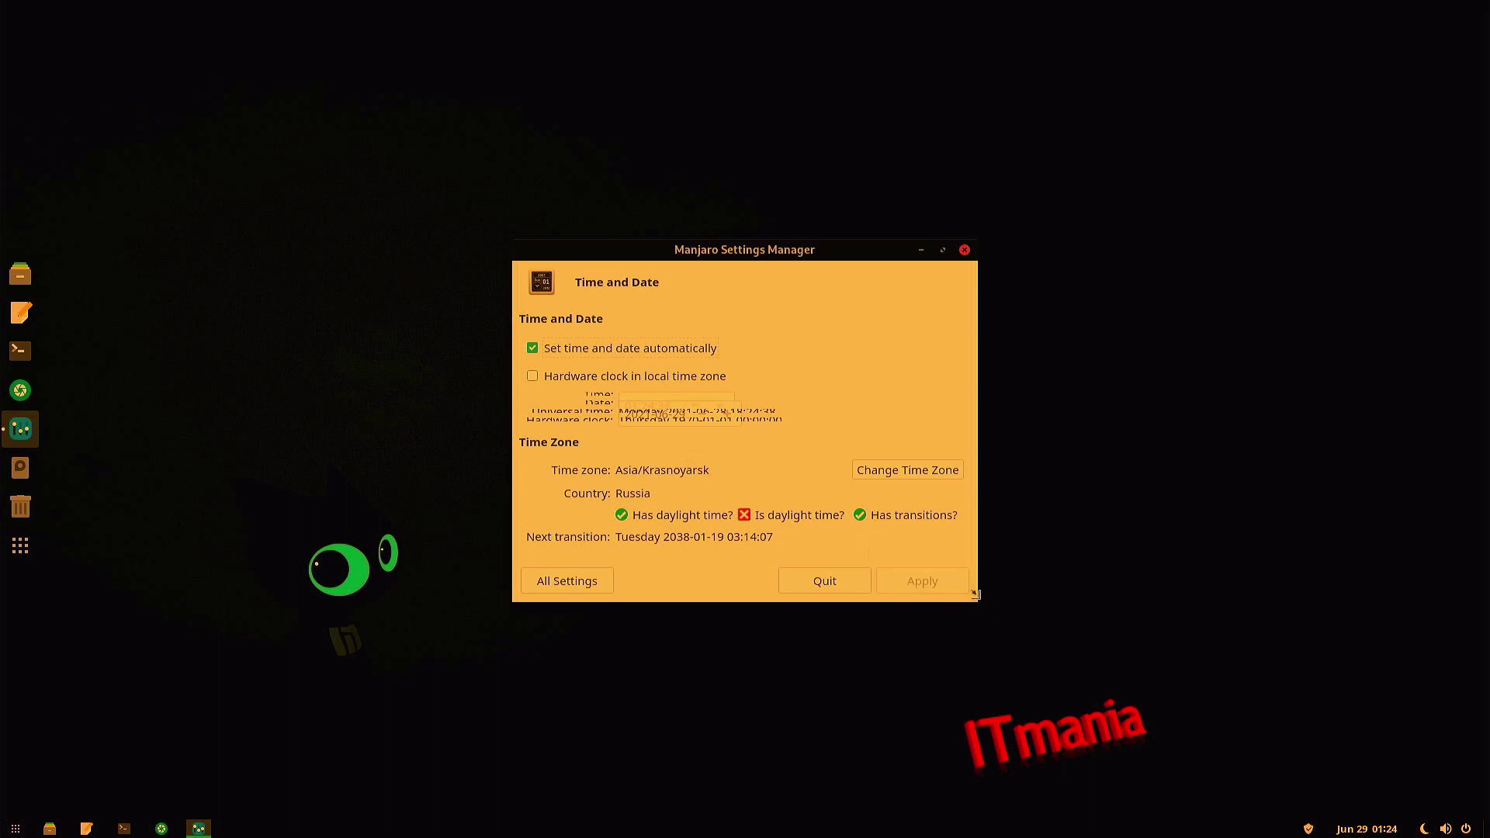
left_click_drag(976, 600, 1060, 737)
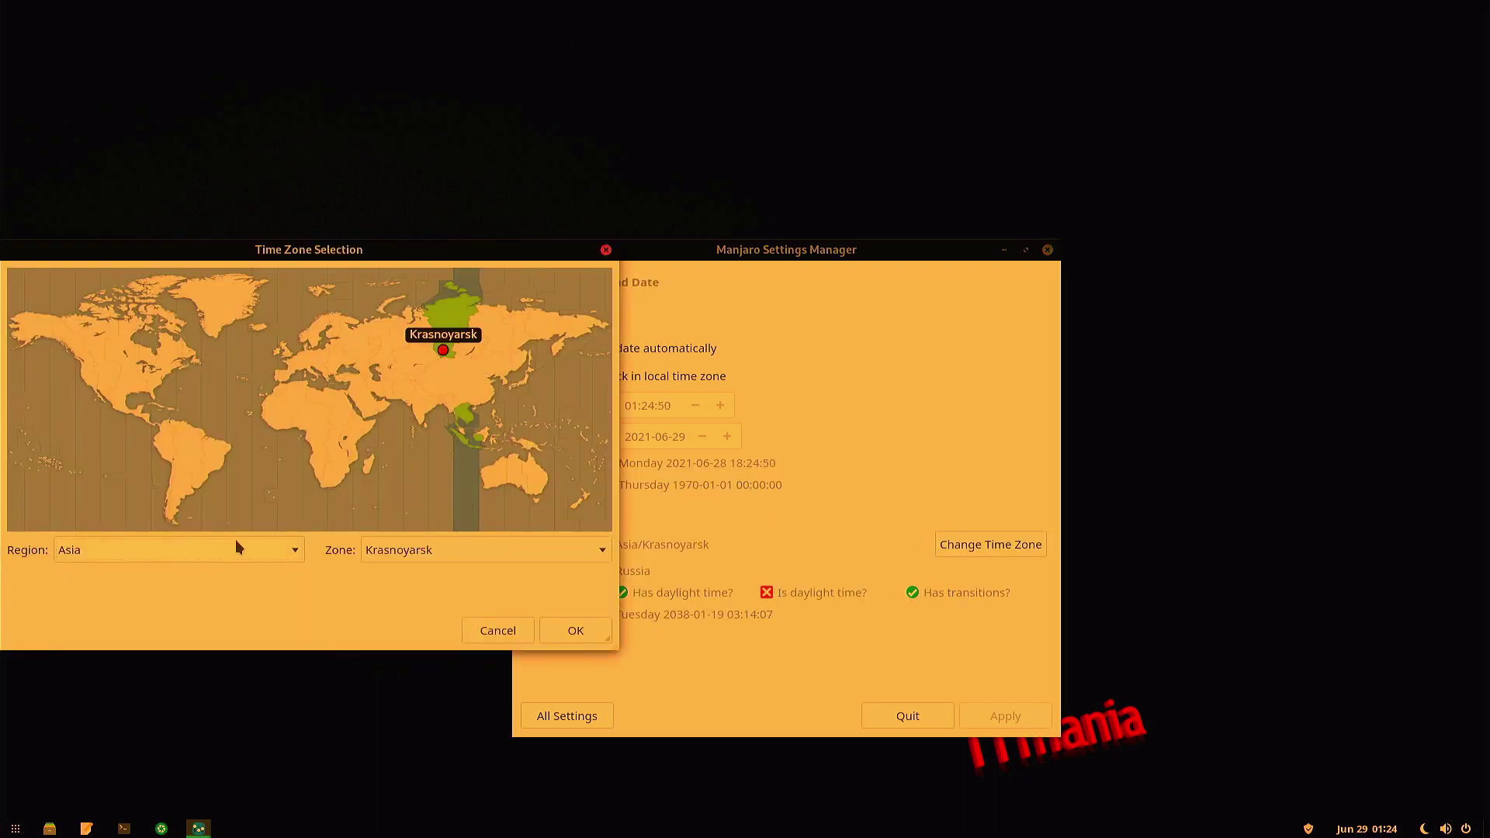
Step: Set the time zone to Region America, Zone Edmonton and confirm
left_click(297, 551)
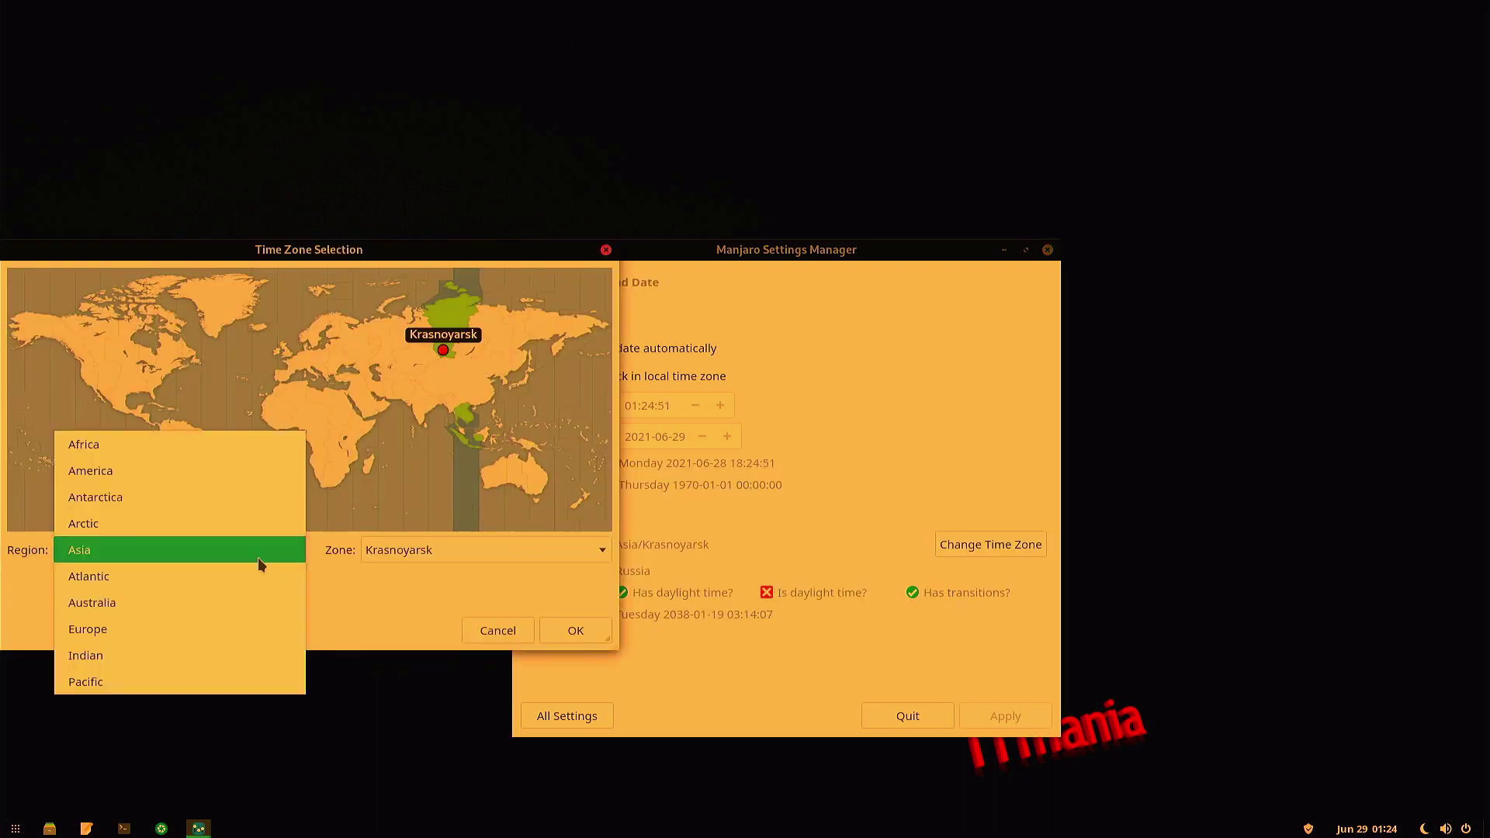
left_click(155, 471)
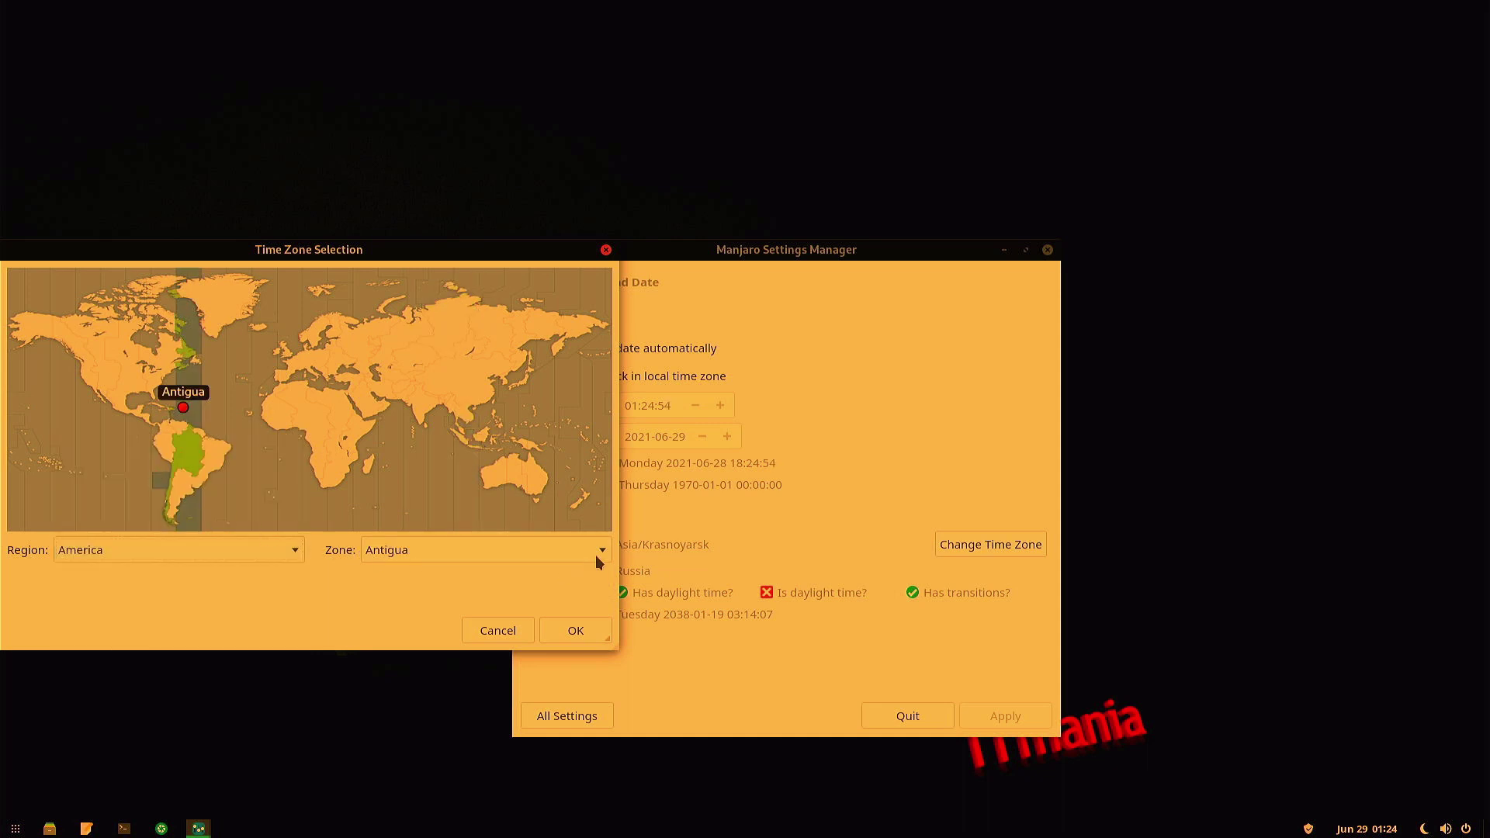
left_click(602, 551)
scroll(493, 672, "down", 4)
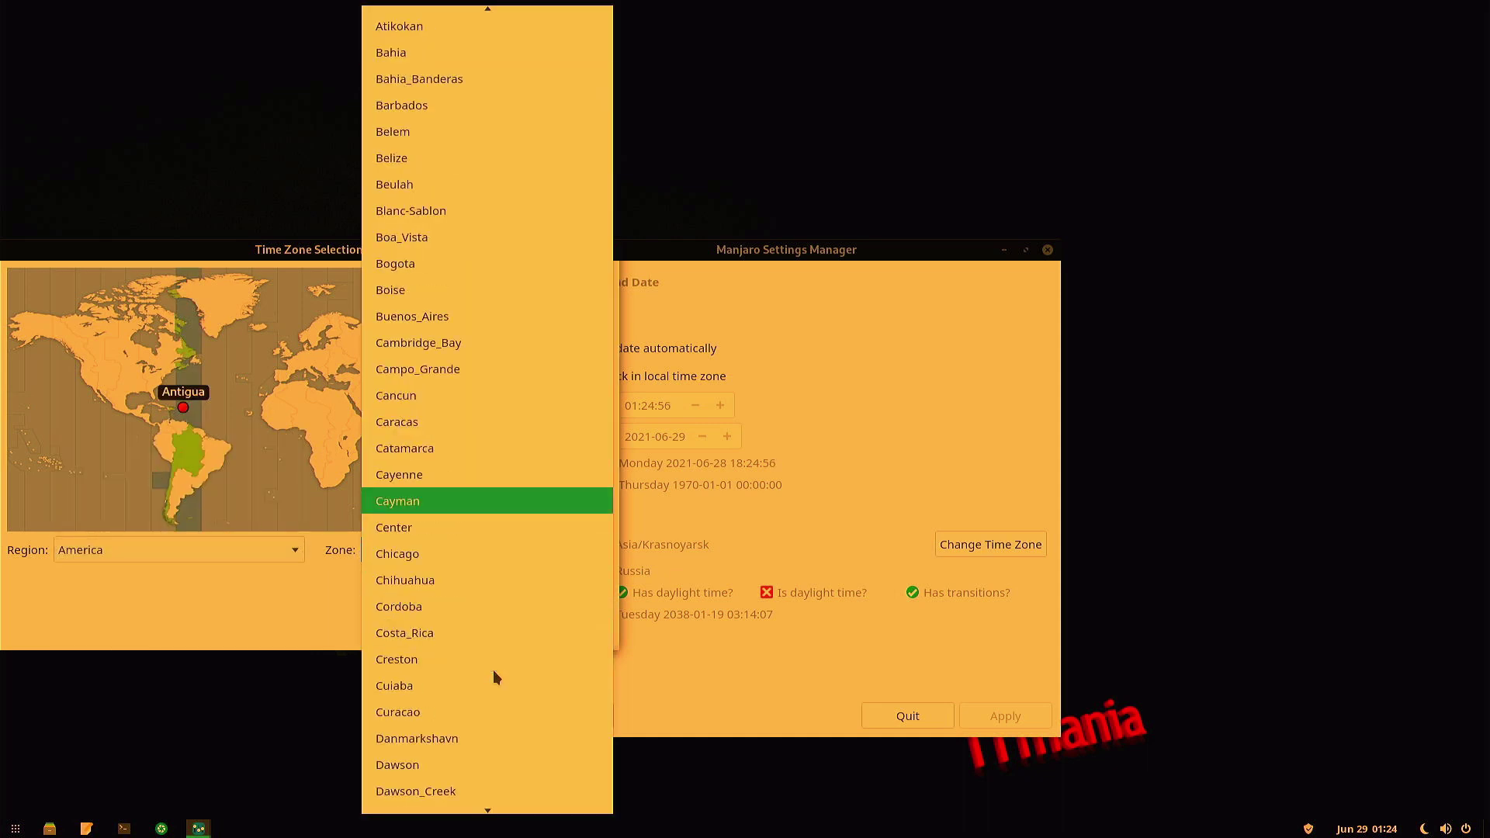
left_click(471, 738)
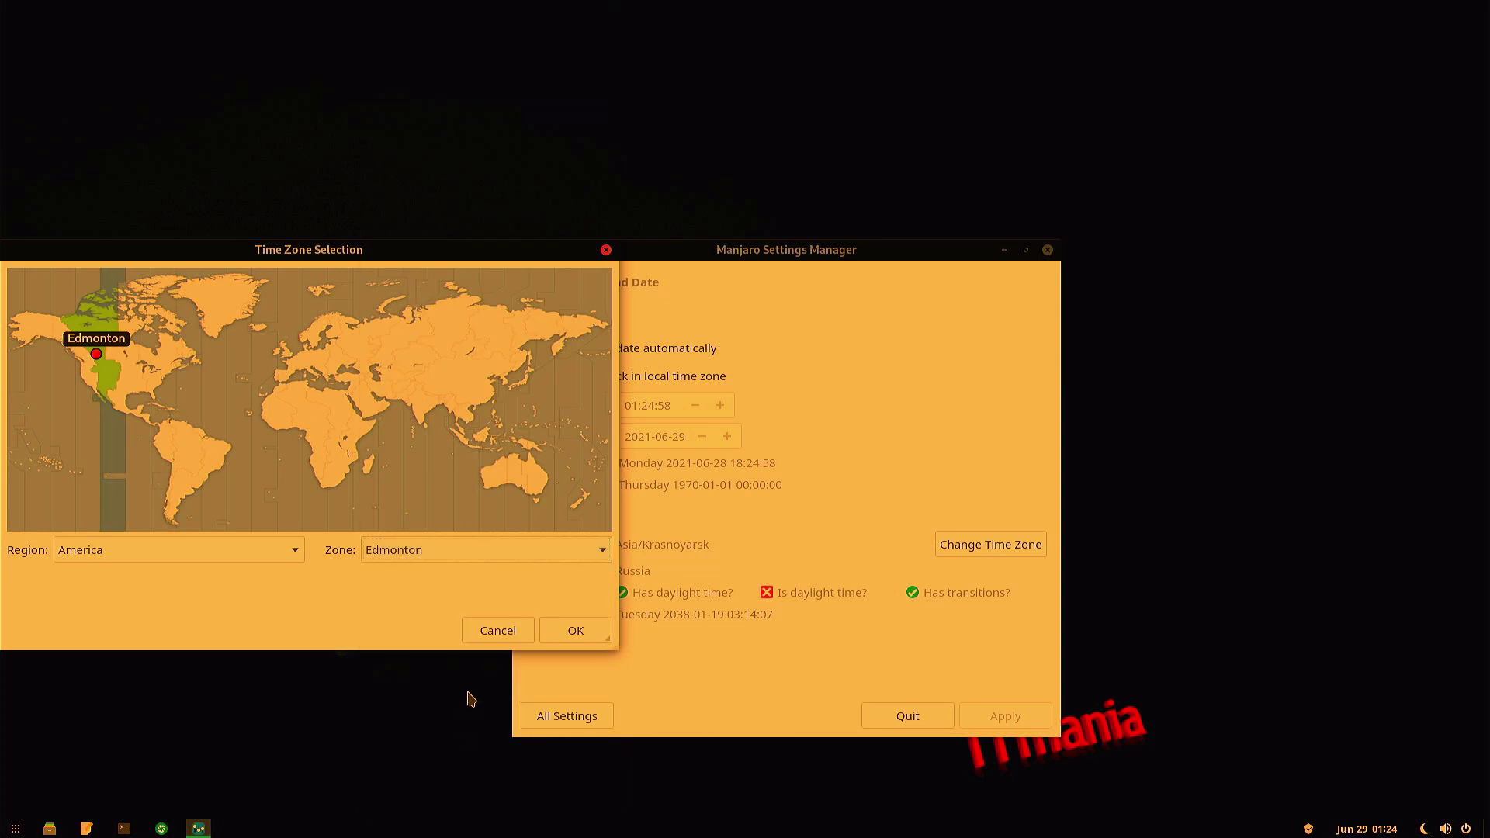
left_click(574, 631)
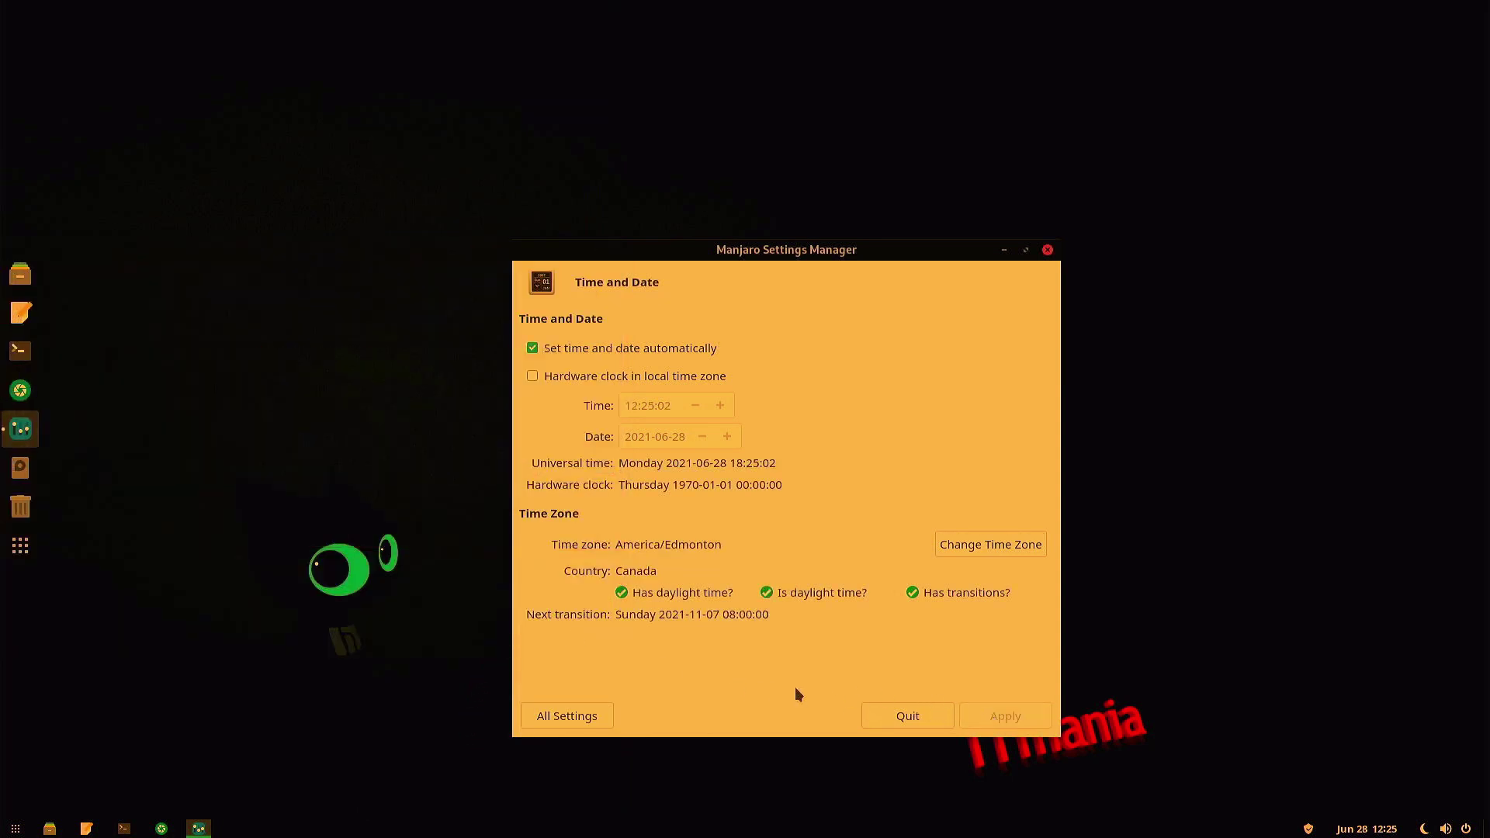
Step: Check the keyboard layout is English (US) Default, then quit Manjaro Settings Manager
left_click(556, 714)
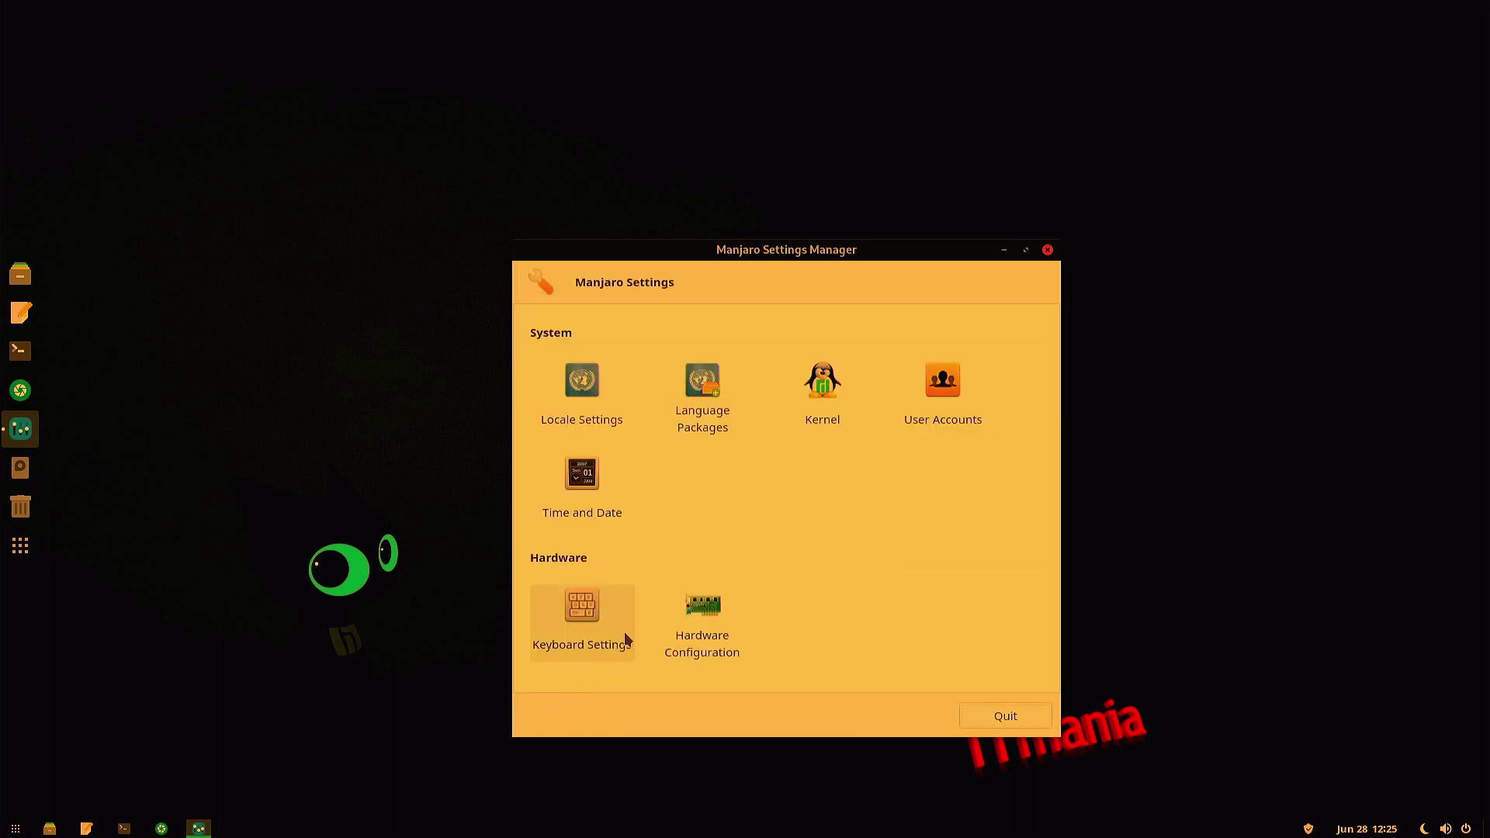
left_click(585, 614)
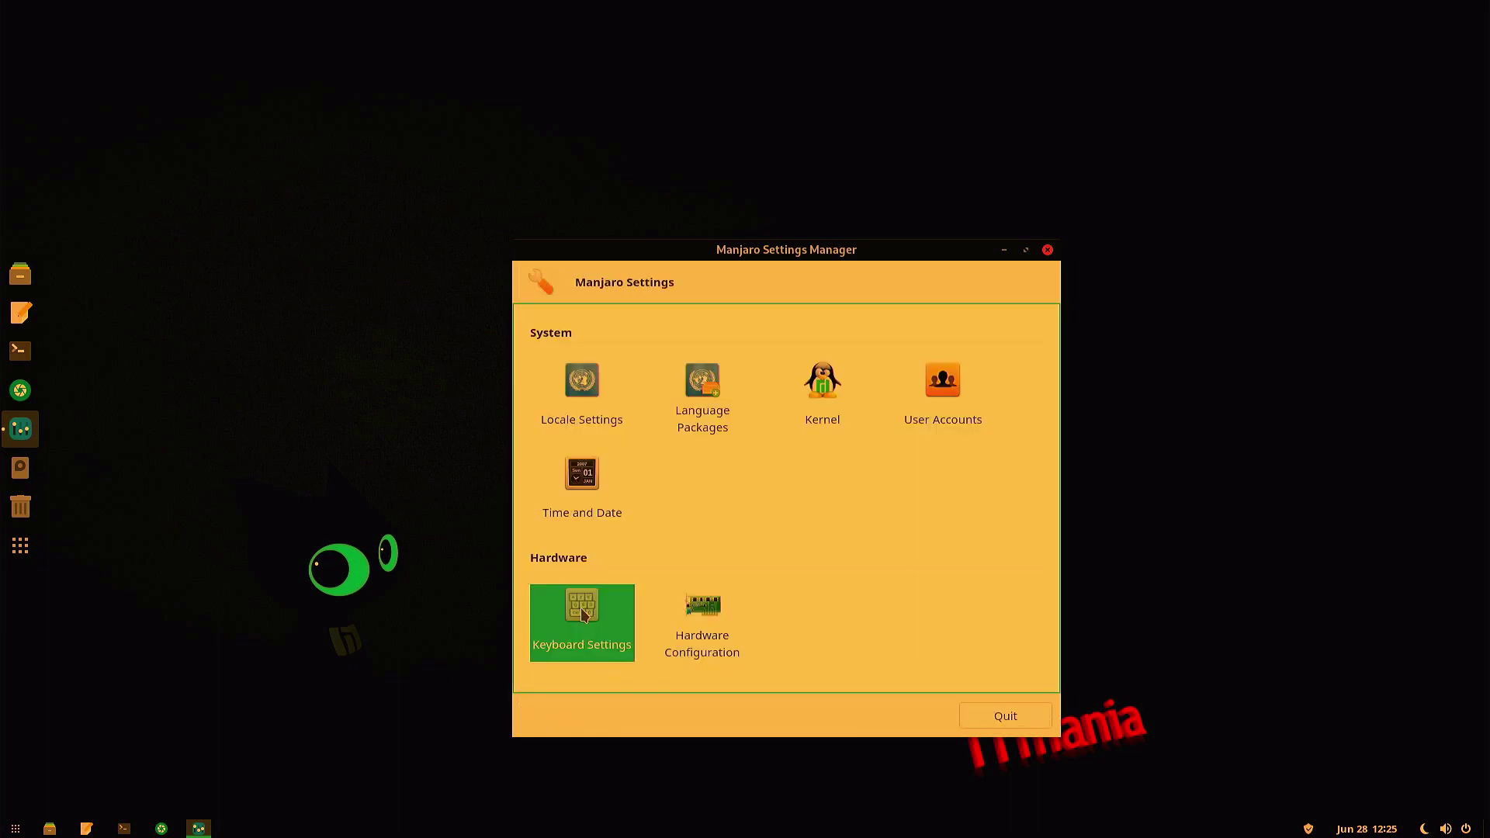
double_click(585, 614)
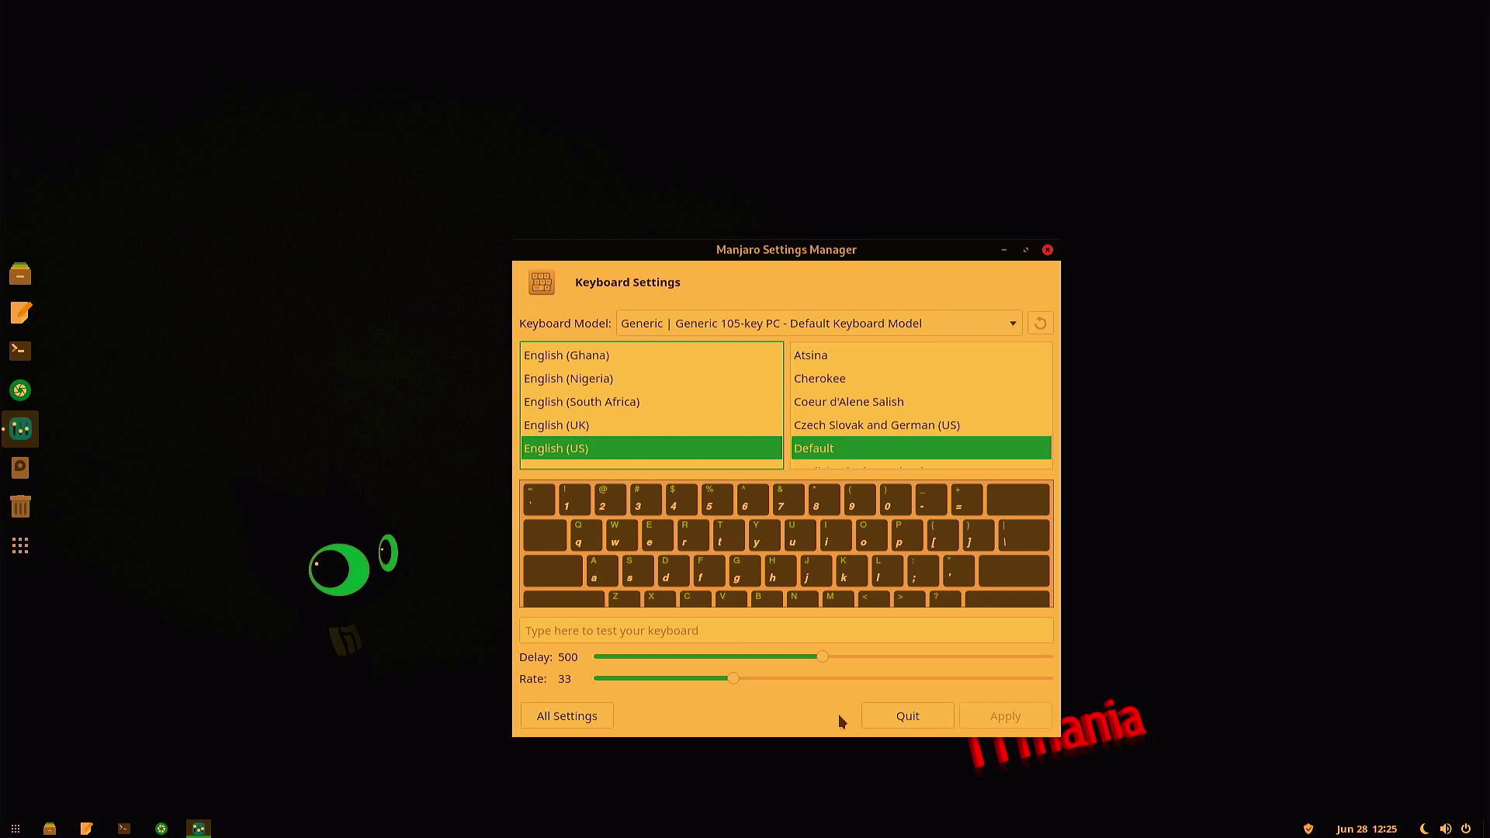
left_click(893, 716)
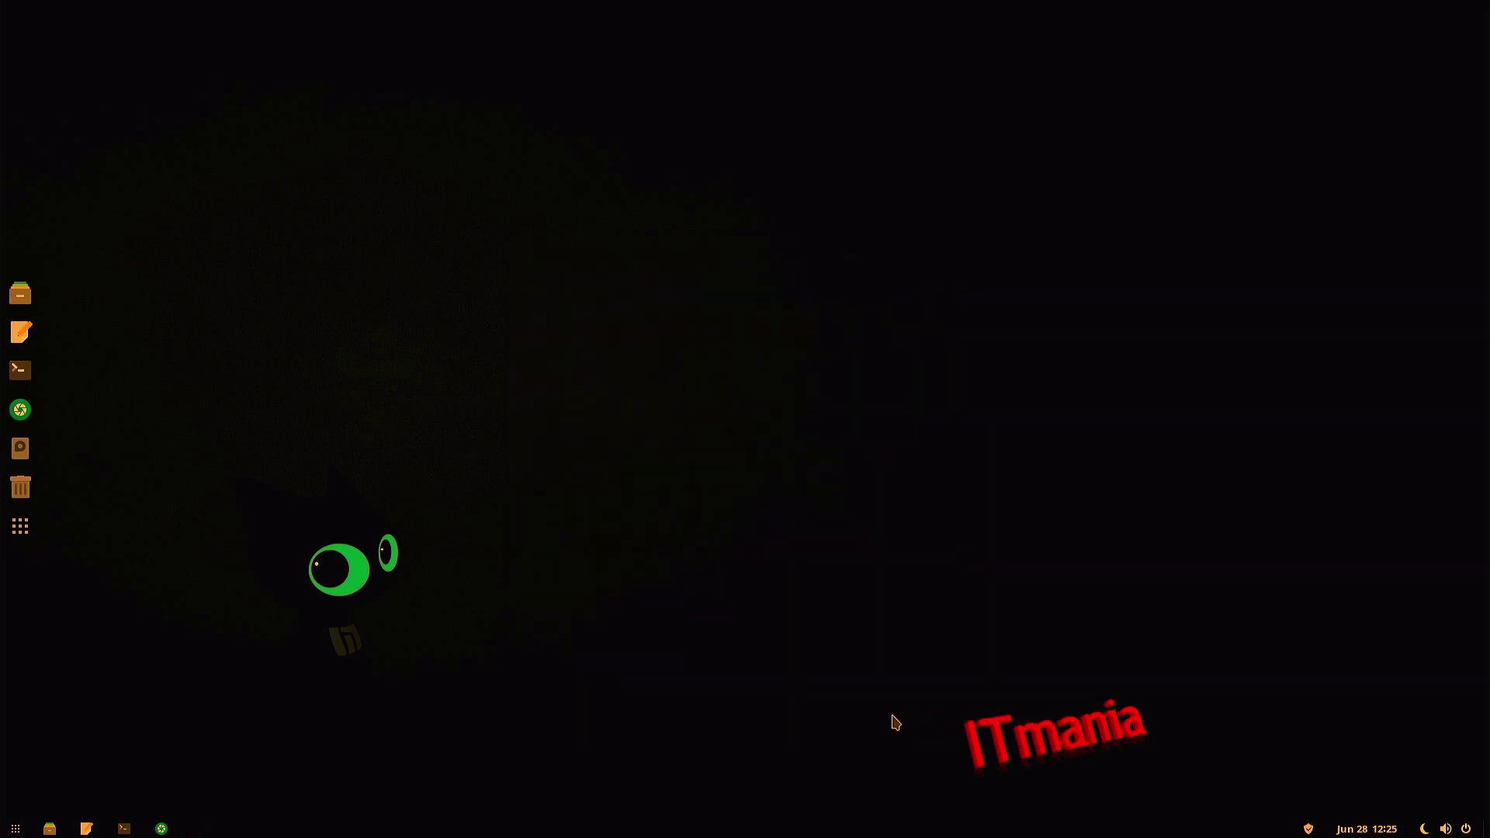
Step: Open Settings and pick the blue geometric picture under Background as the desktop wallpaper
left_click(1450, 831)
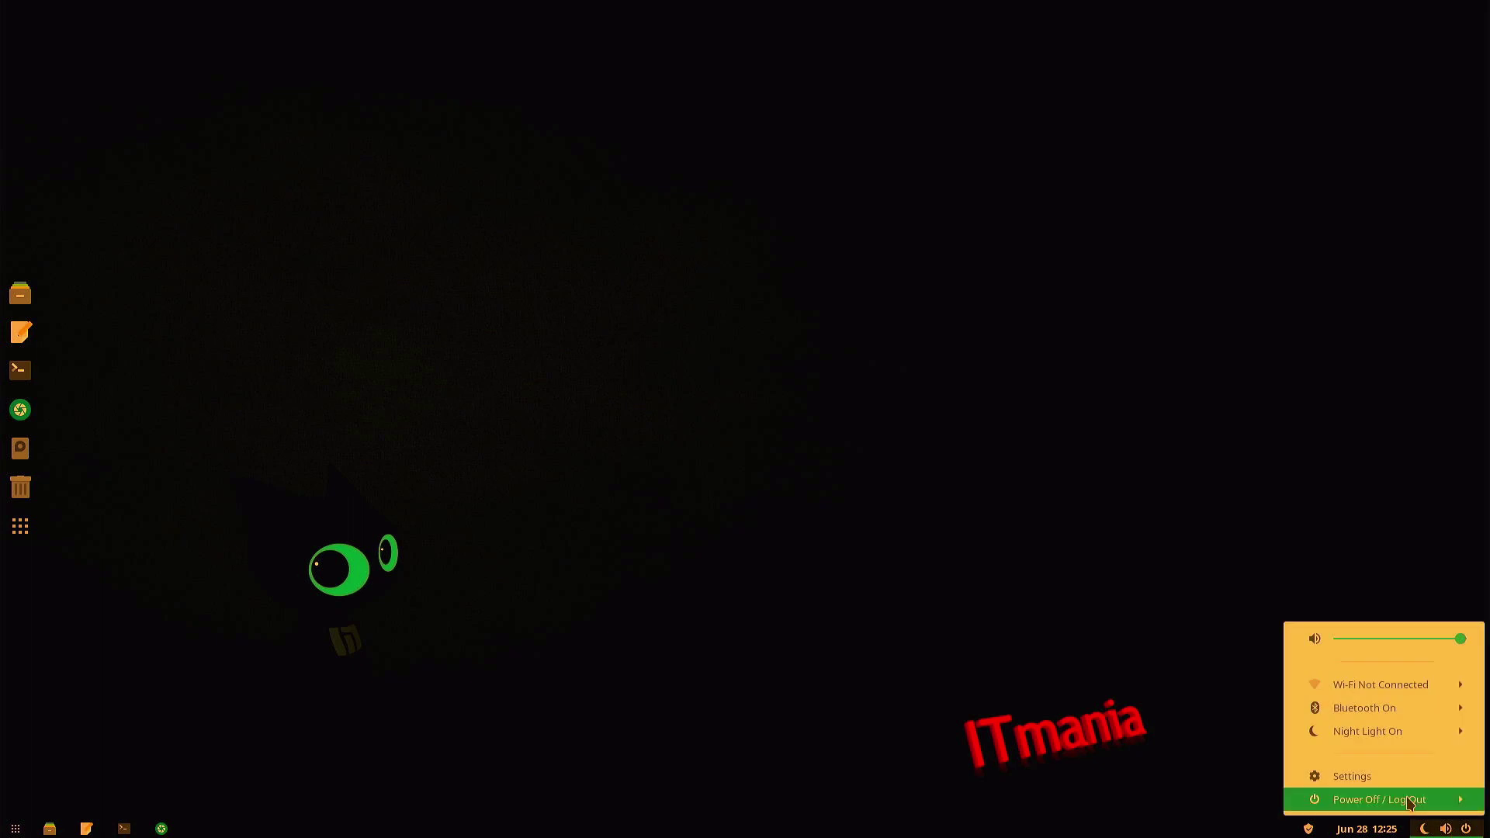
left_click(1367, 776)
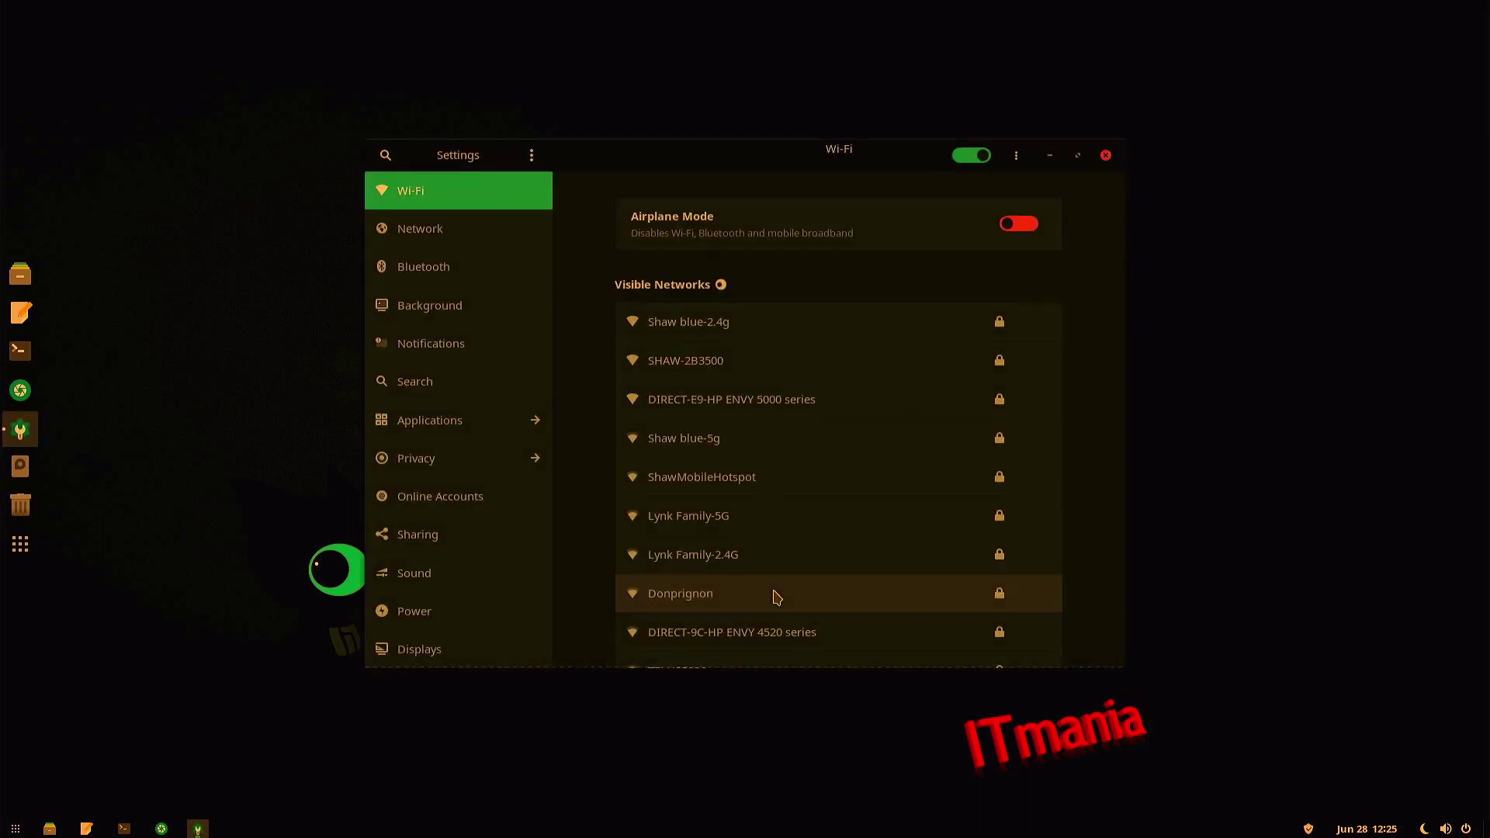
left_click(453, 339)
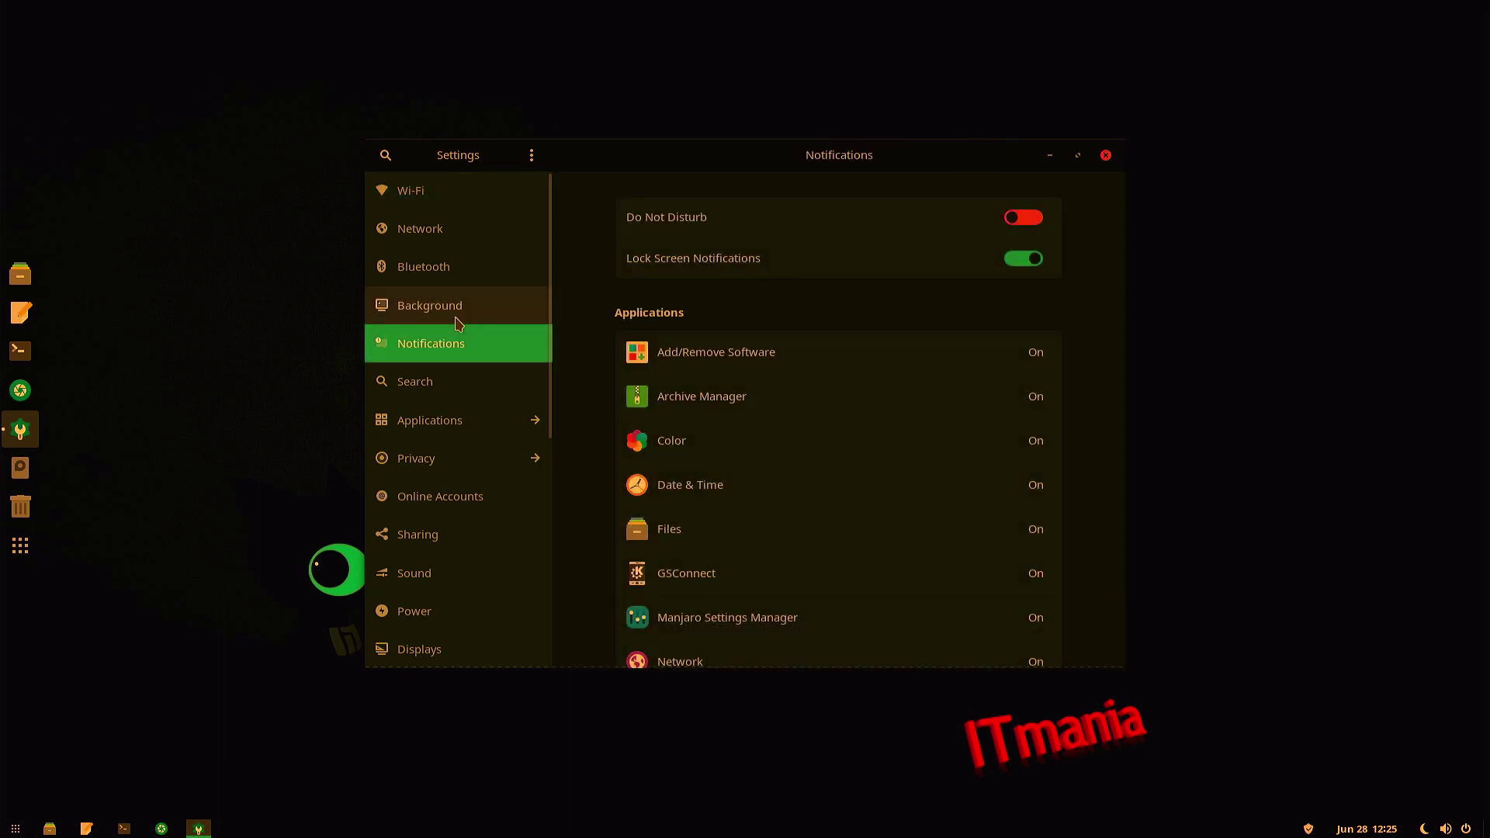
left_click(509, 307)
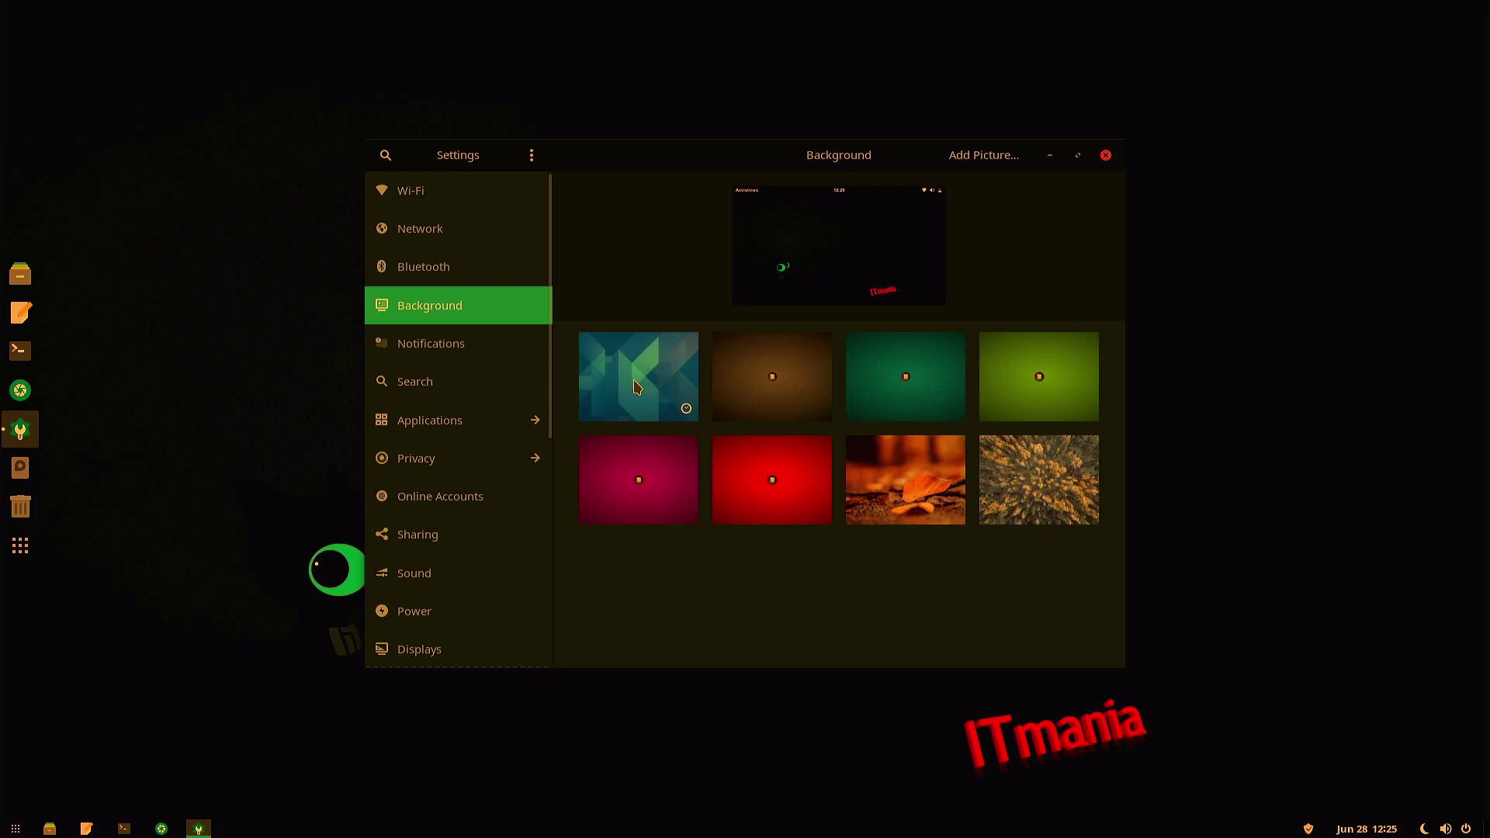
left_click(635, 384)
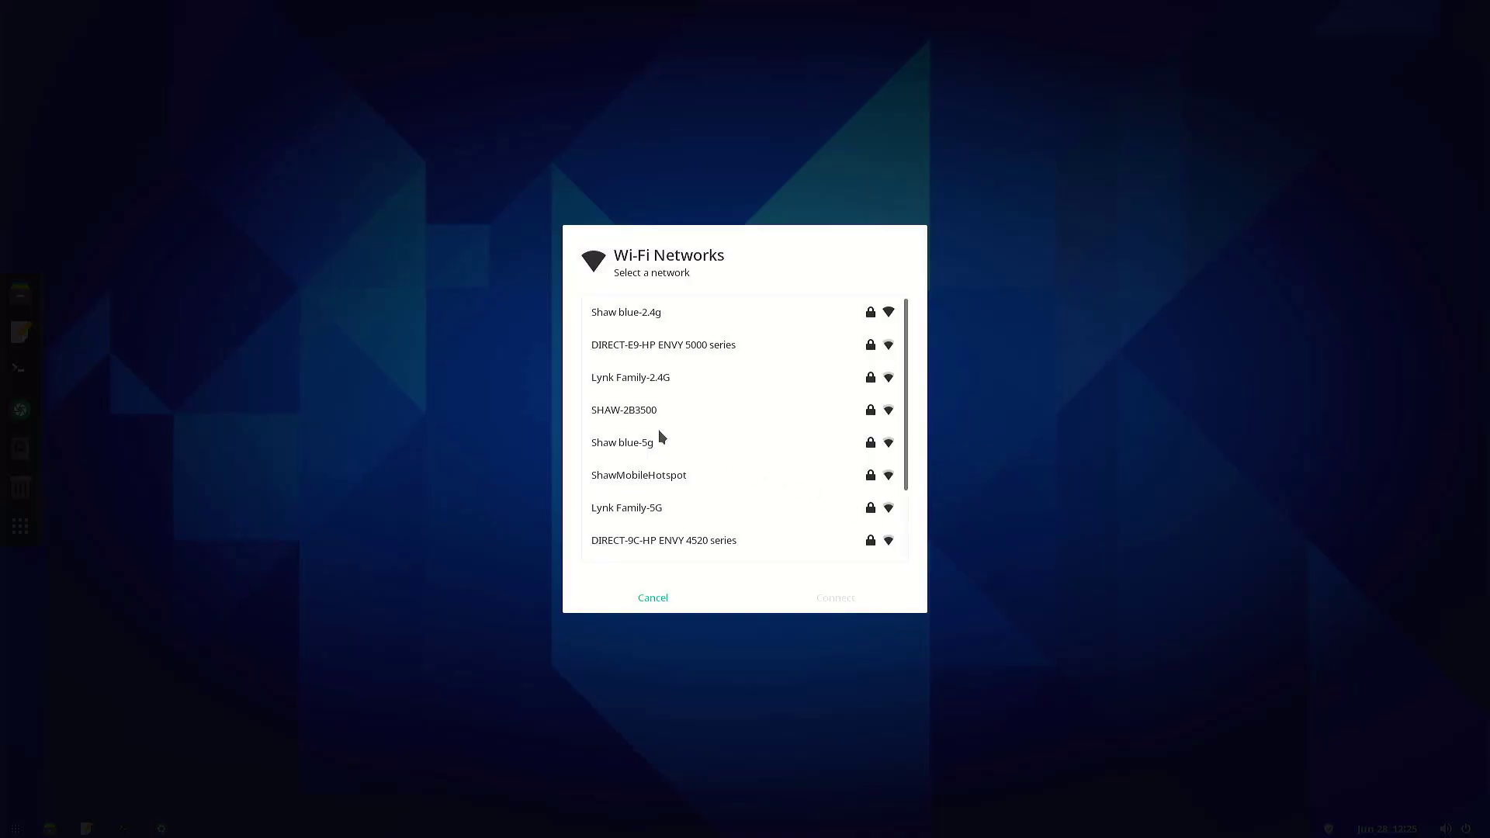
Step: Join the 5G Wi-Fi network, entering the network password when prompted
left_click(654, 503)
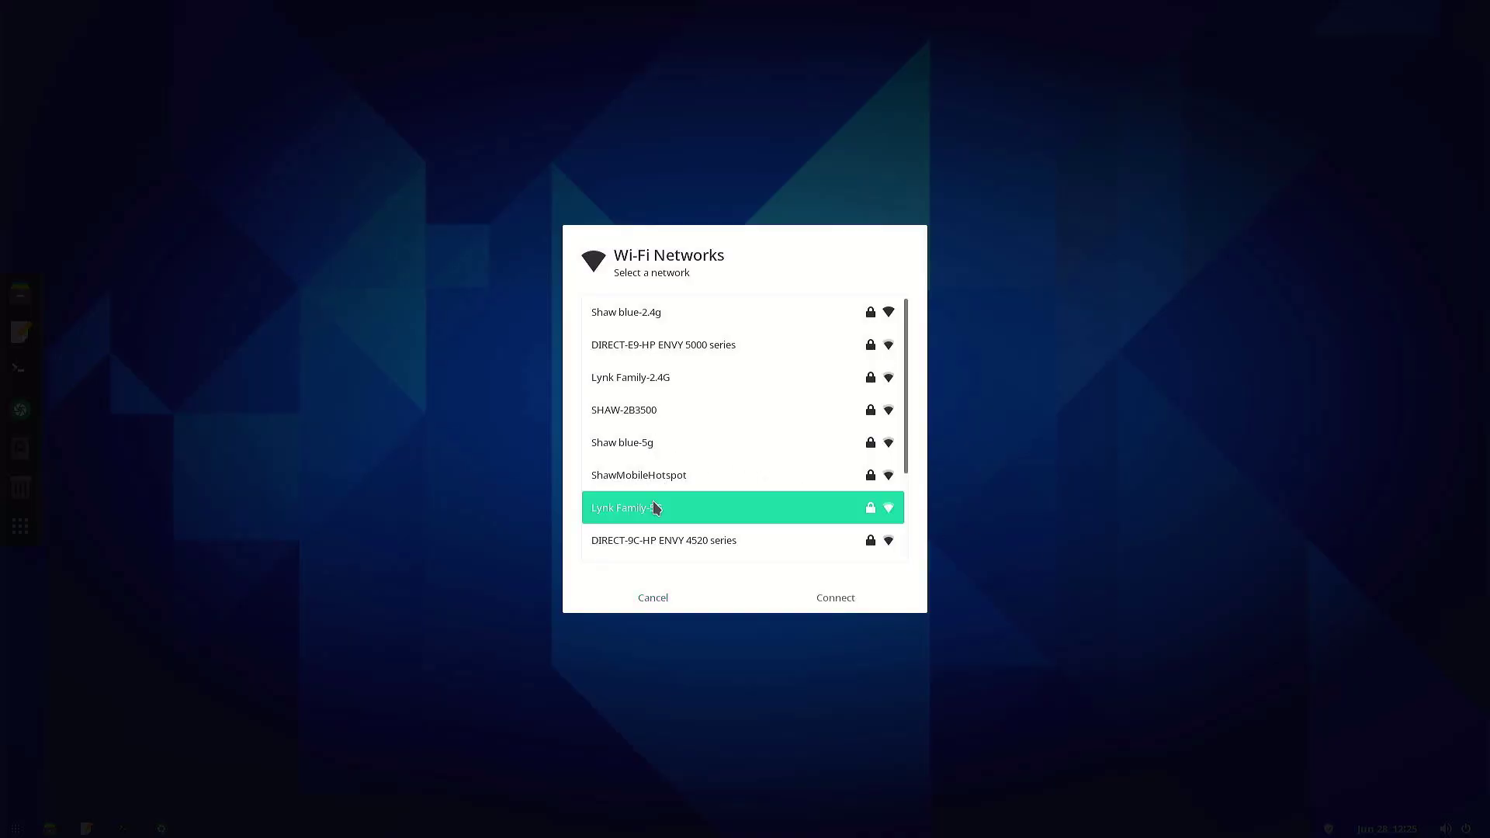
left_click(815, 604)
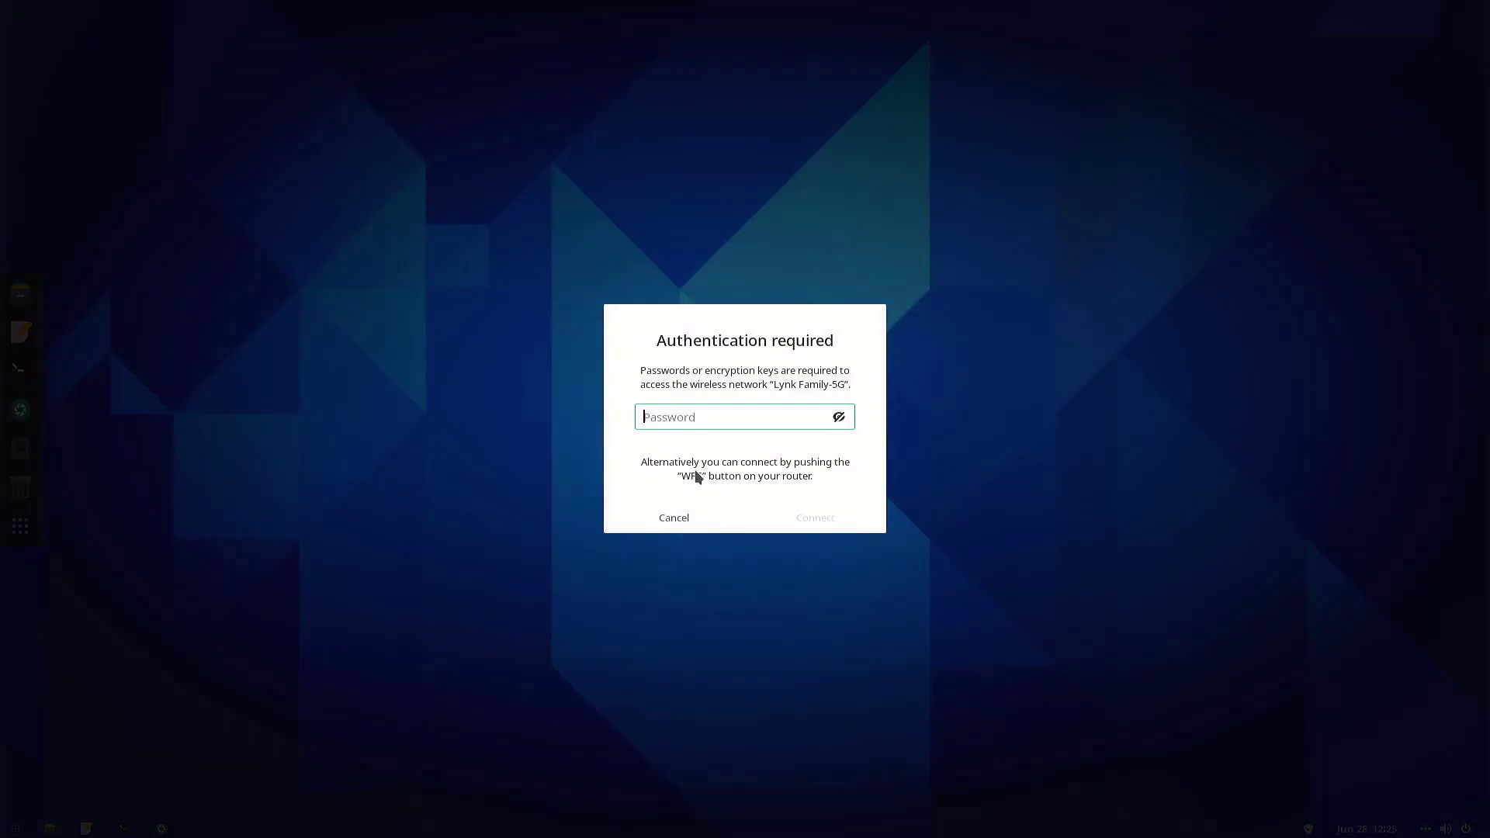
type("**********")
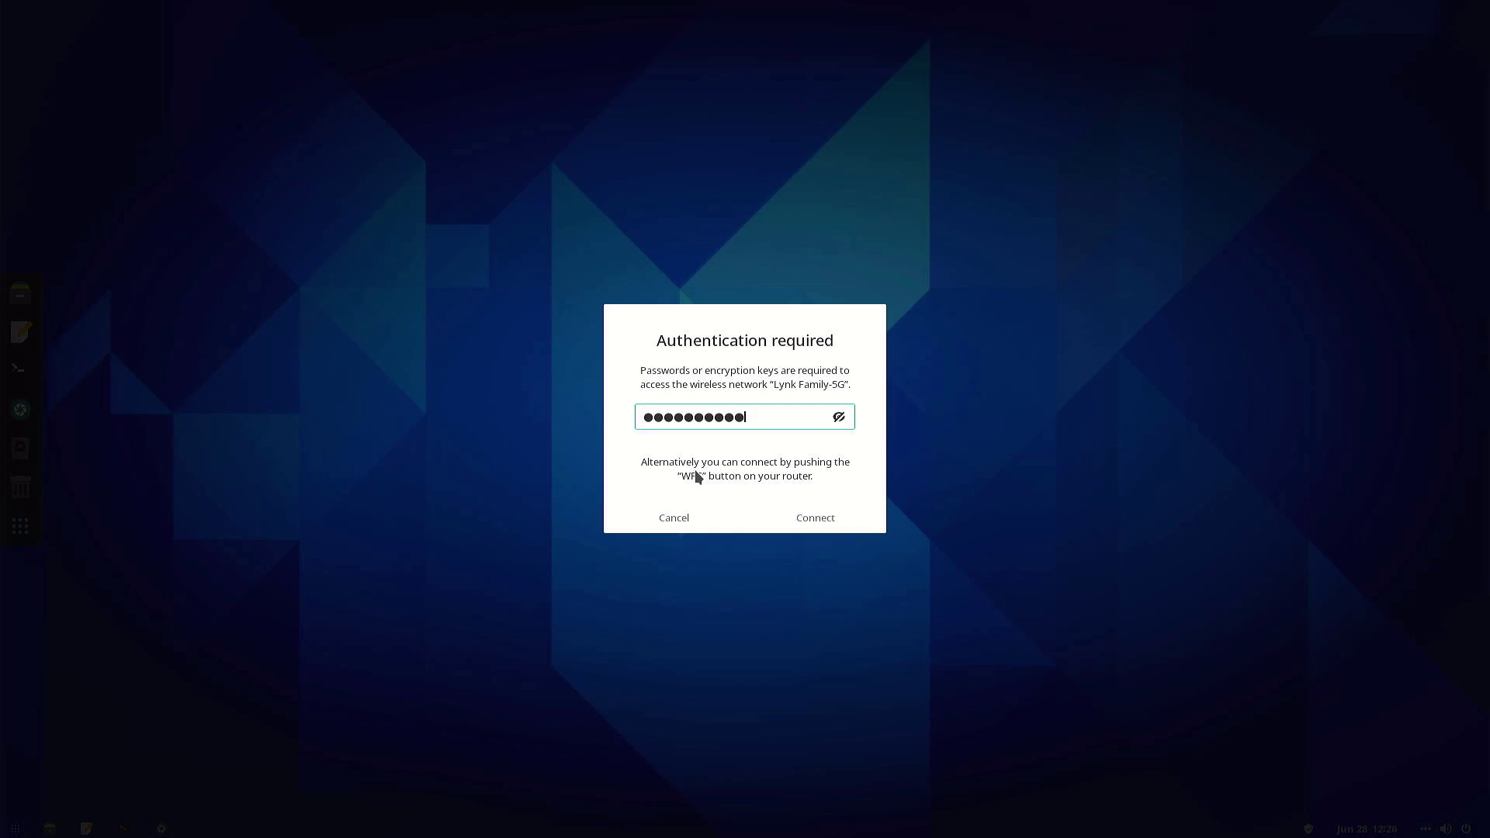
left_click(792, 515)
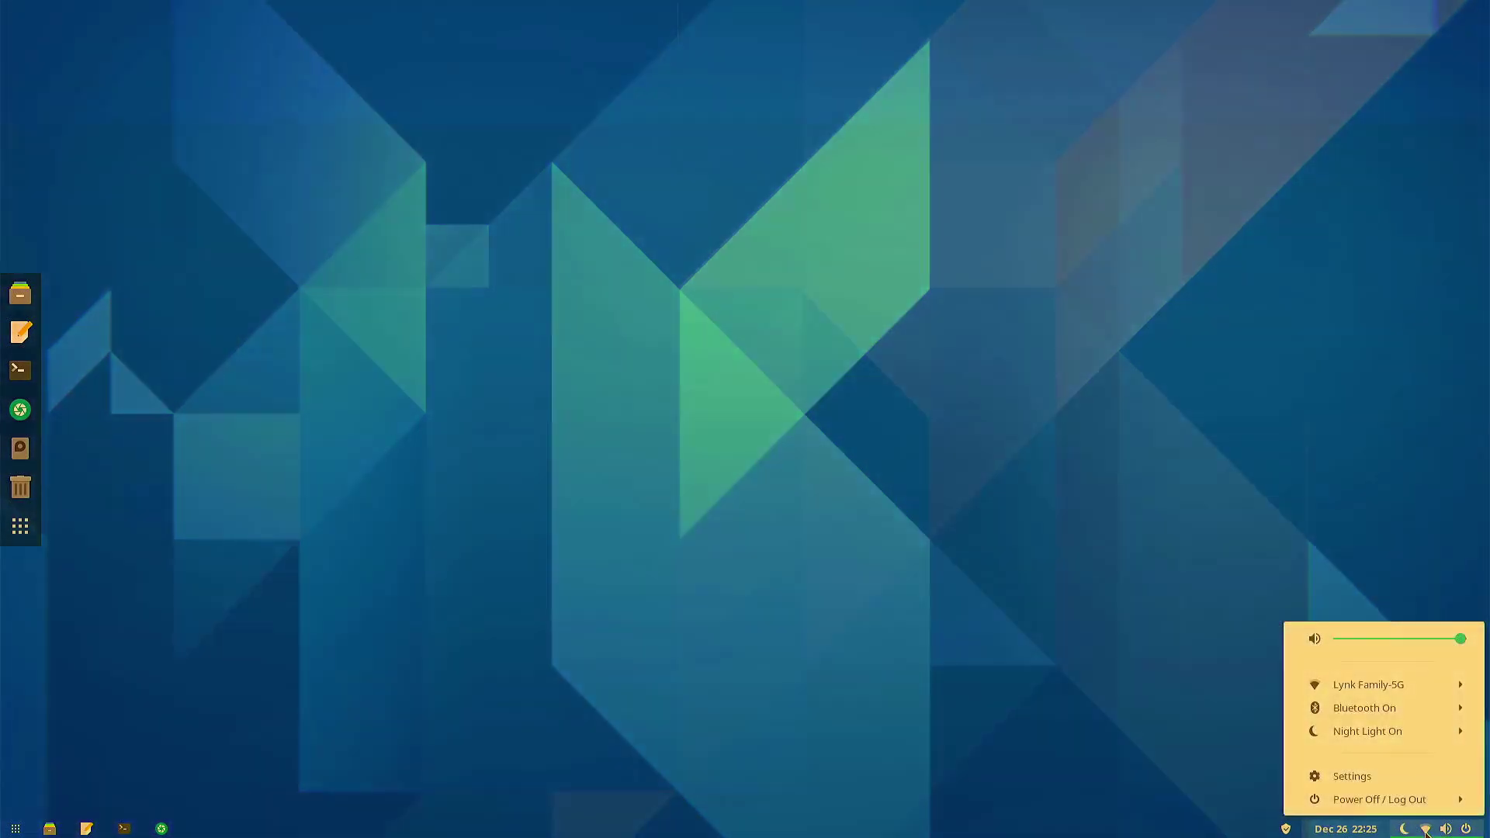
Step: Turn off Night Light and widen the Dash to Panel thickness from 24 px to 48 px
left_click(1400, 732)
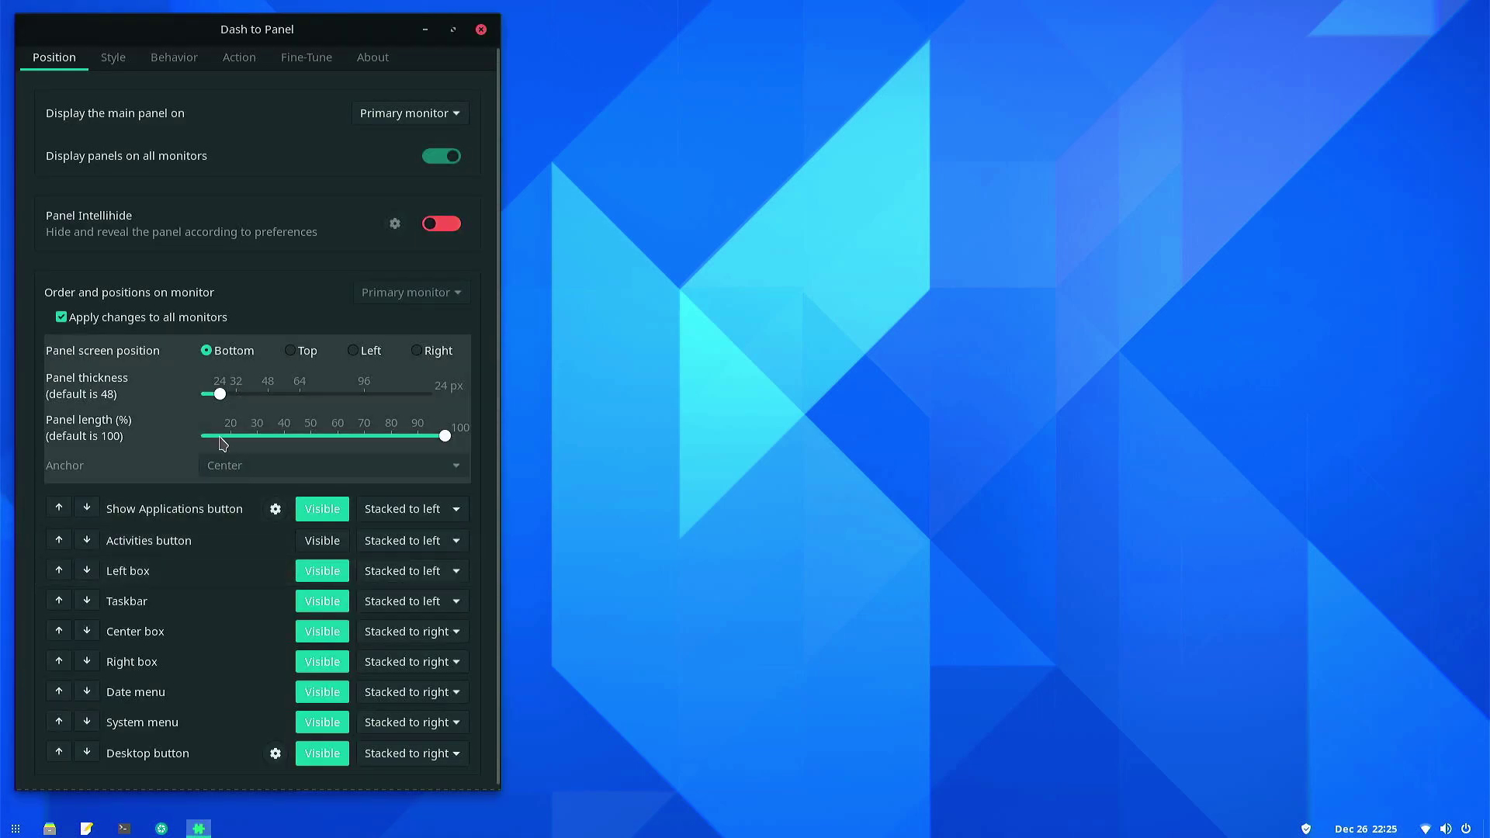
left_click_drag(224, 398, 276, 399)
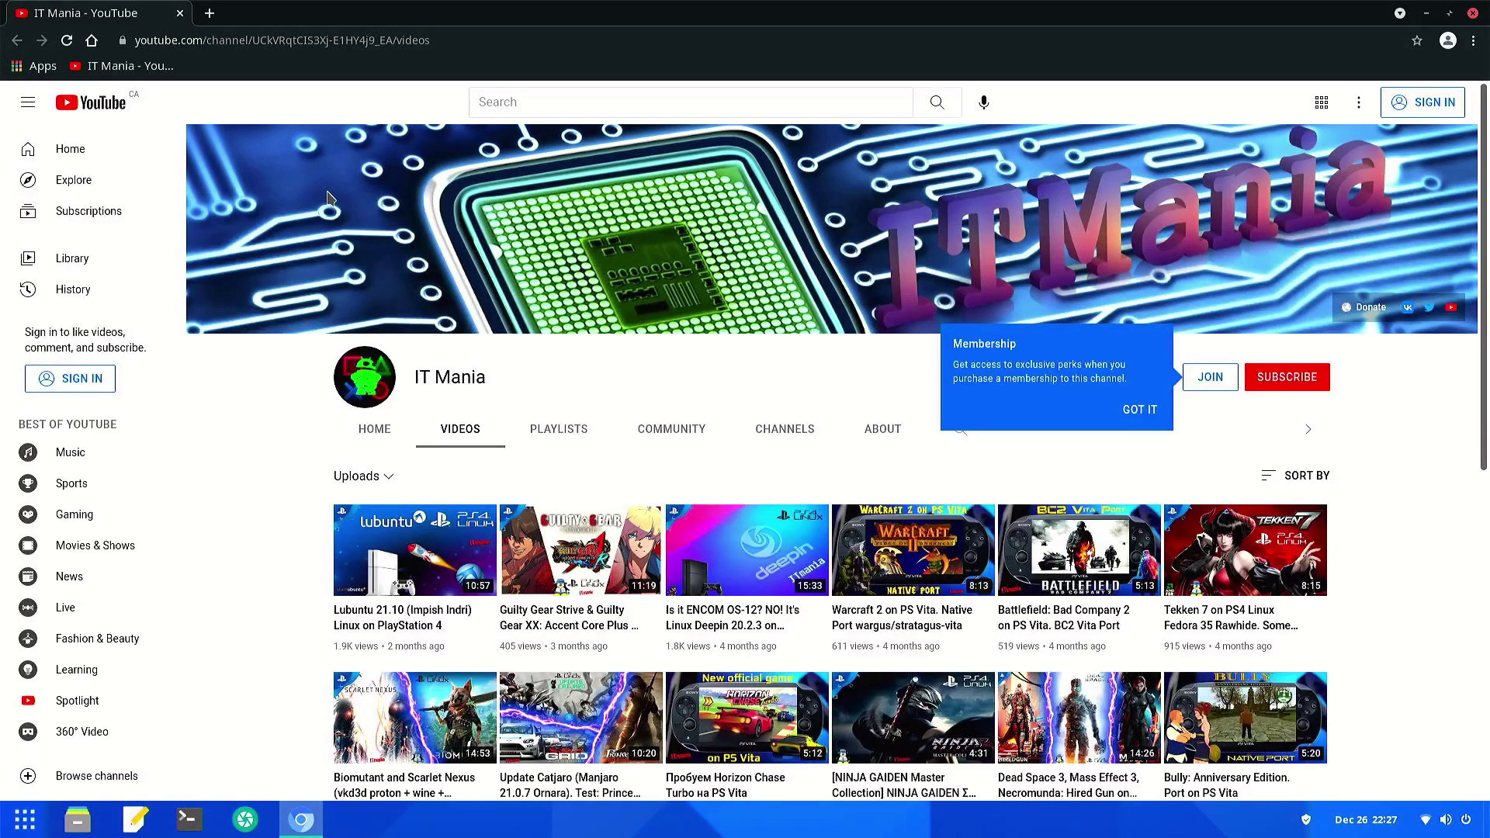
Step: Search YouTube for 'ECho Stretch' and open the Echo Stretch channel from the results
left_click(531, 104)
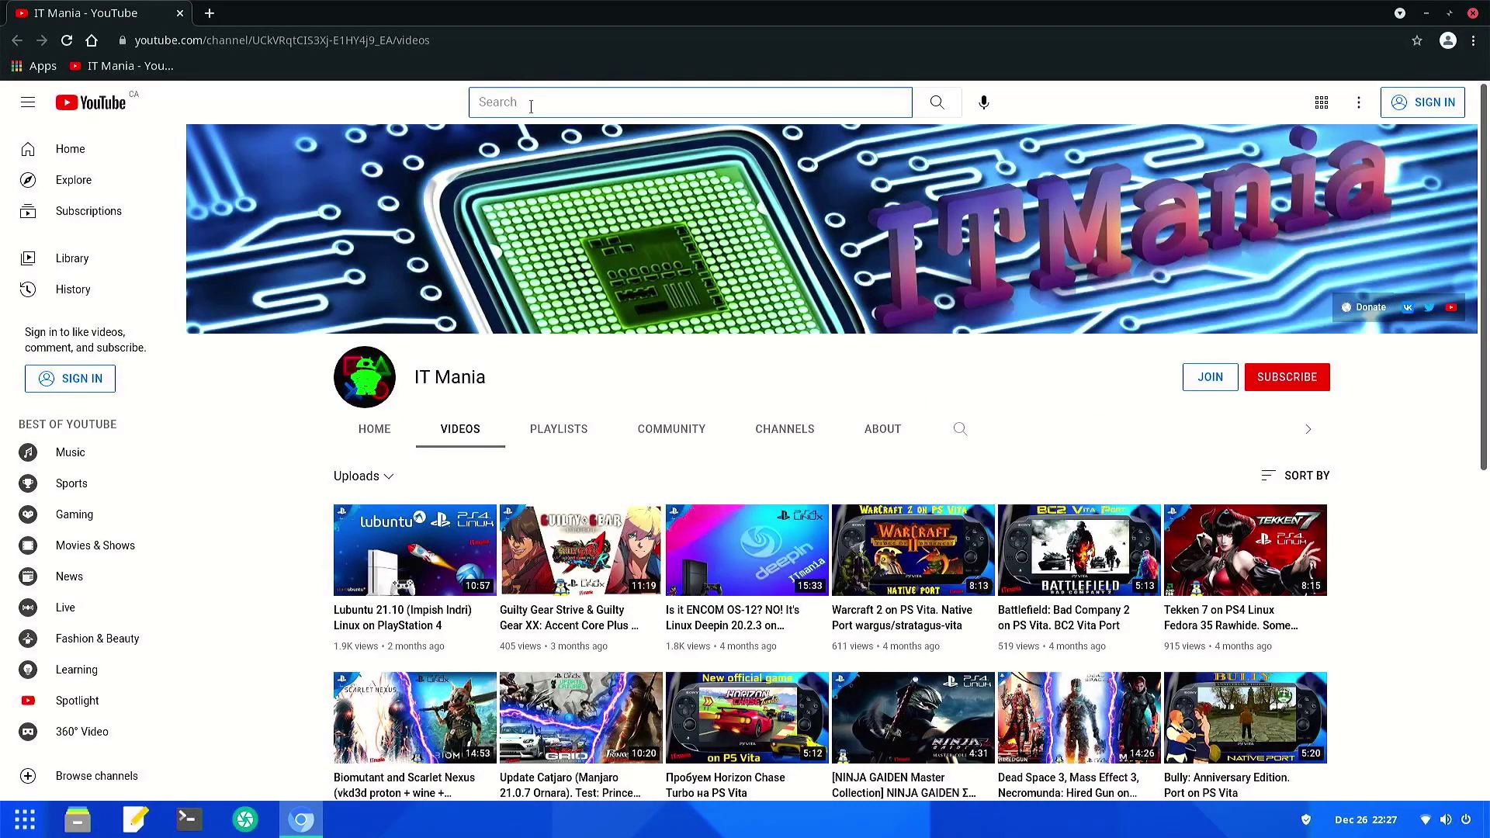
type("ECho ")
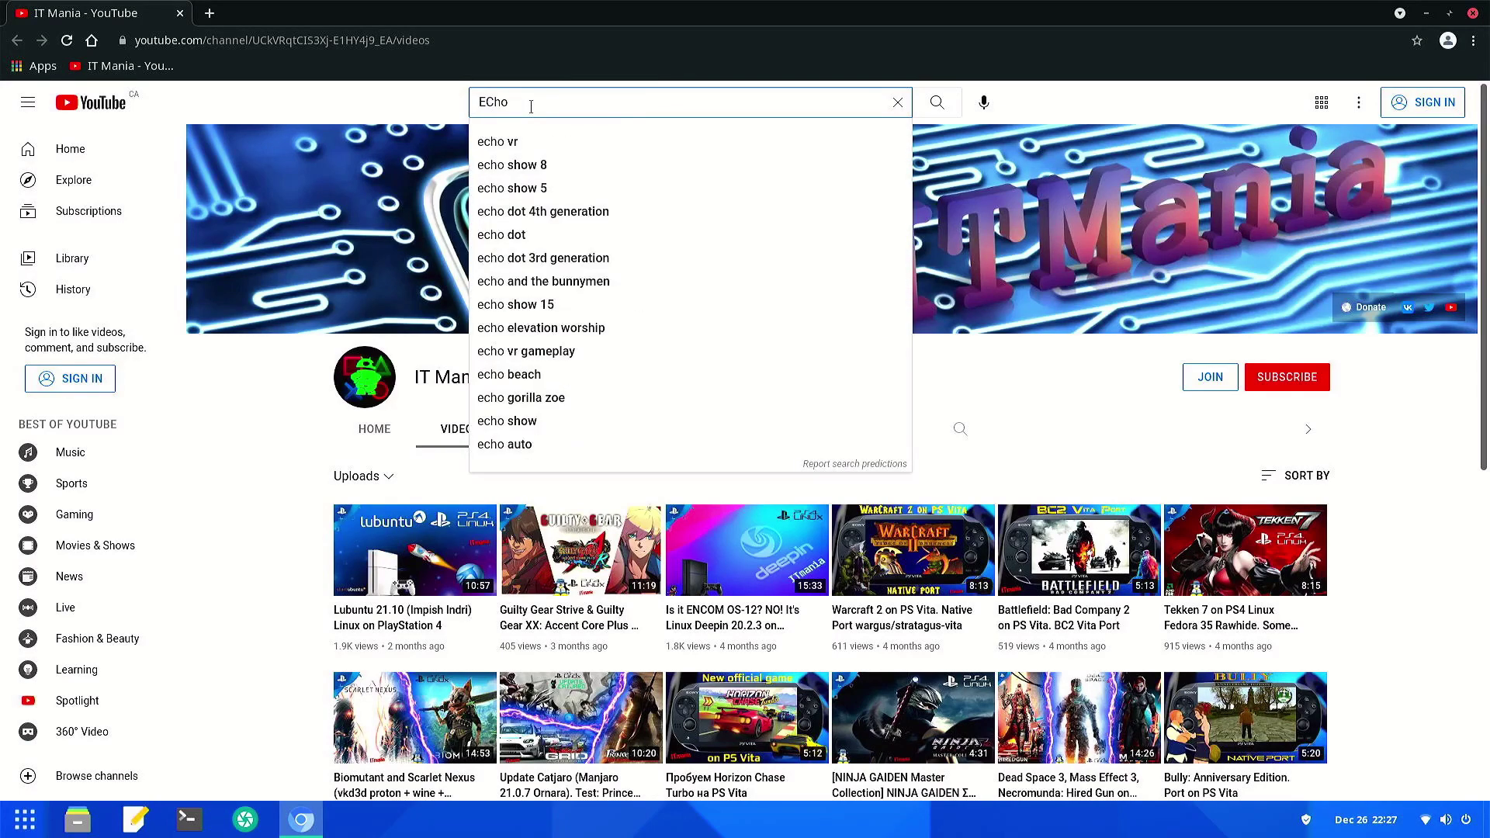
type("Stretch")
key("Return")
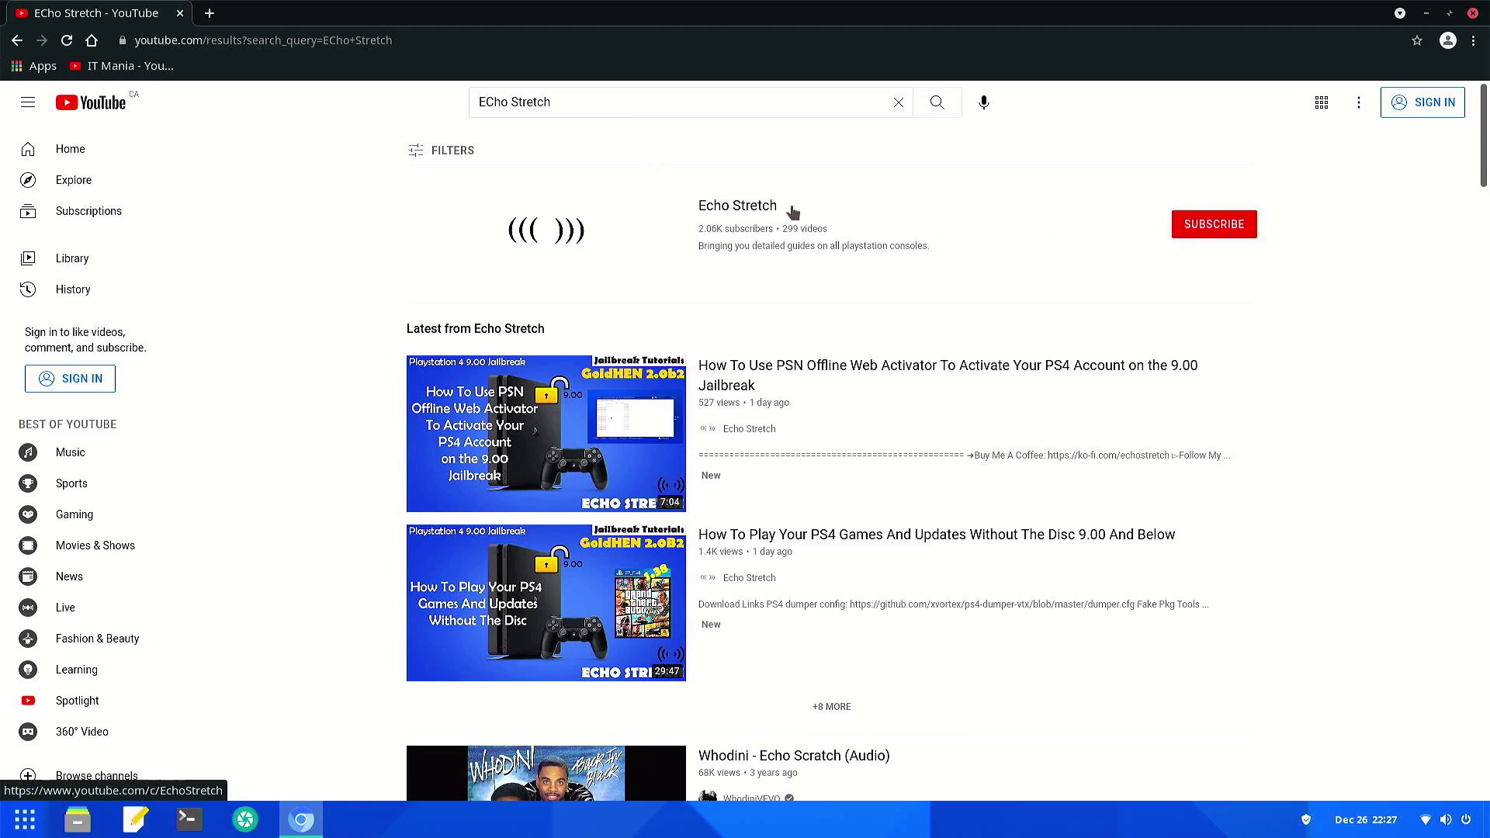
left_click(759, 212)
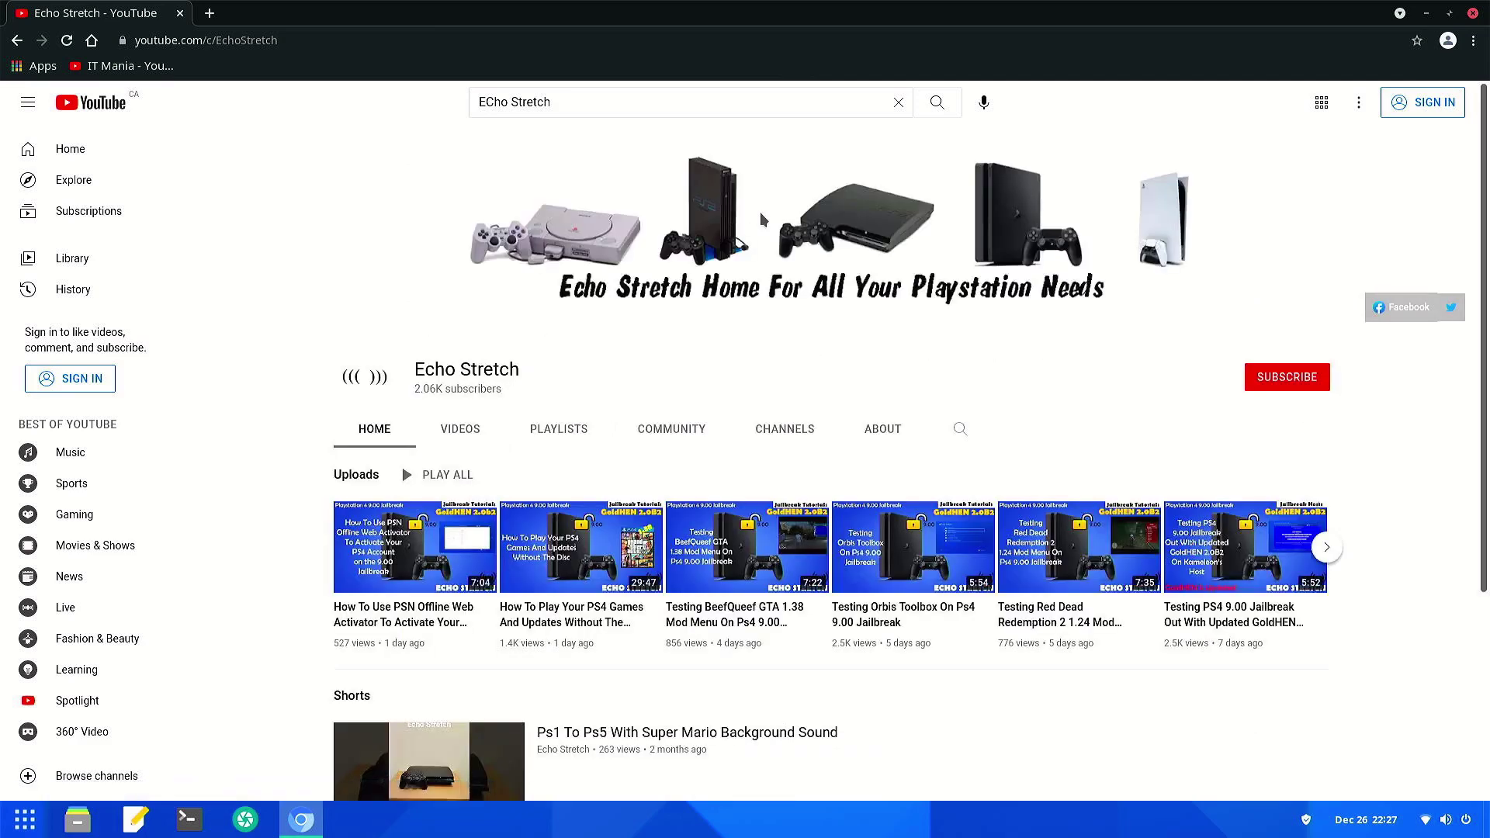